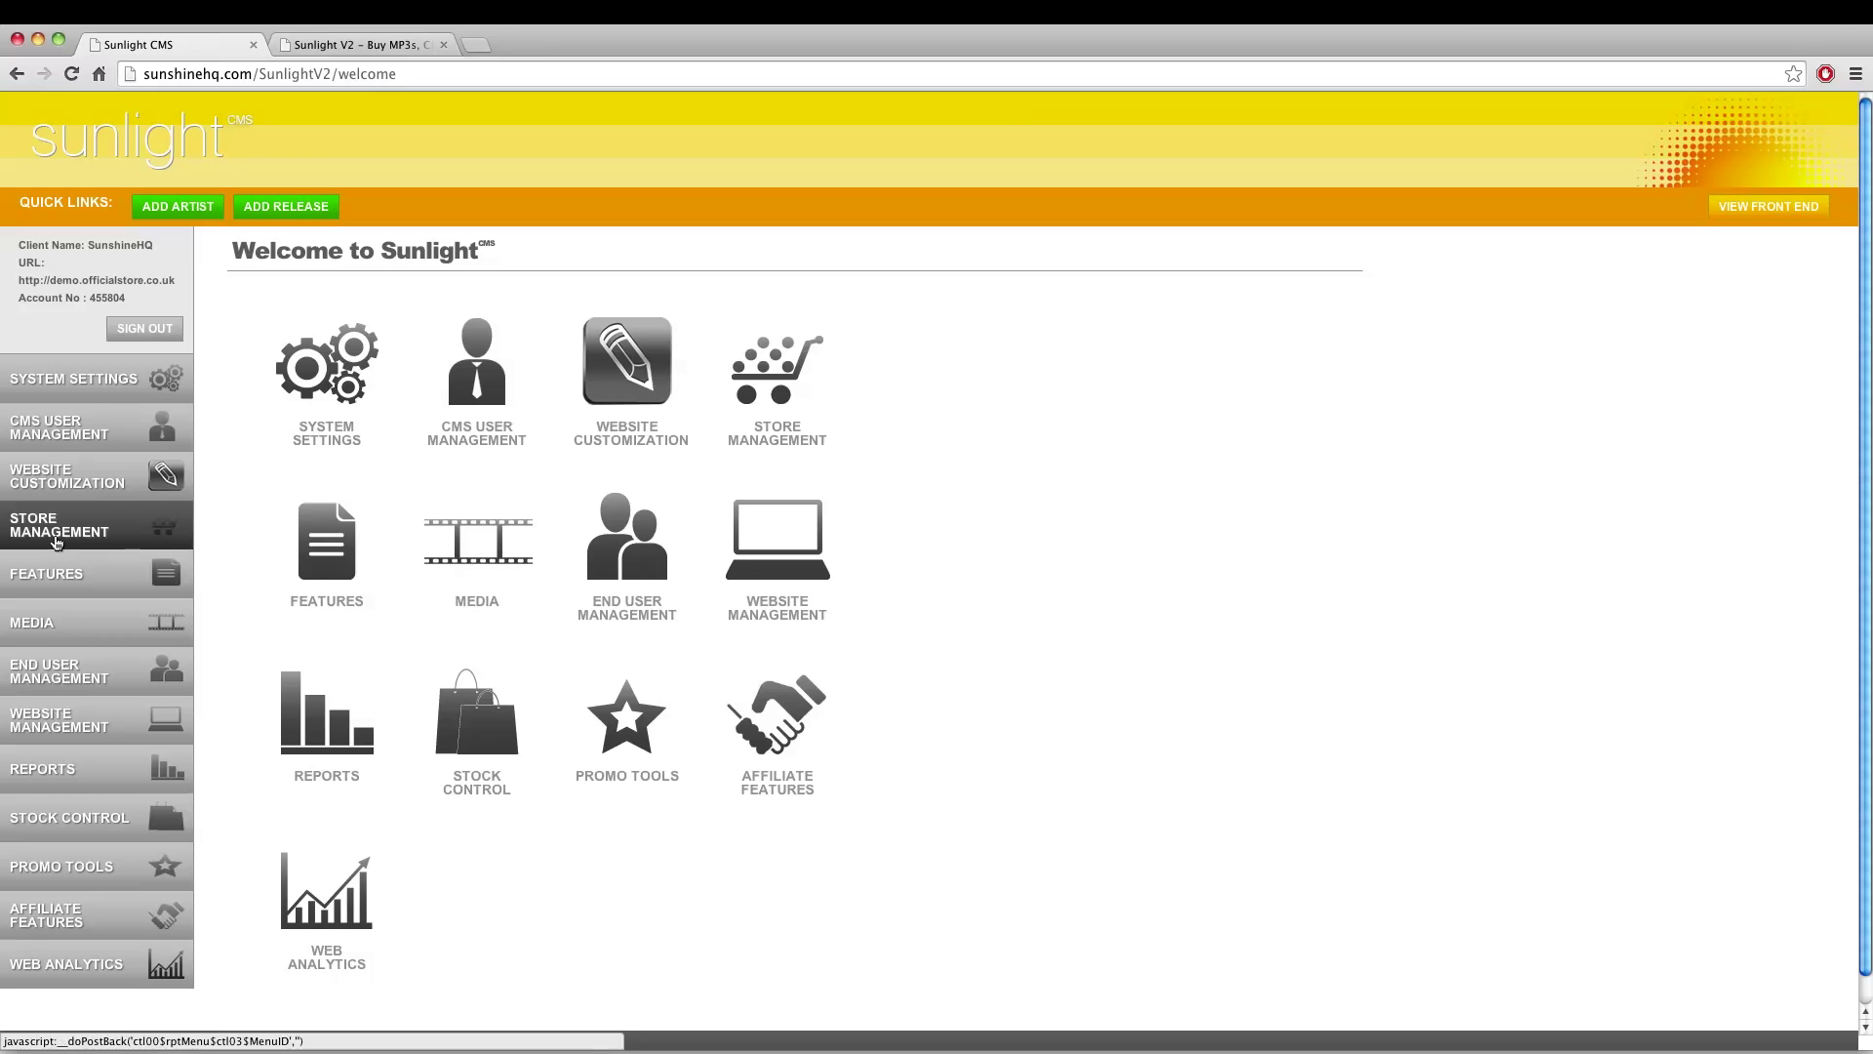
Add a new store genre named Jazz Metal and save it
left_click(56, 543)
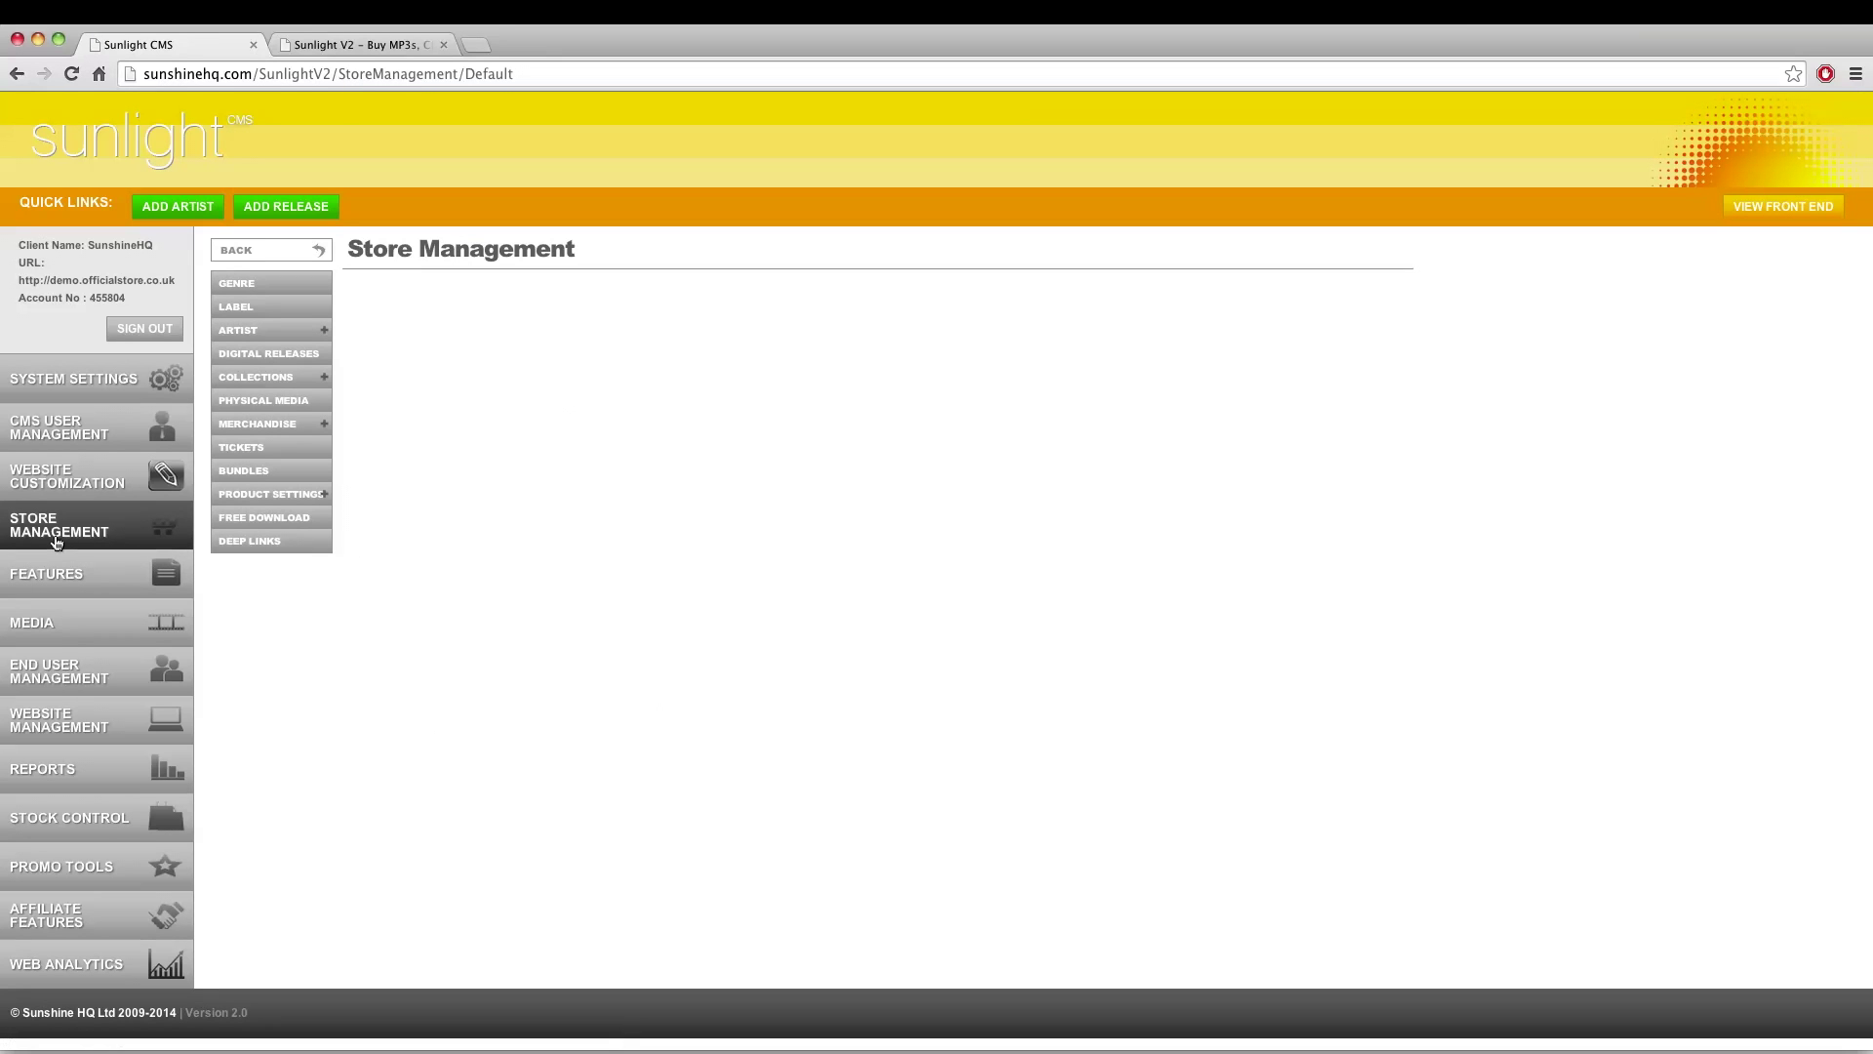
left_click(270, 284)
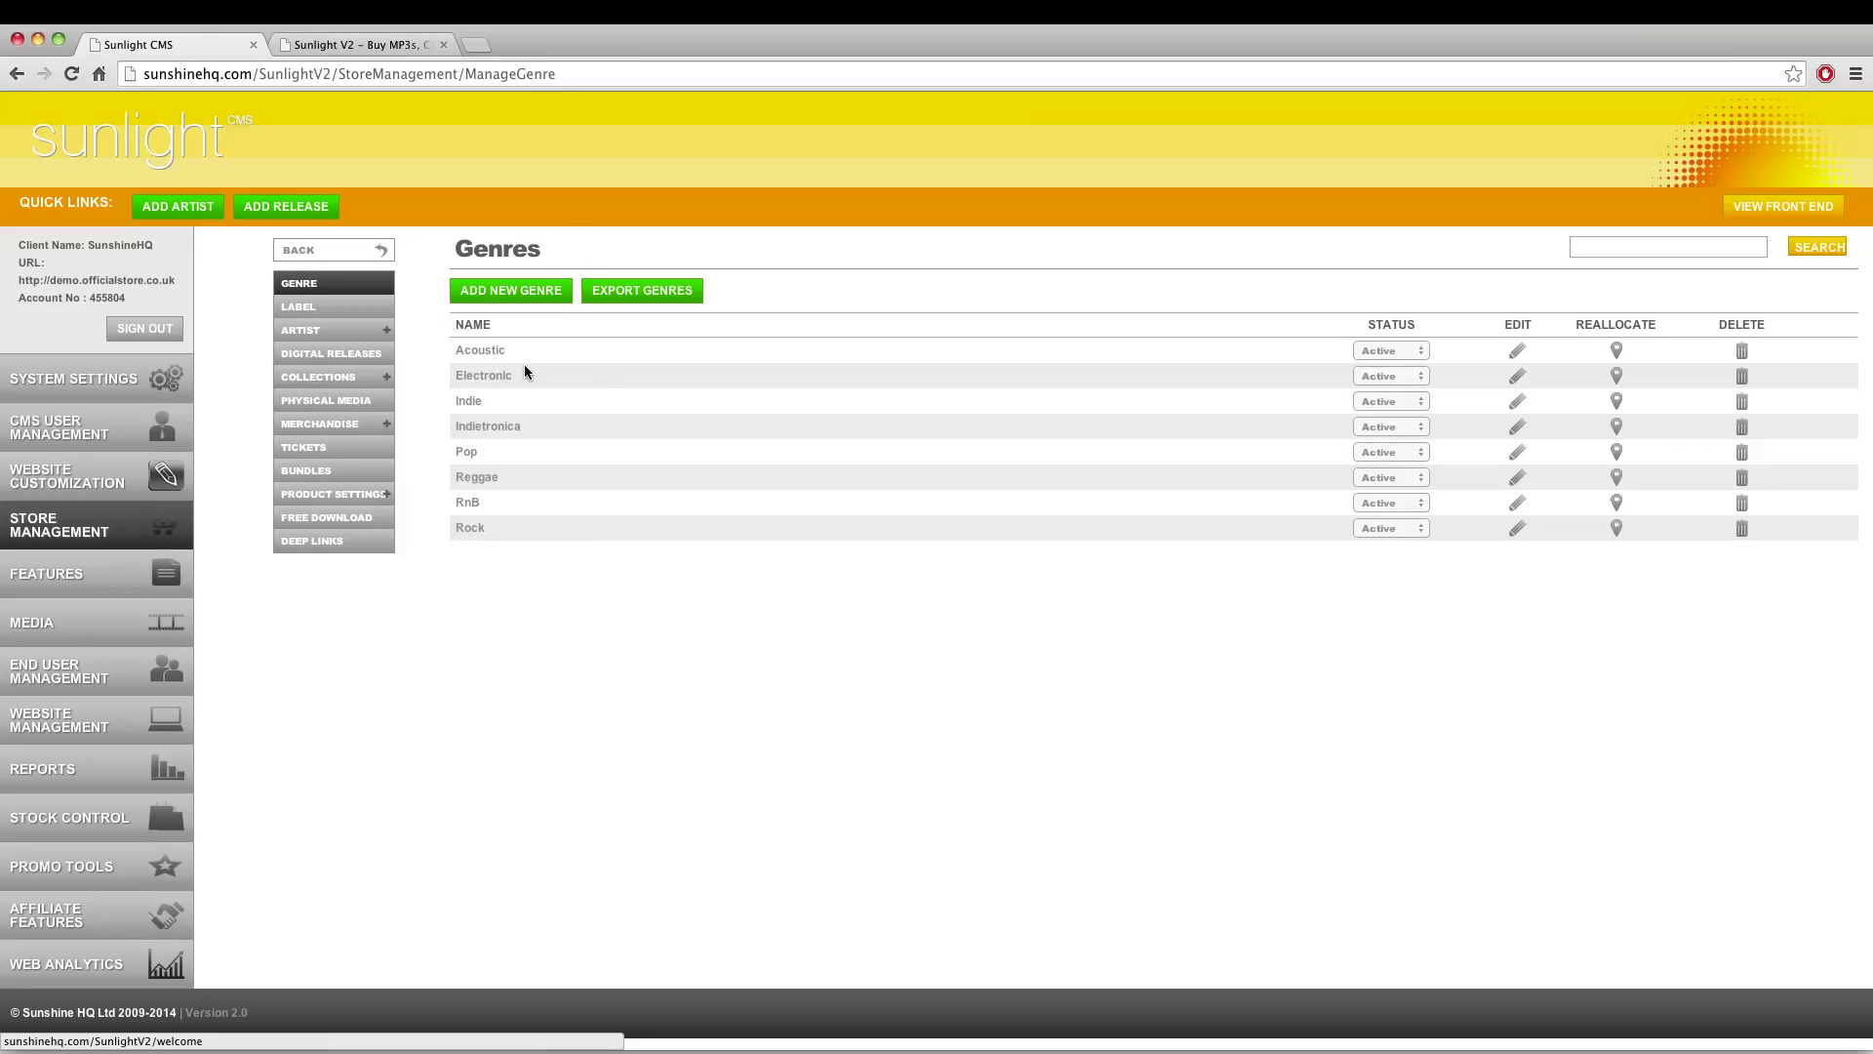
left_click(541, 295)
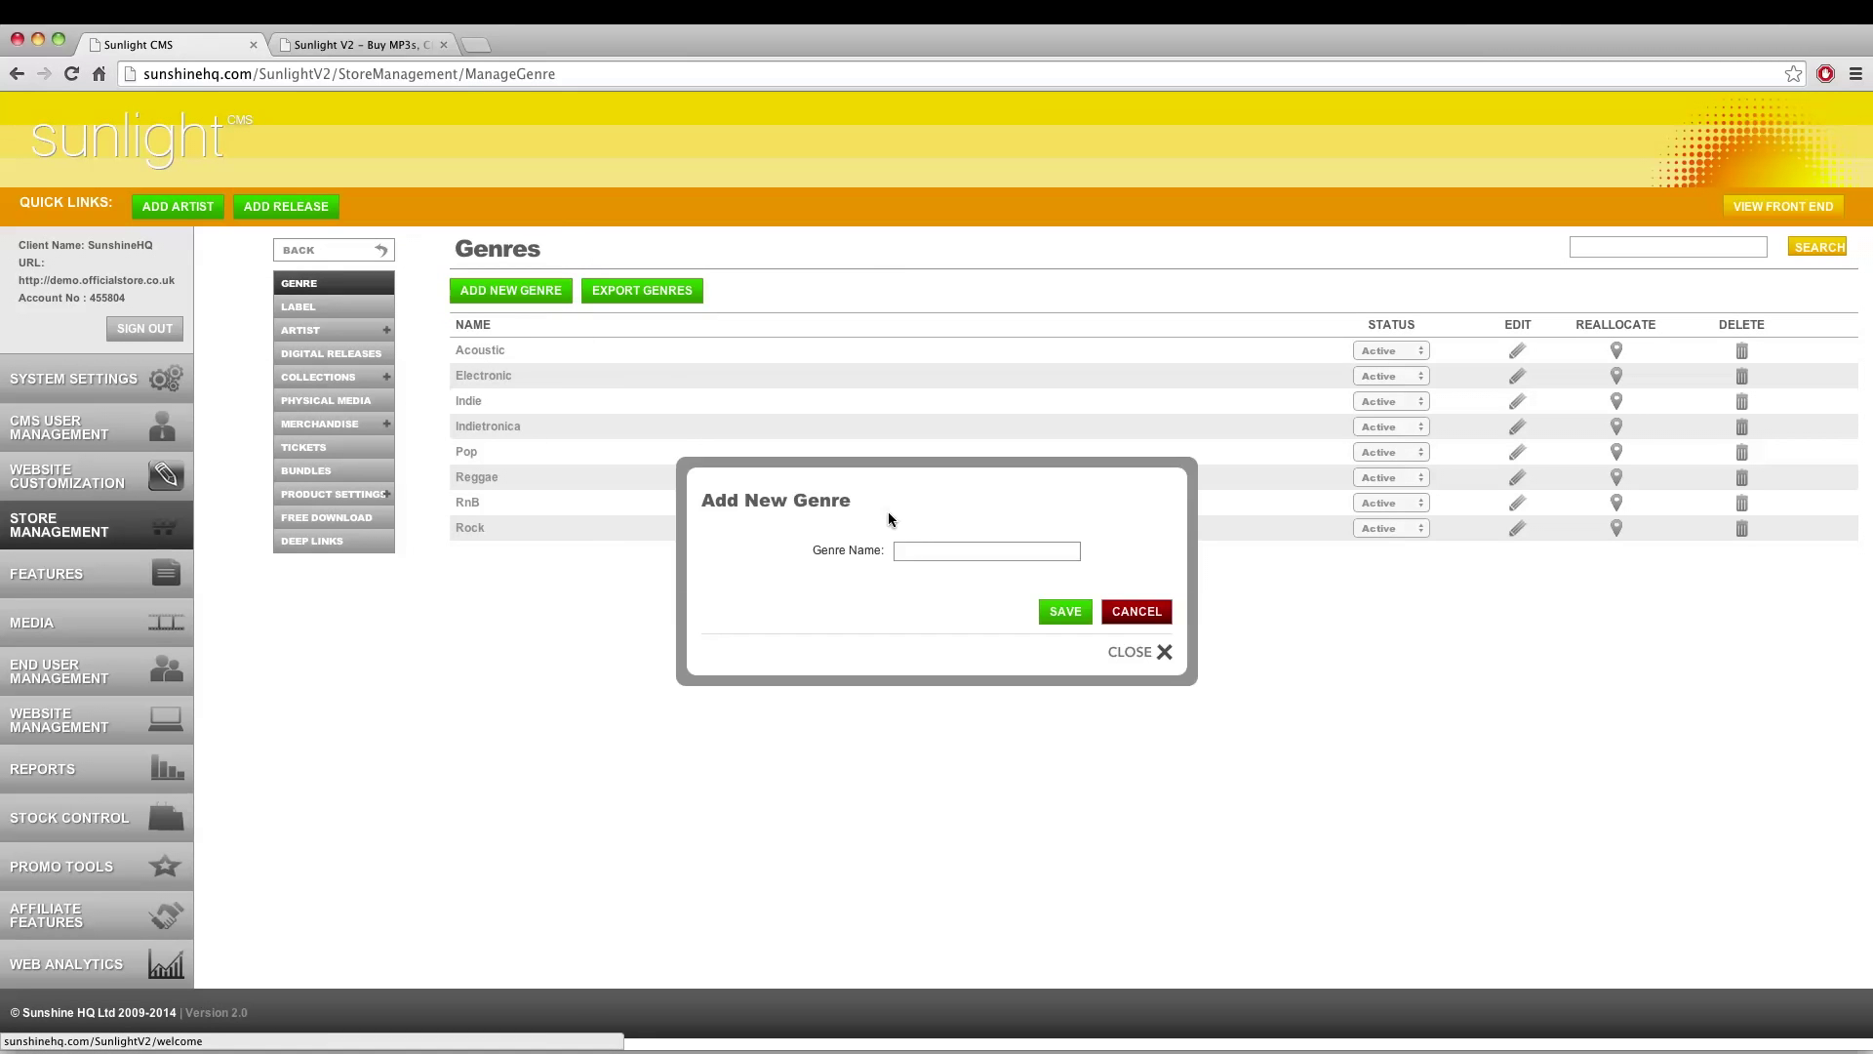
left_click(928, 562)
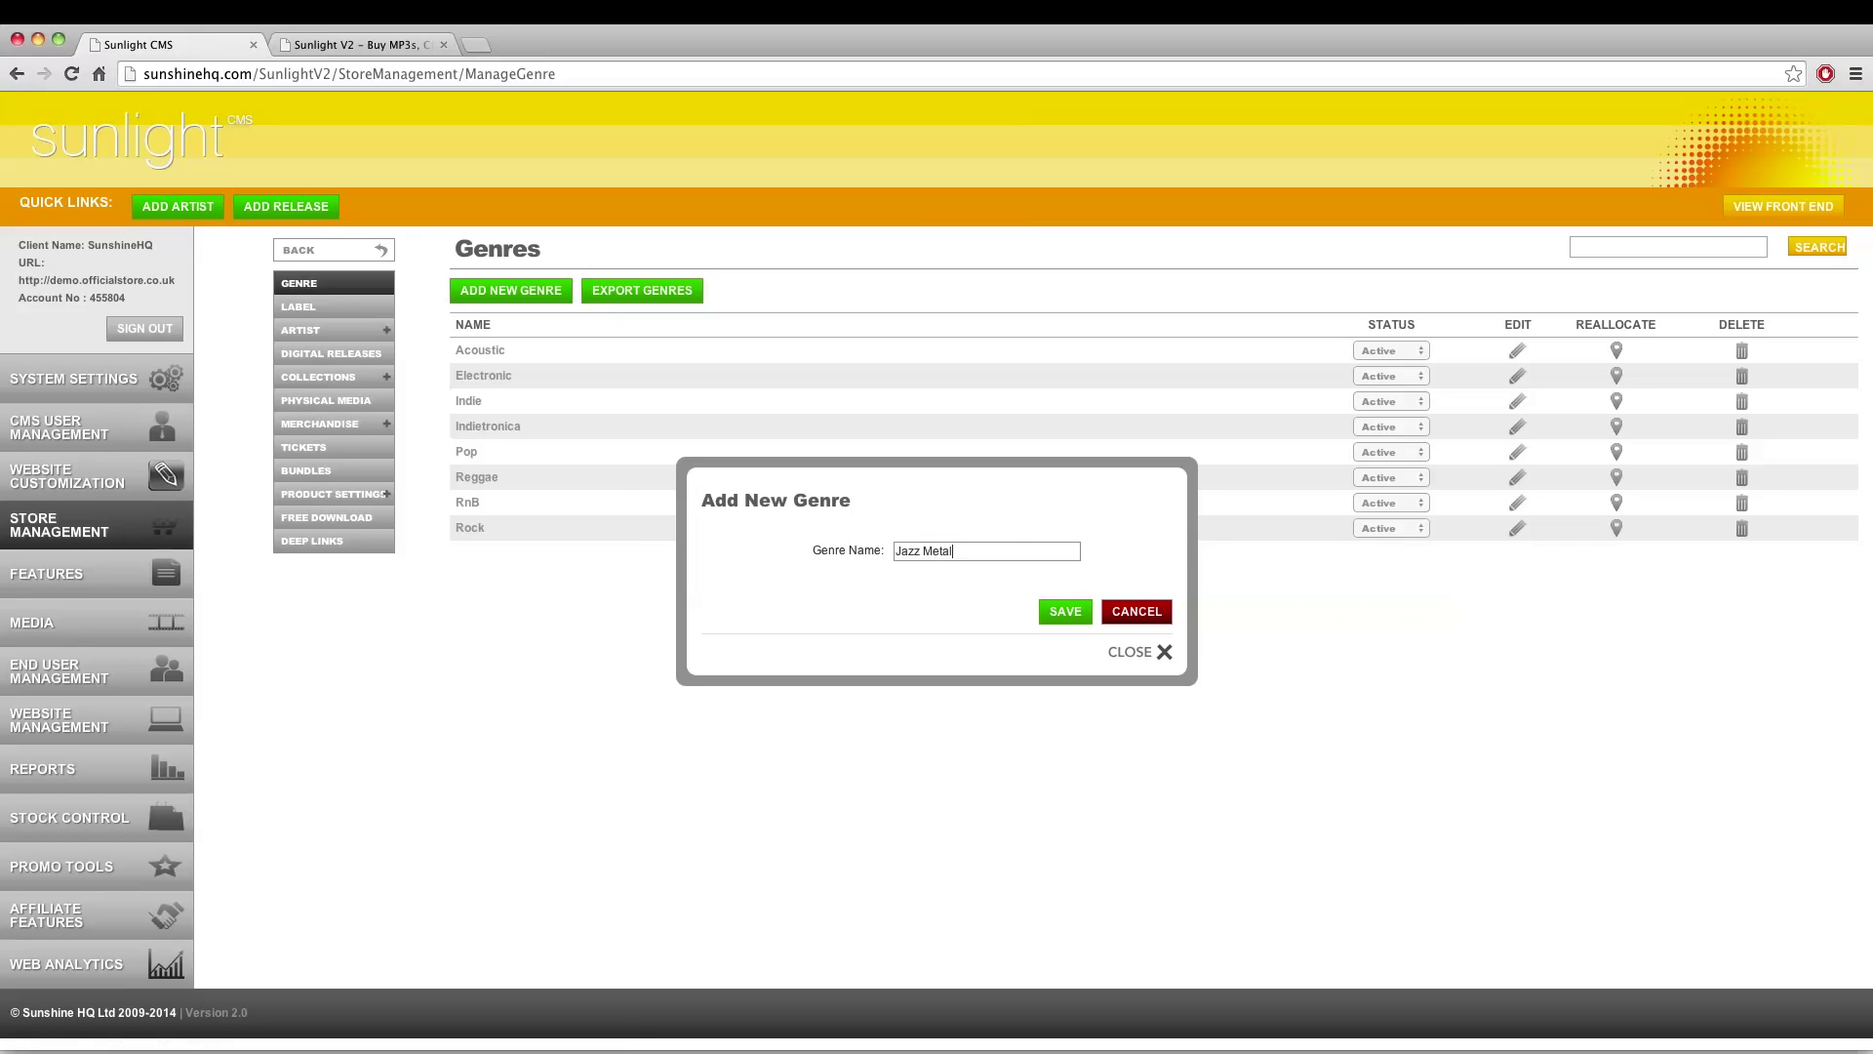
left_click(1064, 612)
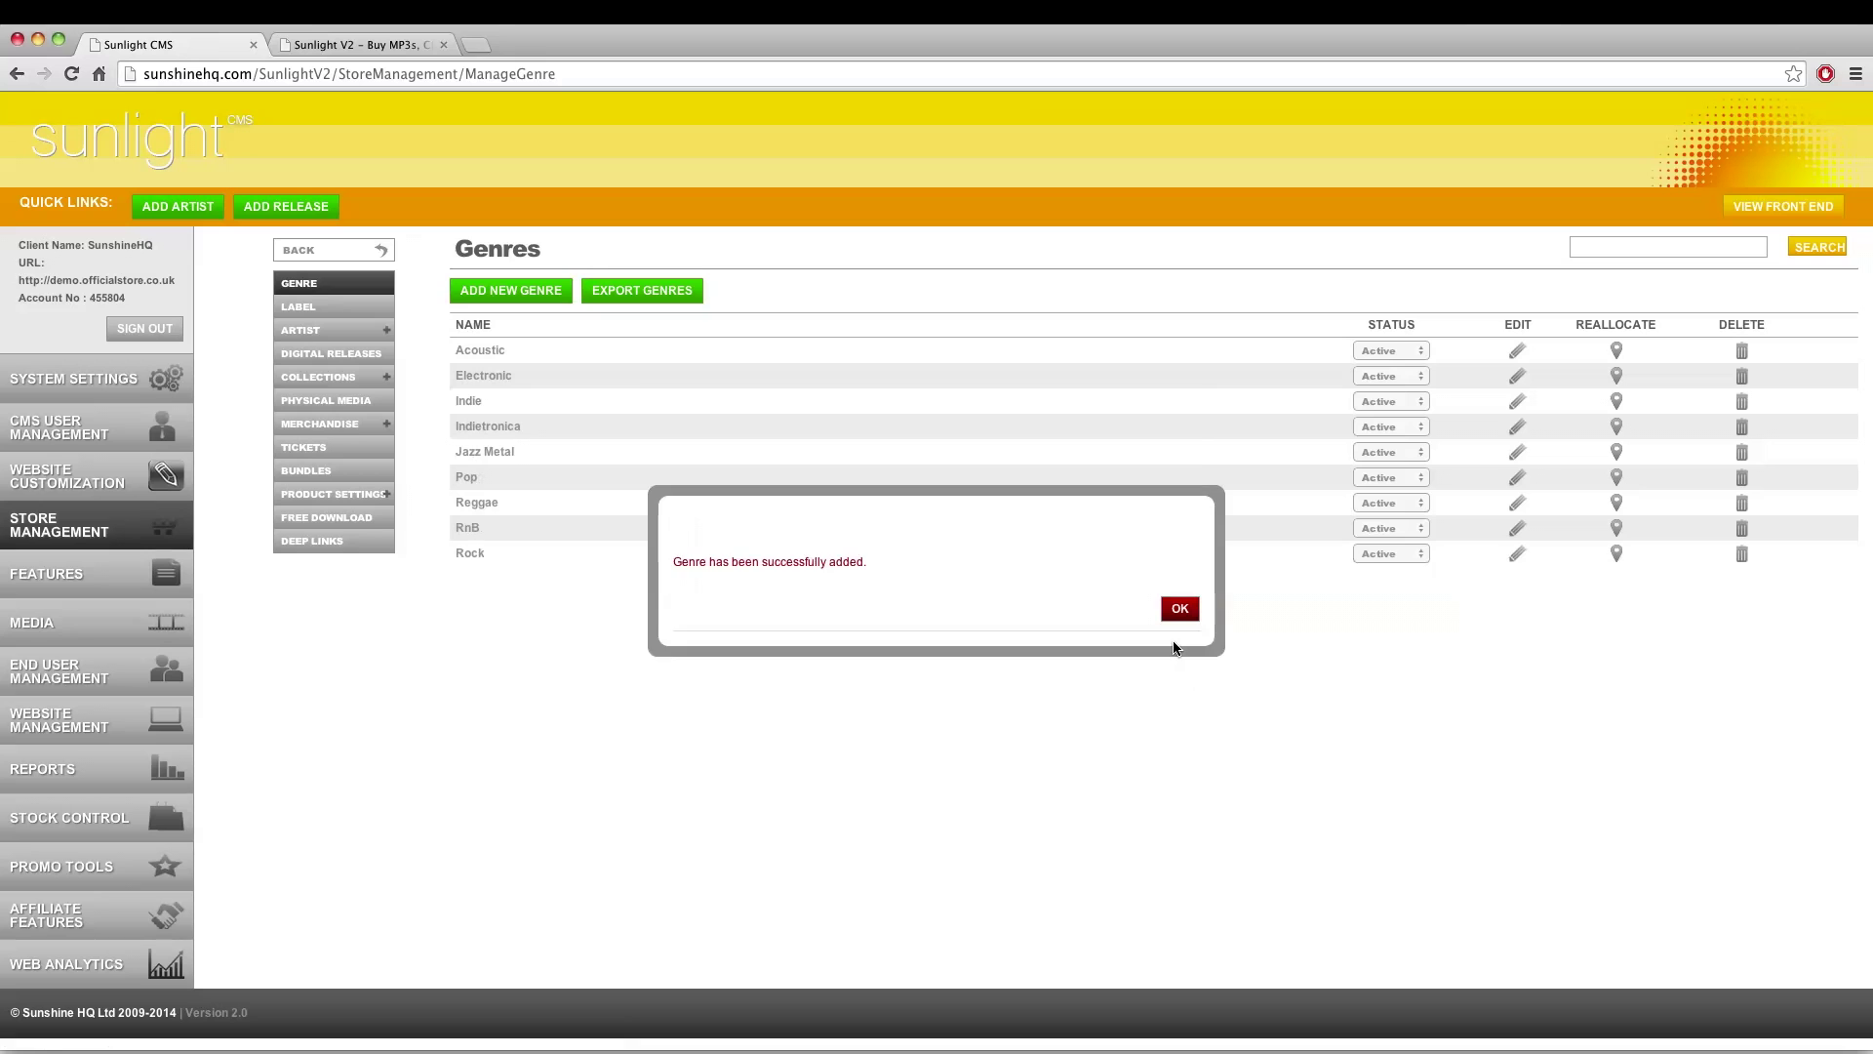
left_click(1183, 607)
Add a new label named Sunshine HQ, assign it the Jazz Metal genre and save it
left_click(351, 307)
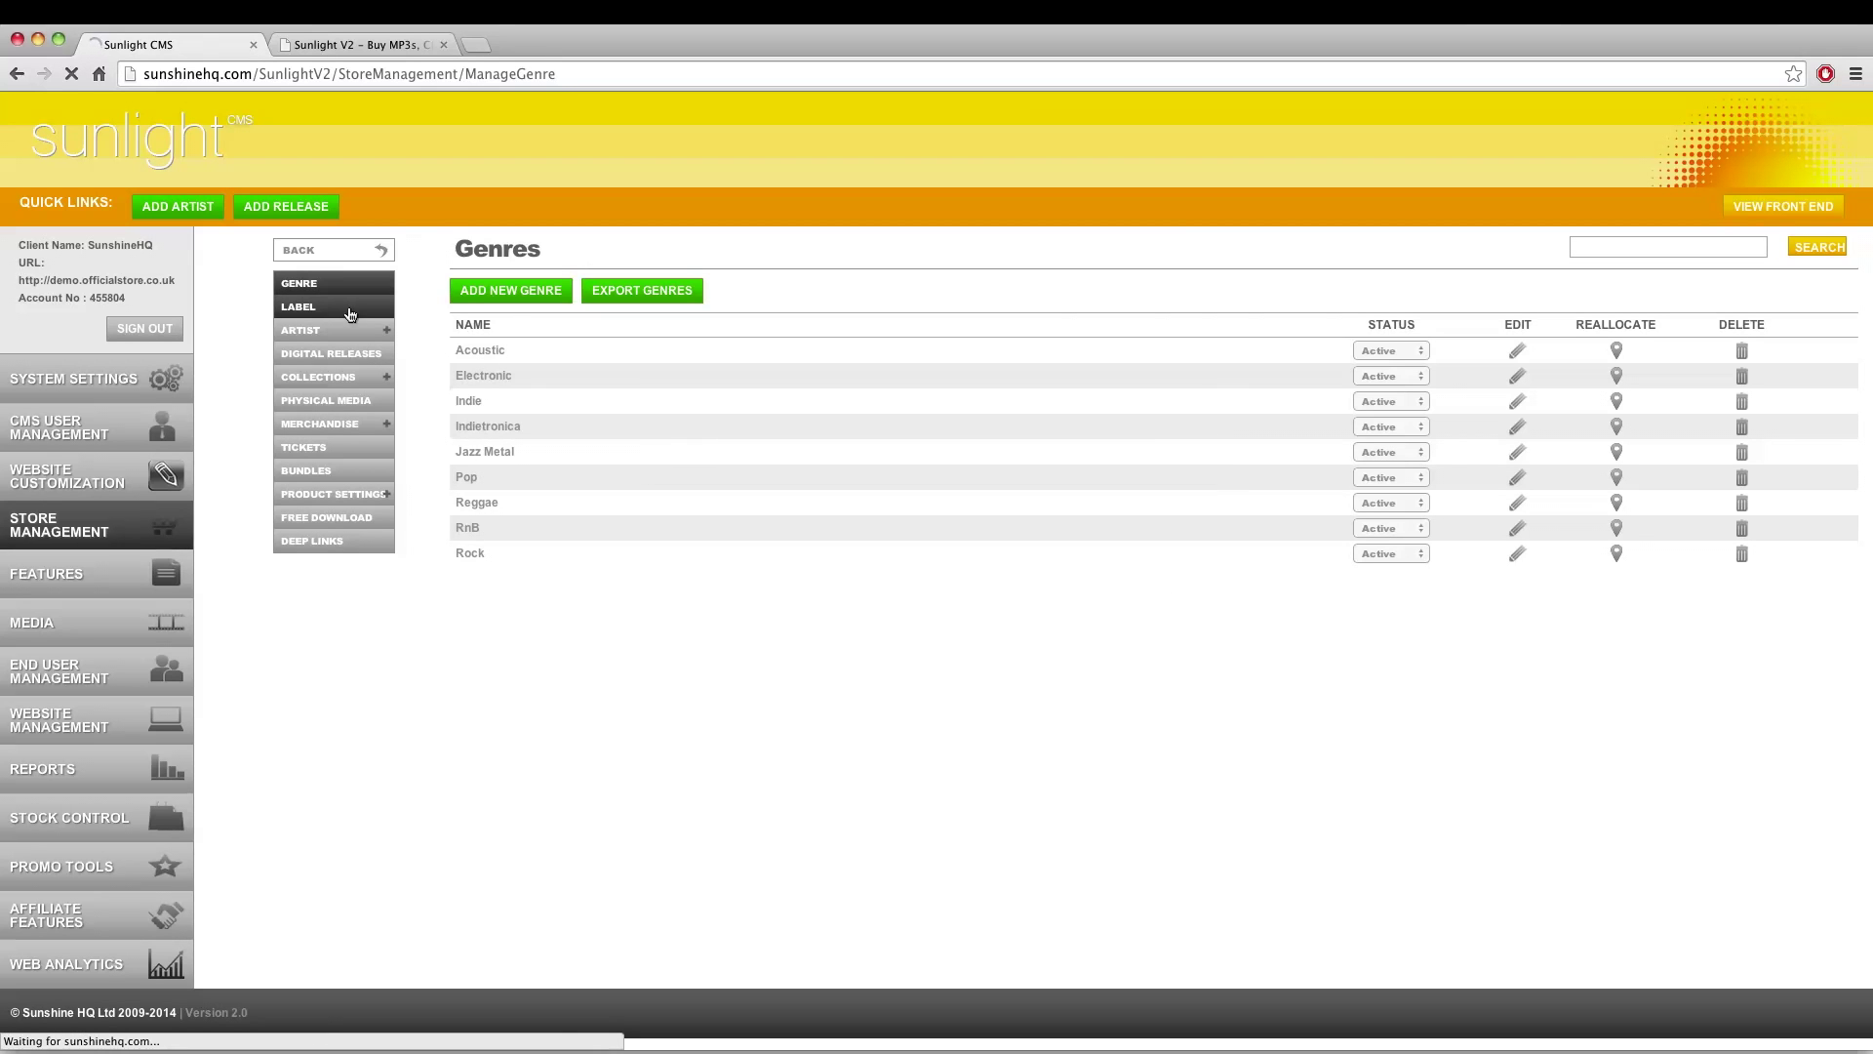
left_click(442, 304)
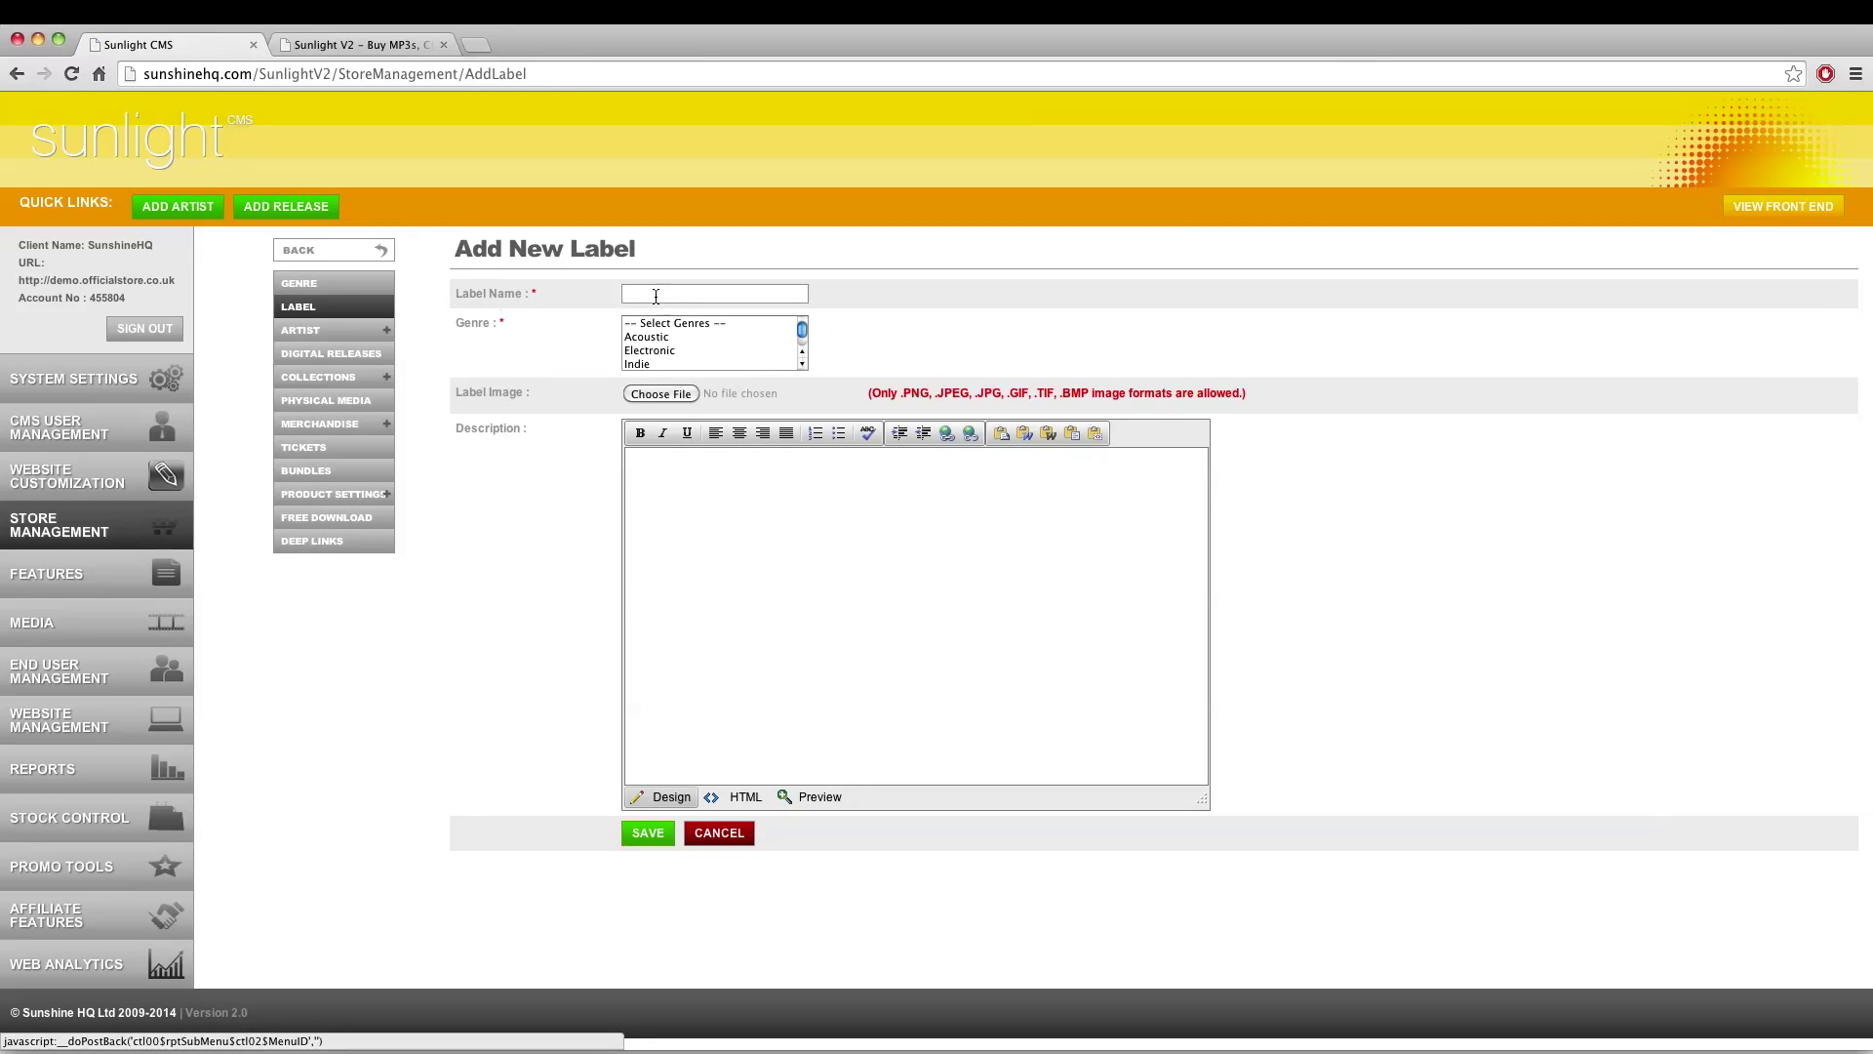
left_click(654, 294)
type("Sunshine HQ")
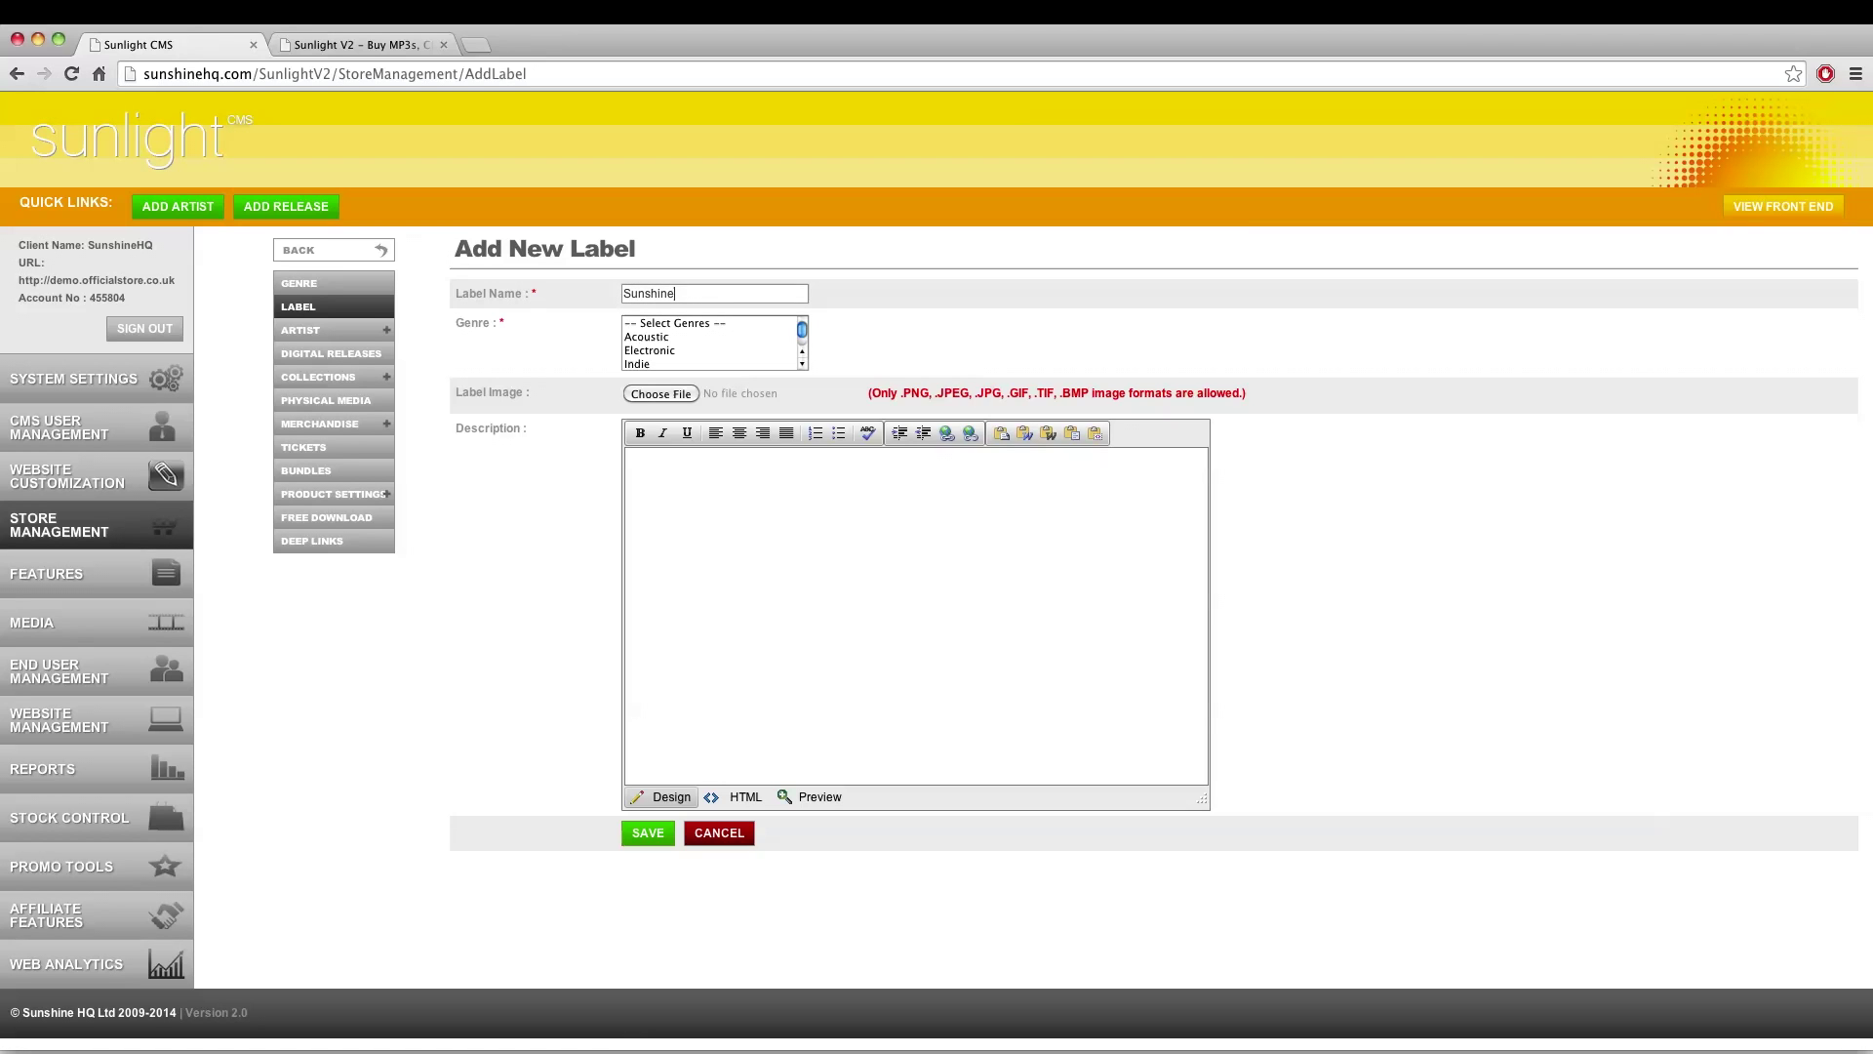
key("Tab")
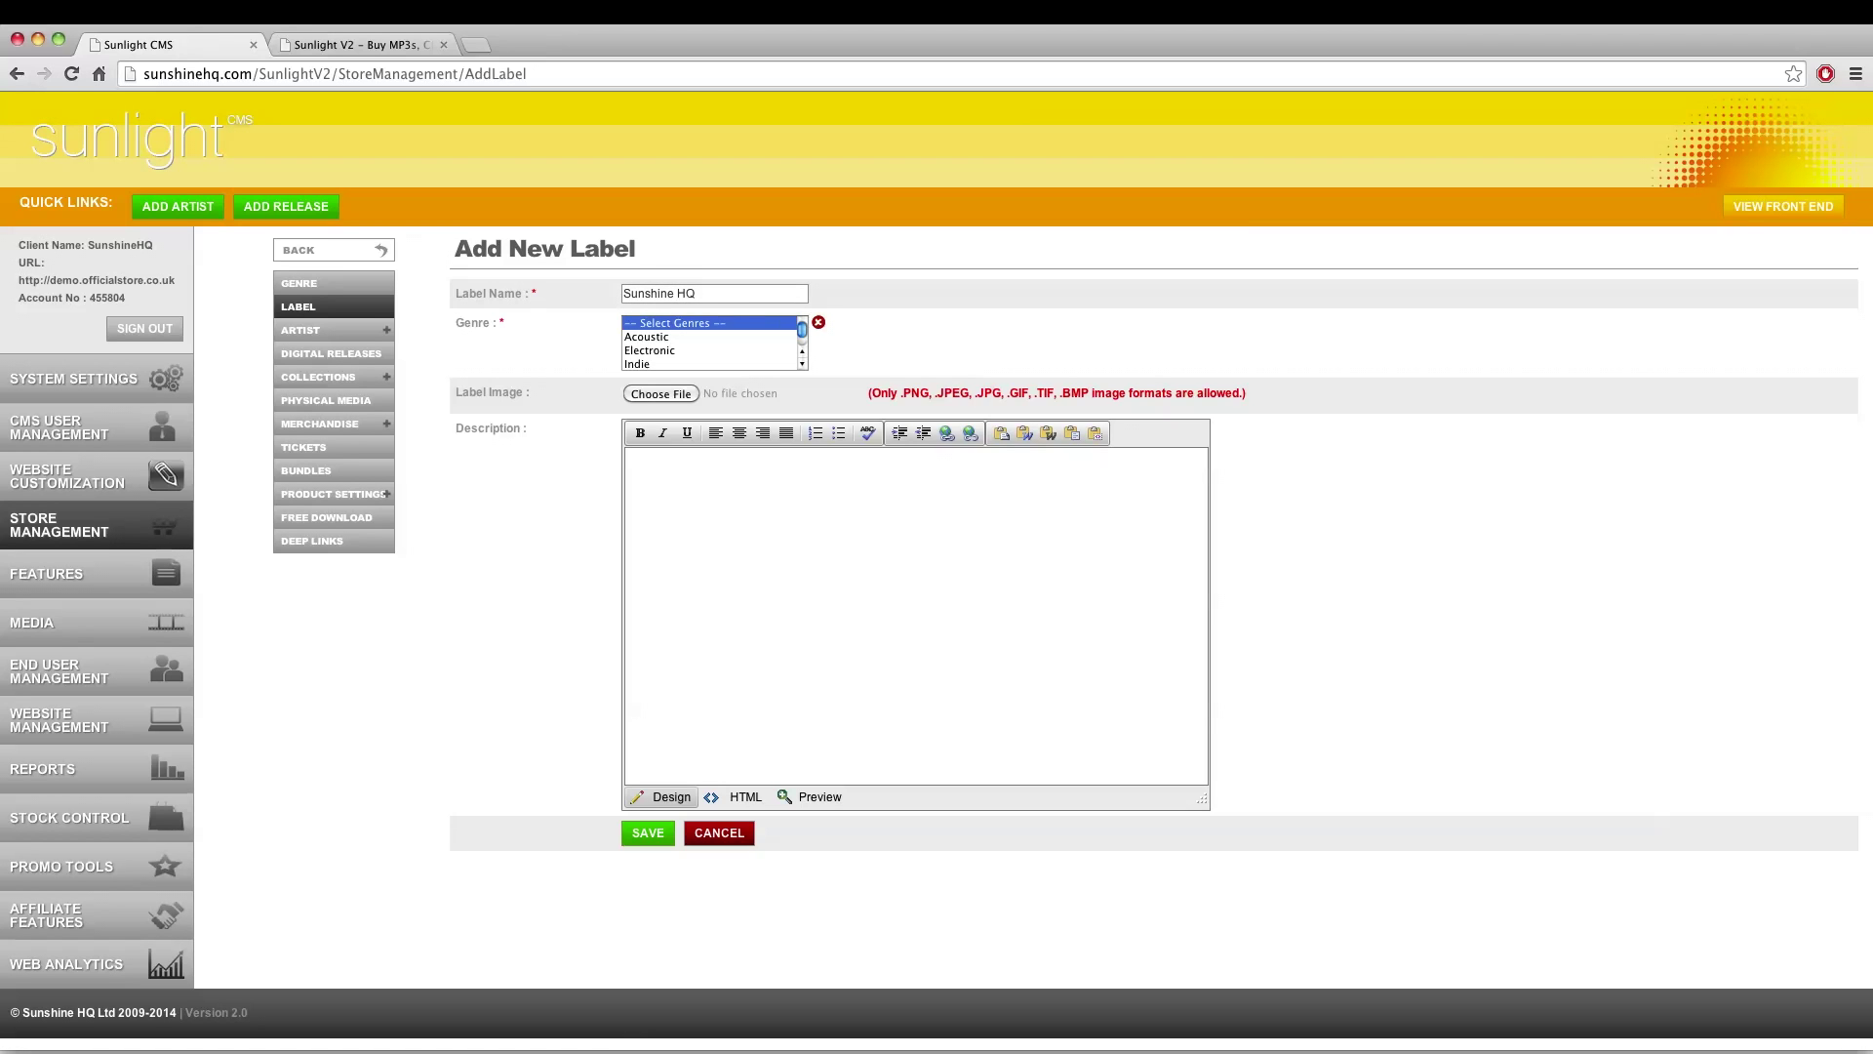
key("j")
key("Tab")
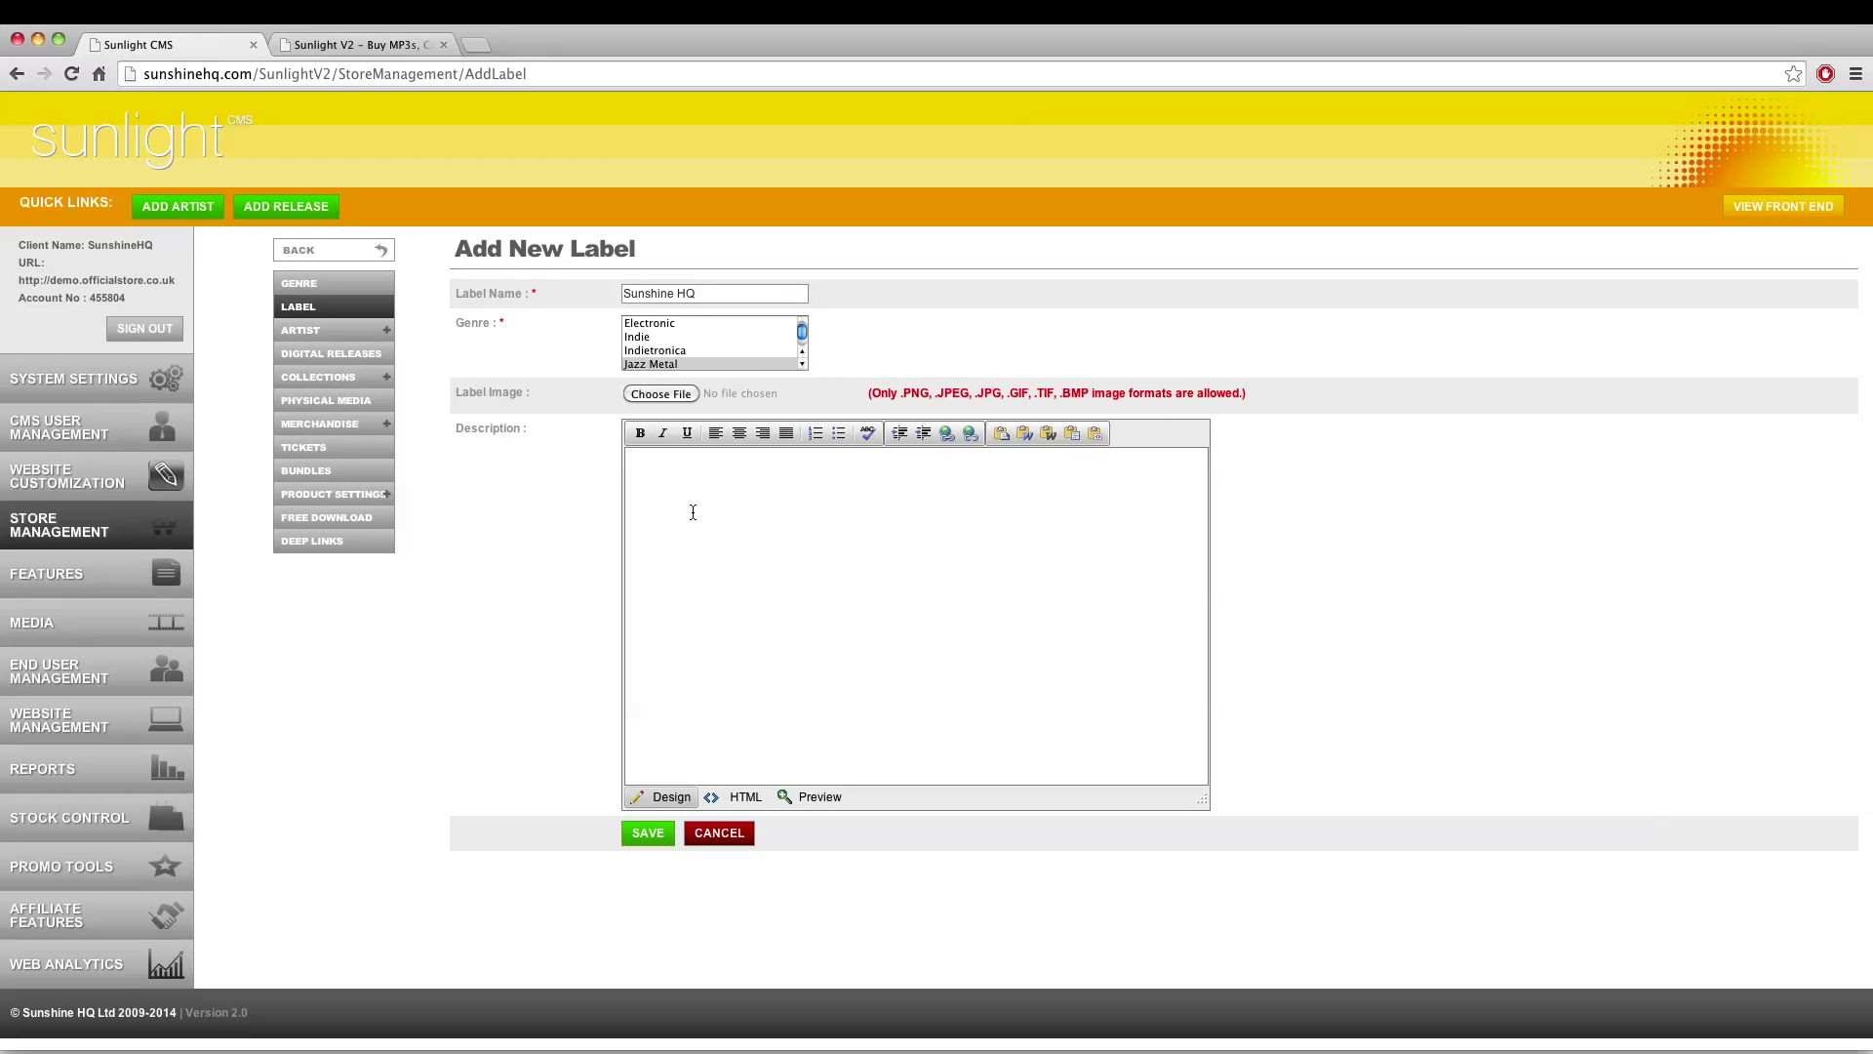
left_click(652, 831)
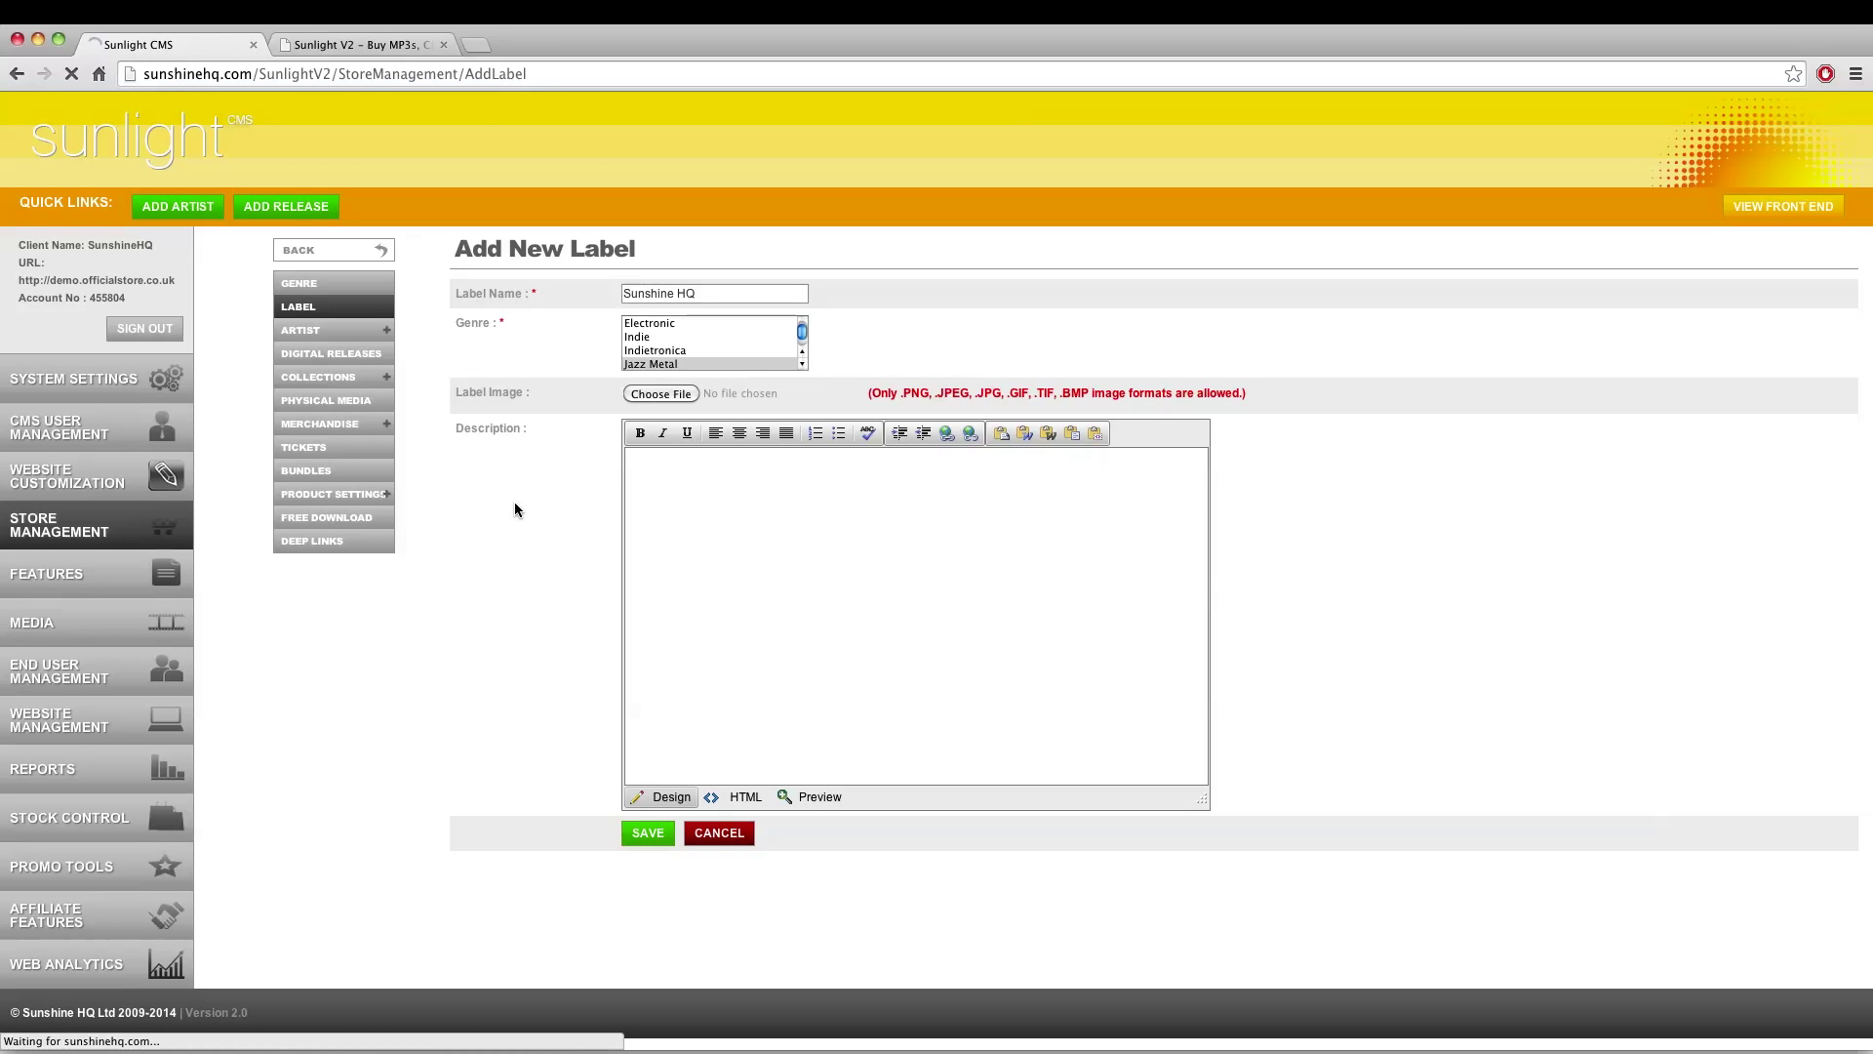
left_click(1179, 608)
Start a new artist entry with the artist's full name and placeholder.png as the artist image
left_click(248, 335)
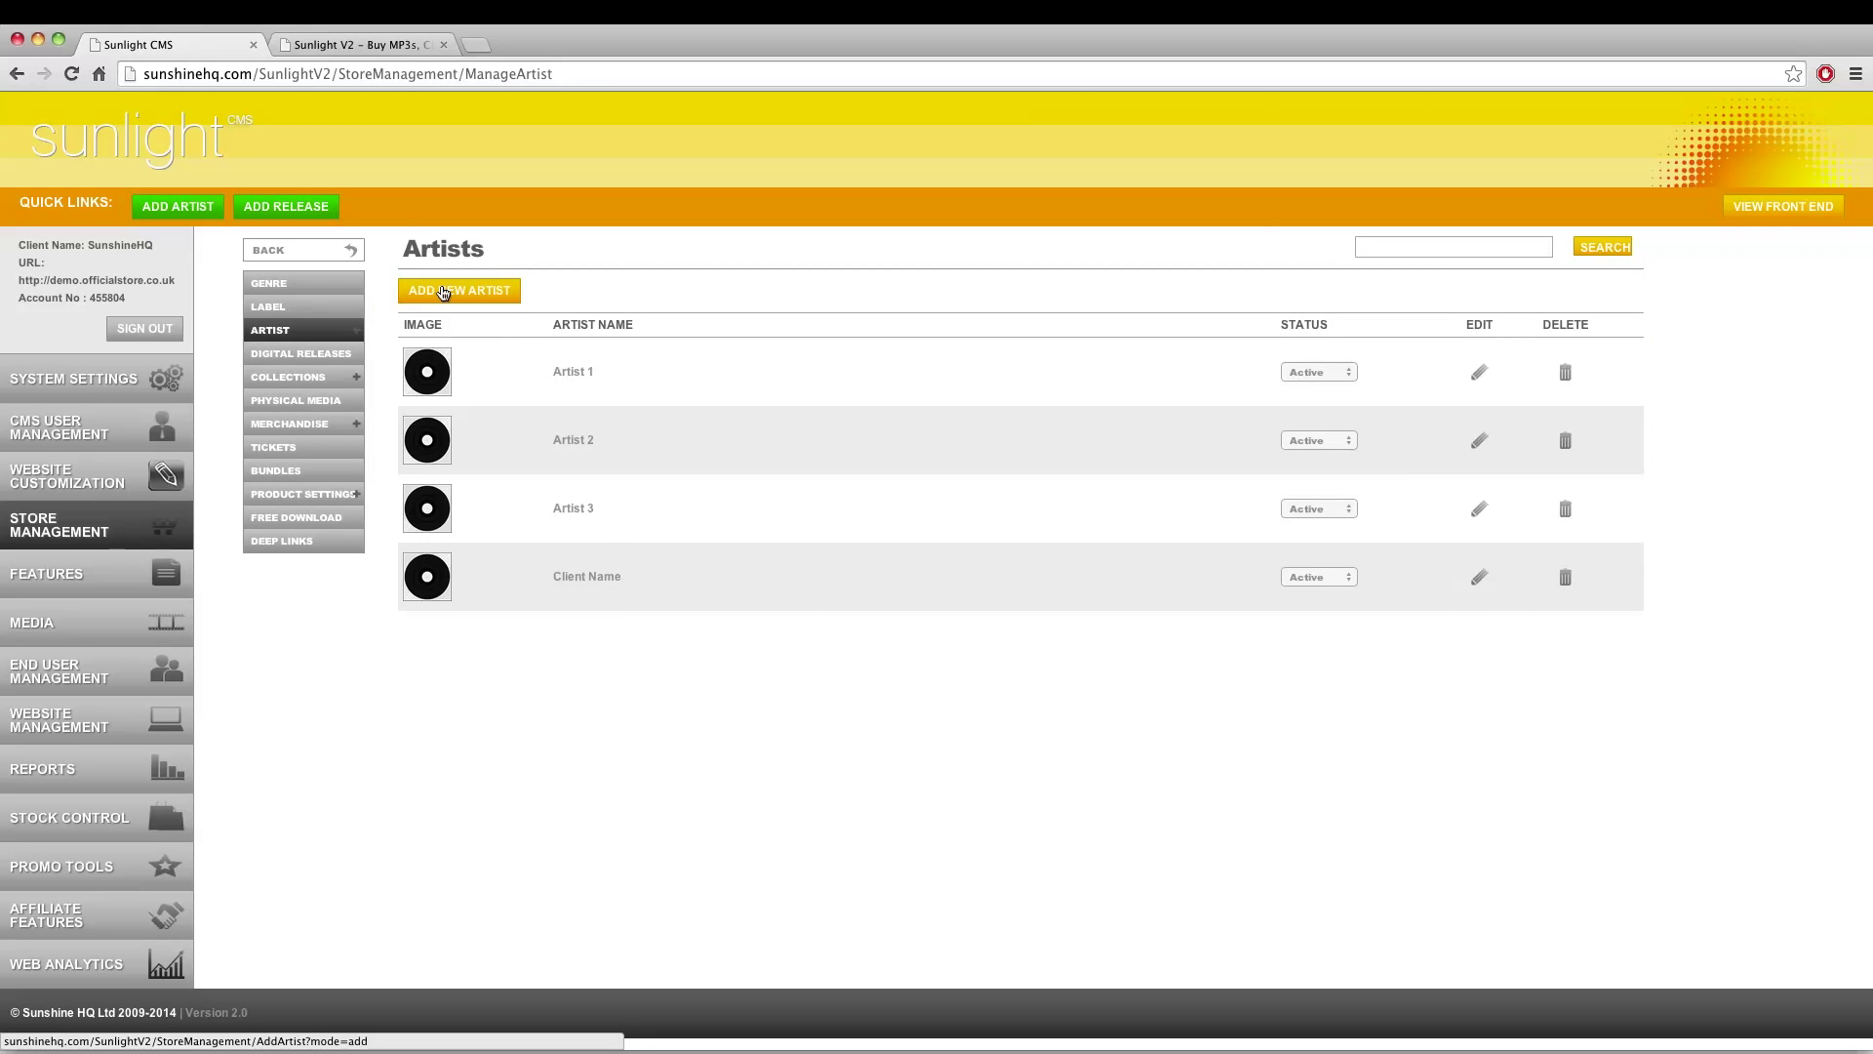
left_click(443, 291)
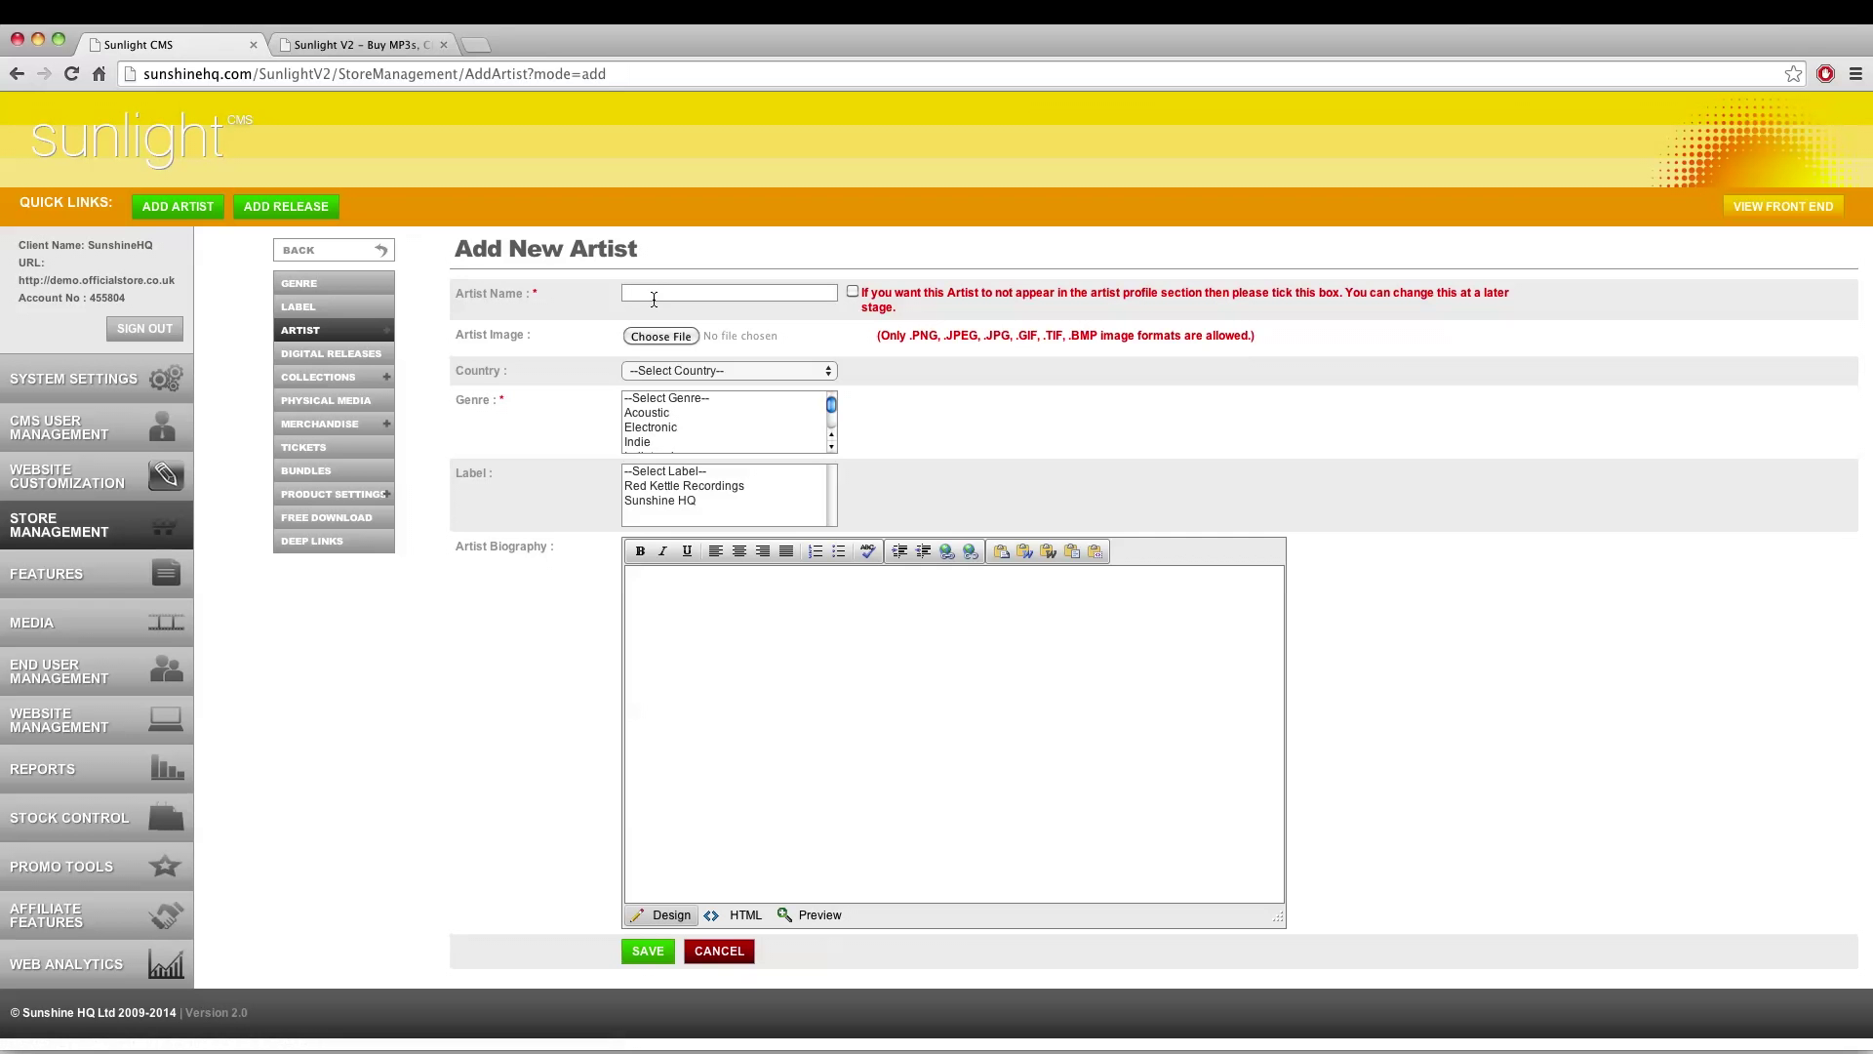
type("Tom Backler")
left_click(660, 337)
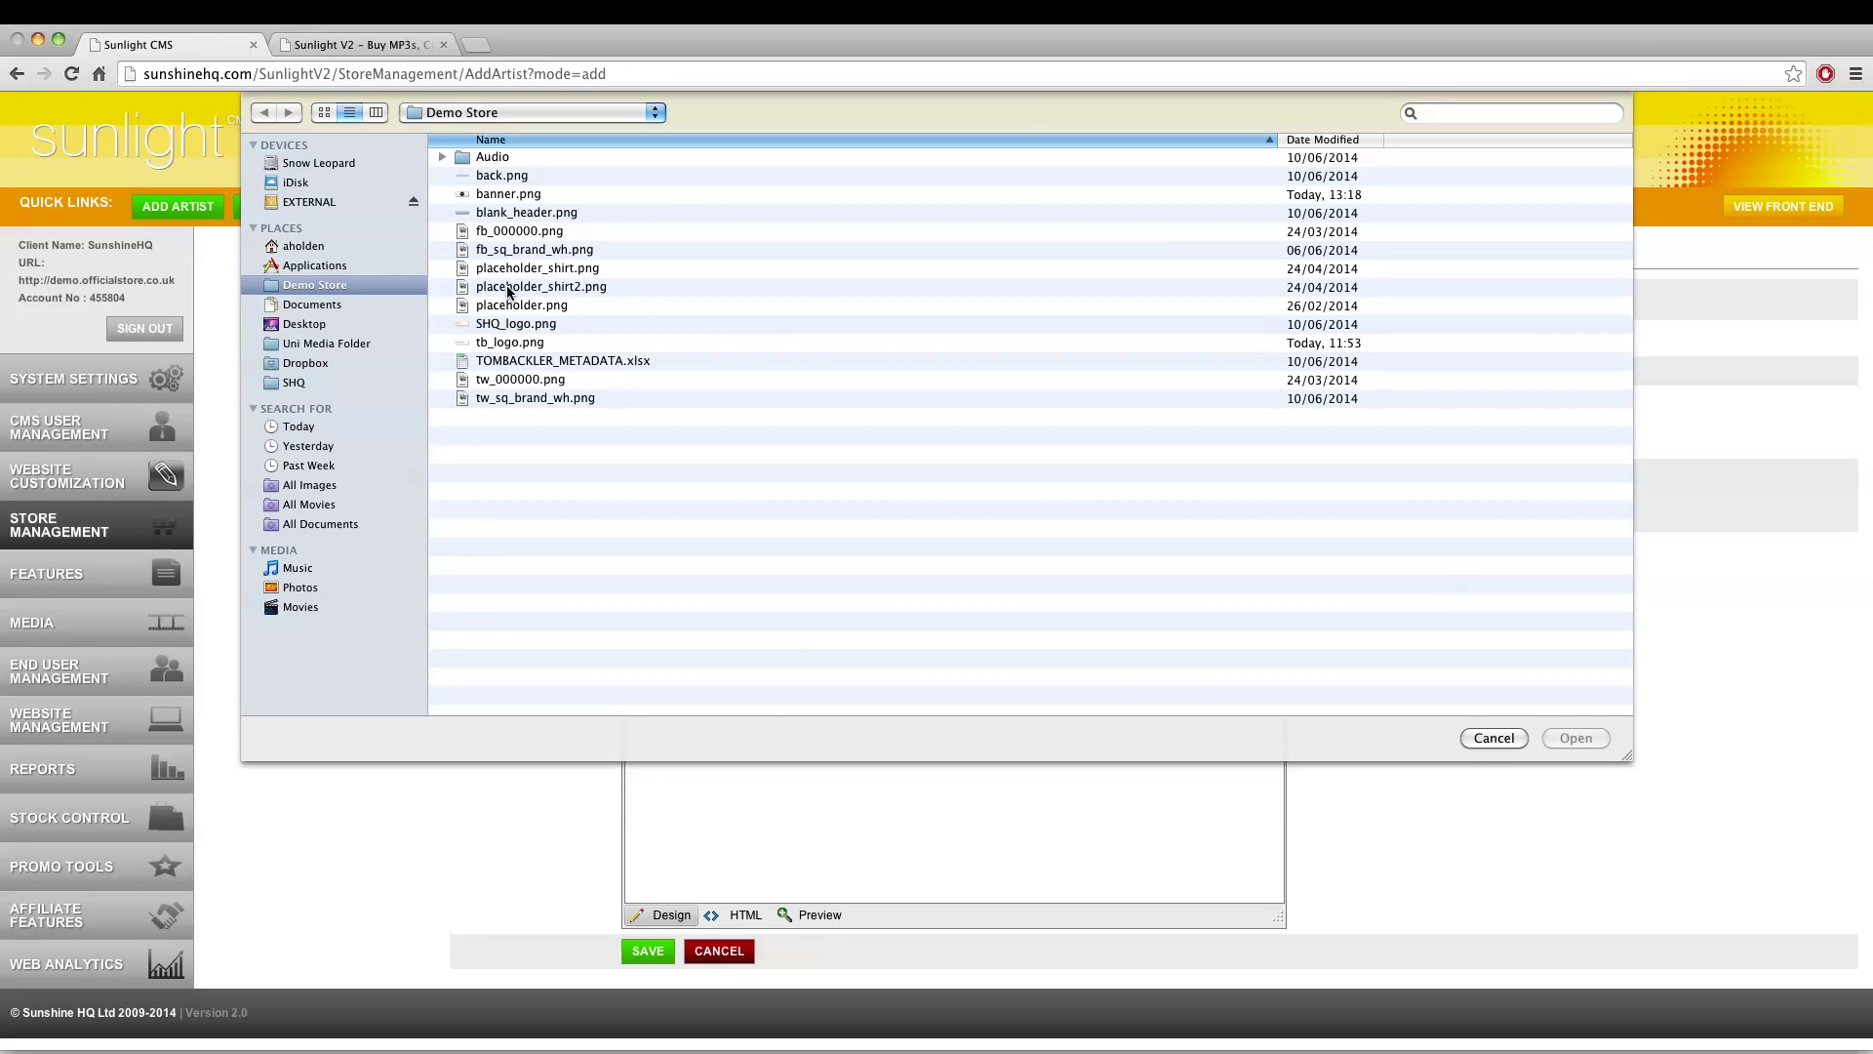
left_click(519, 305)
left_click(1574, 739)
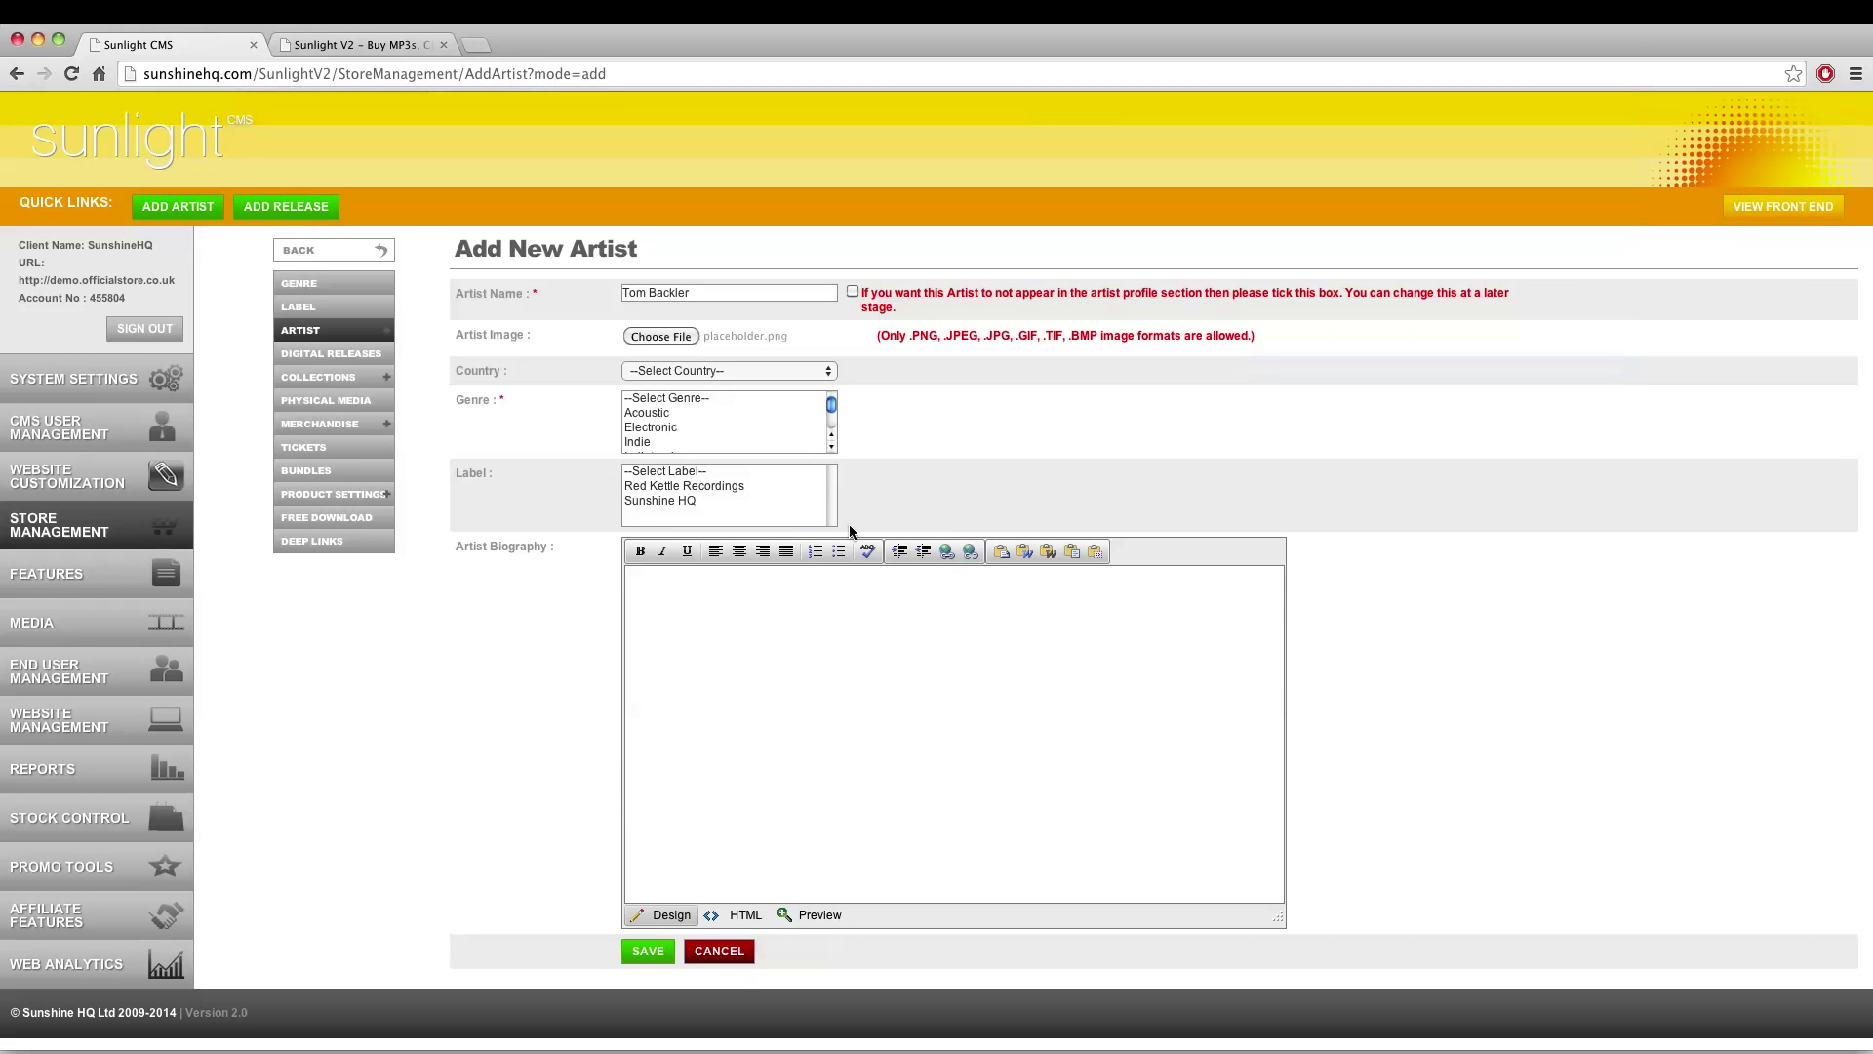
Set the artist's genre to Jazz Metal, label to Sunshine HQ and biography to "Lorem ipsum", and save the artist
left_click(676, 449)
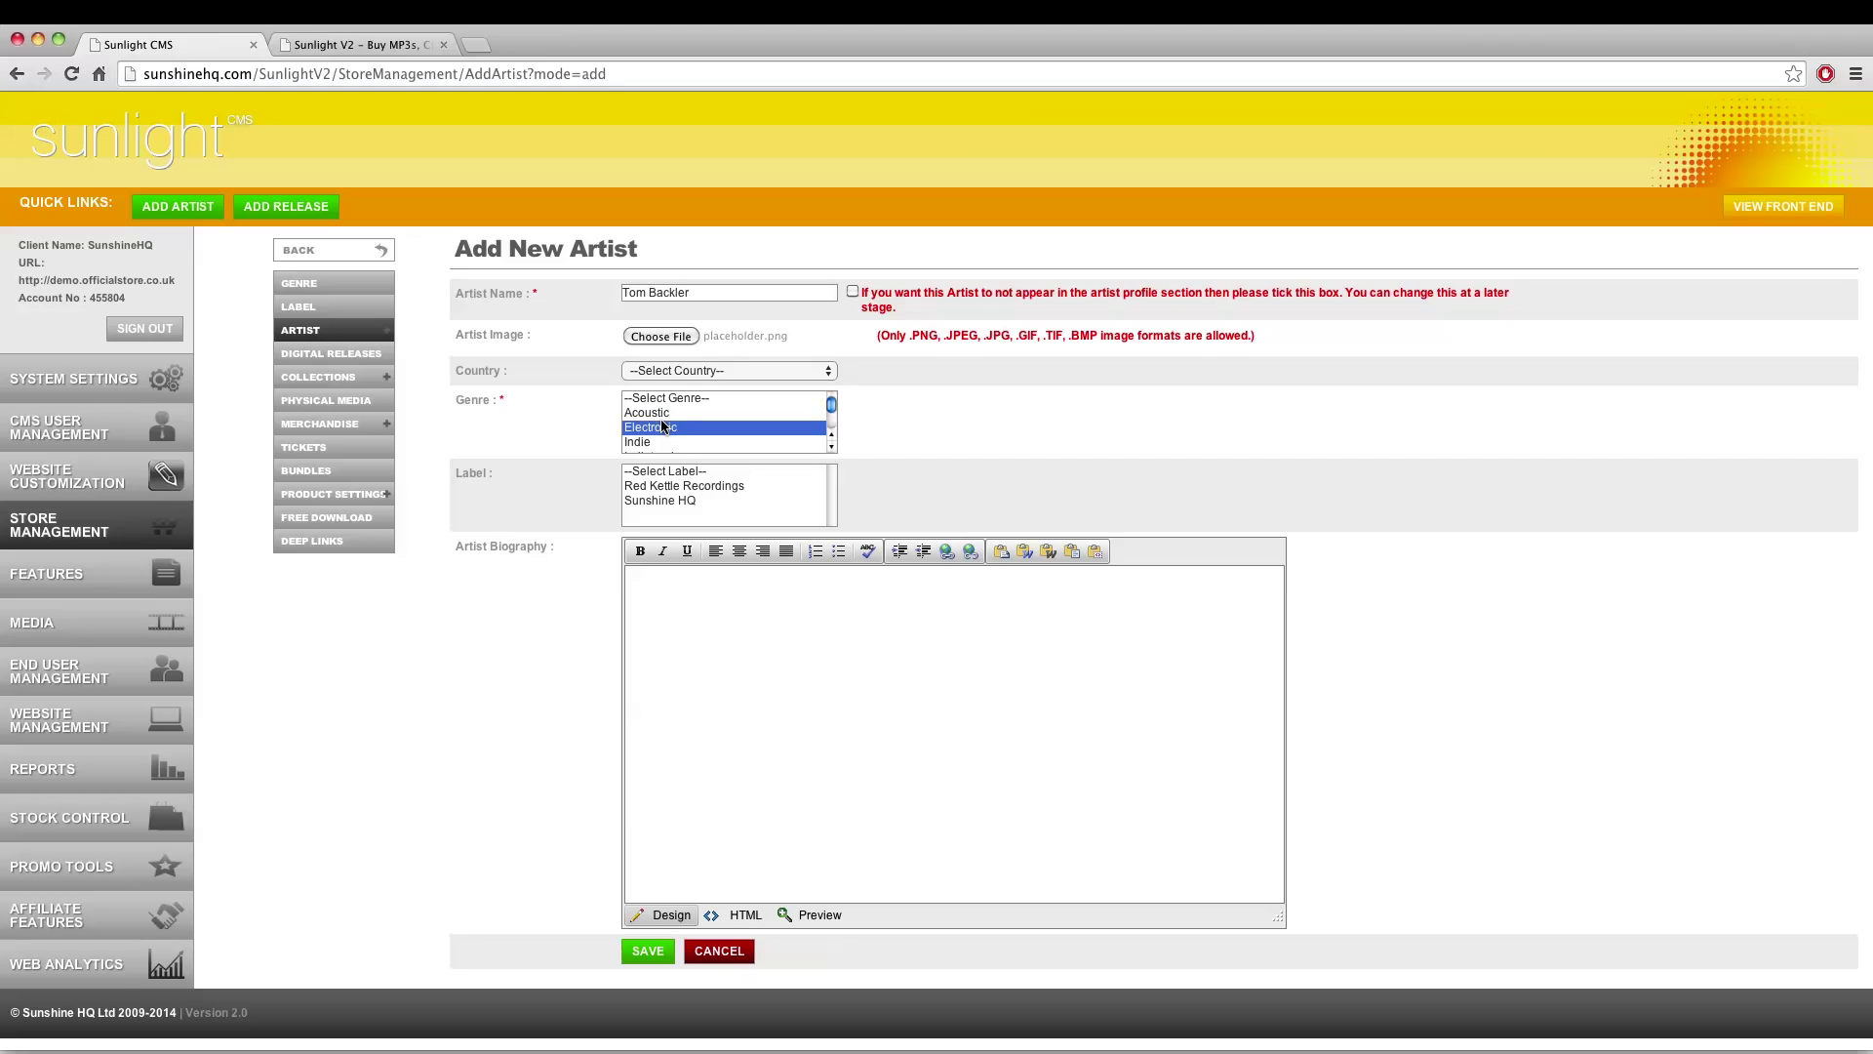
key("Down")
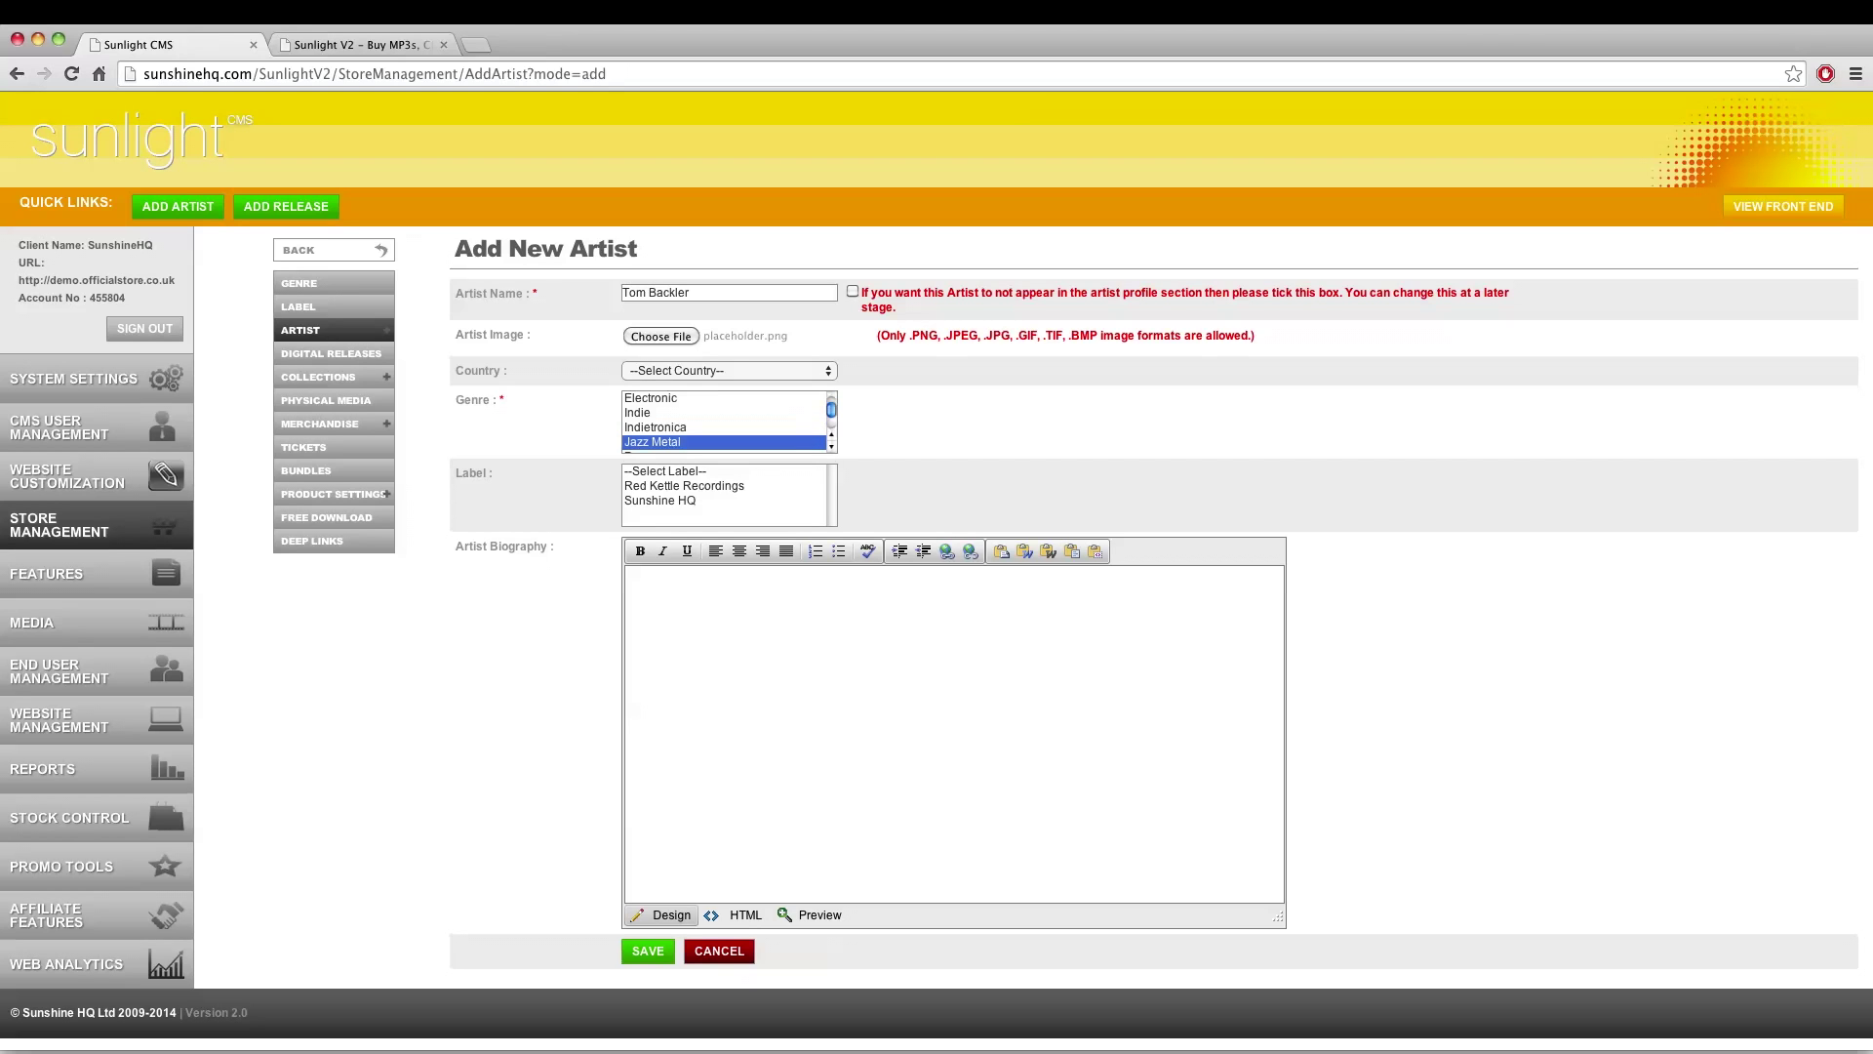
left_click(681, 501)
left_click(662, 634)
type("Lorem ipsum")
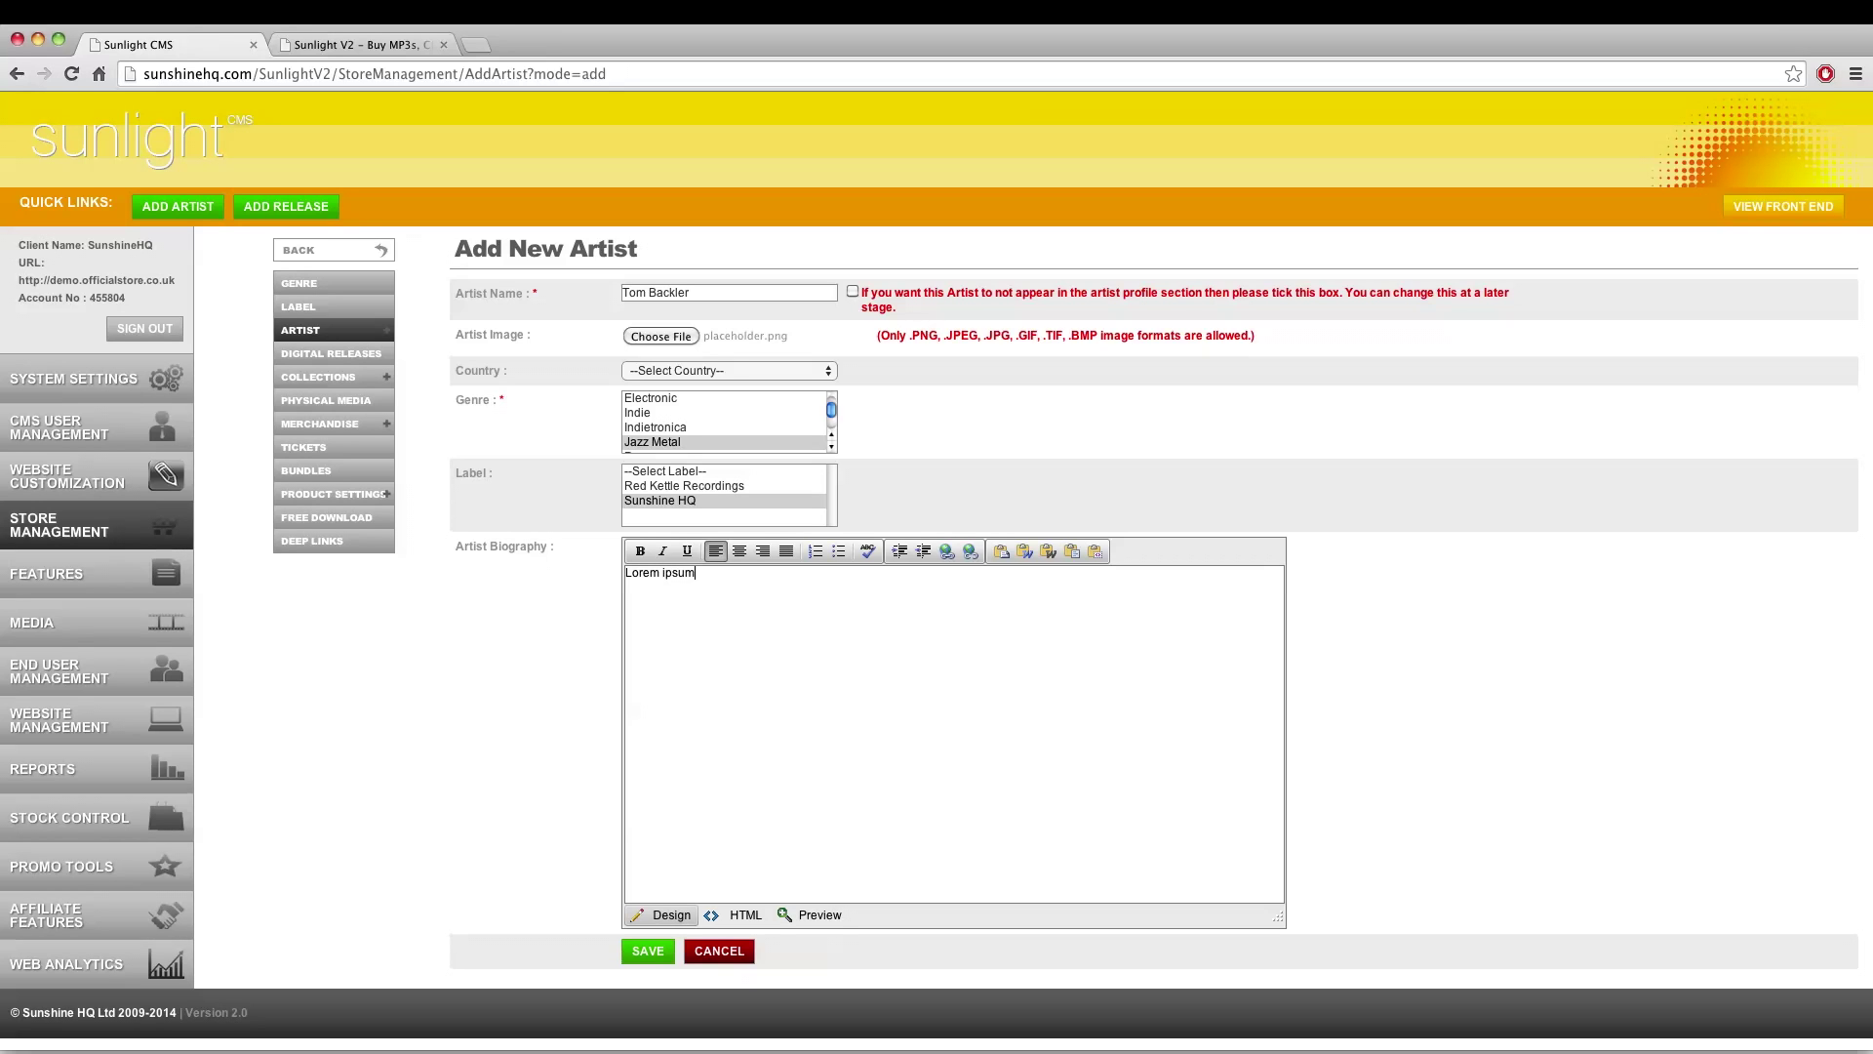
left_click(648, 950)
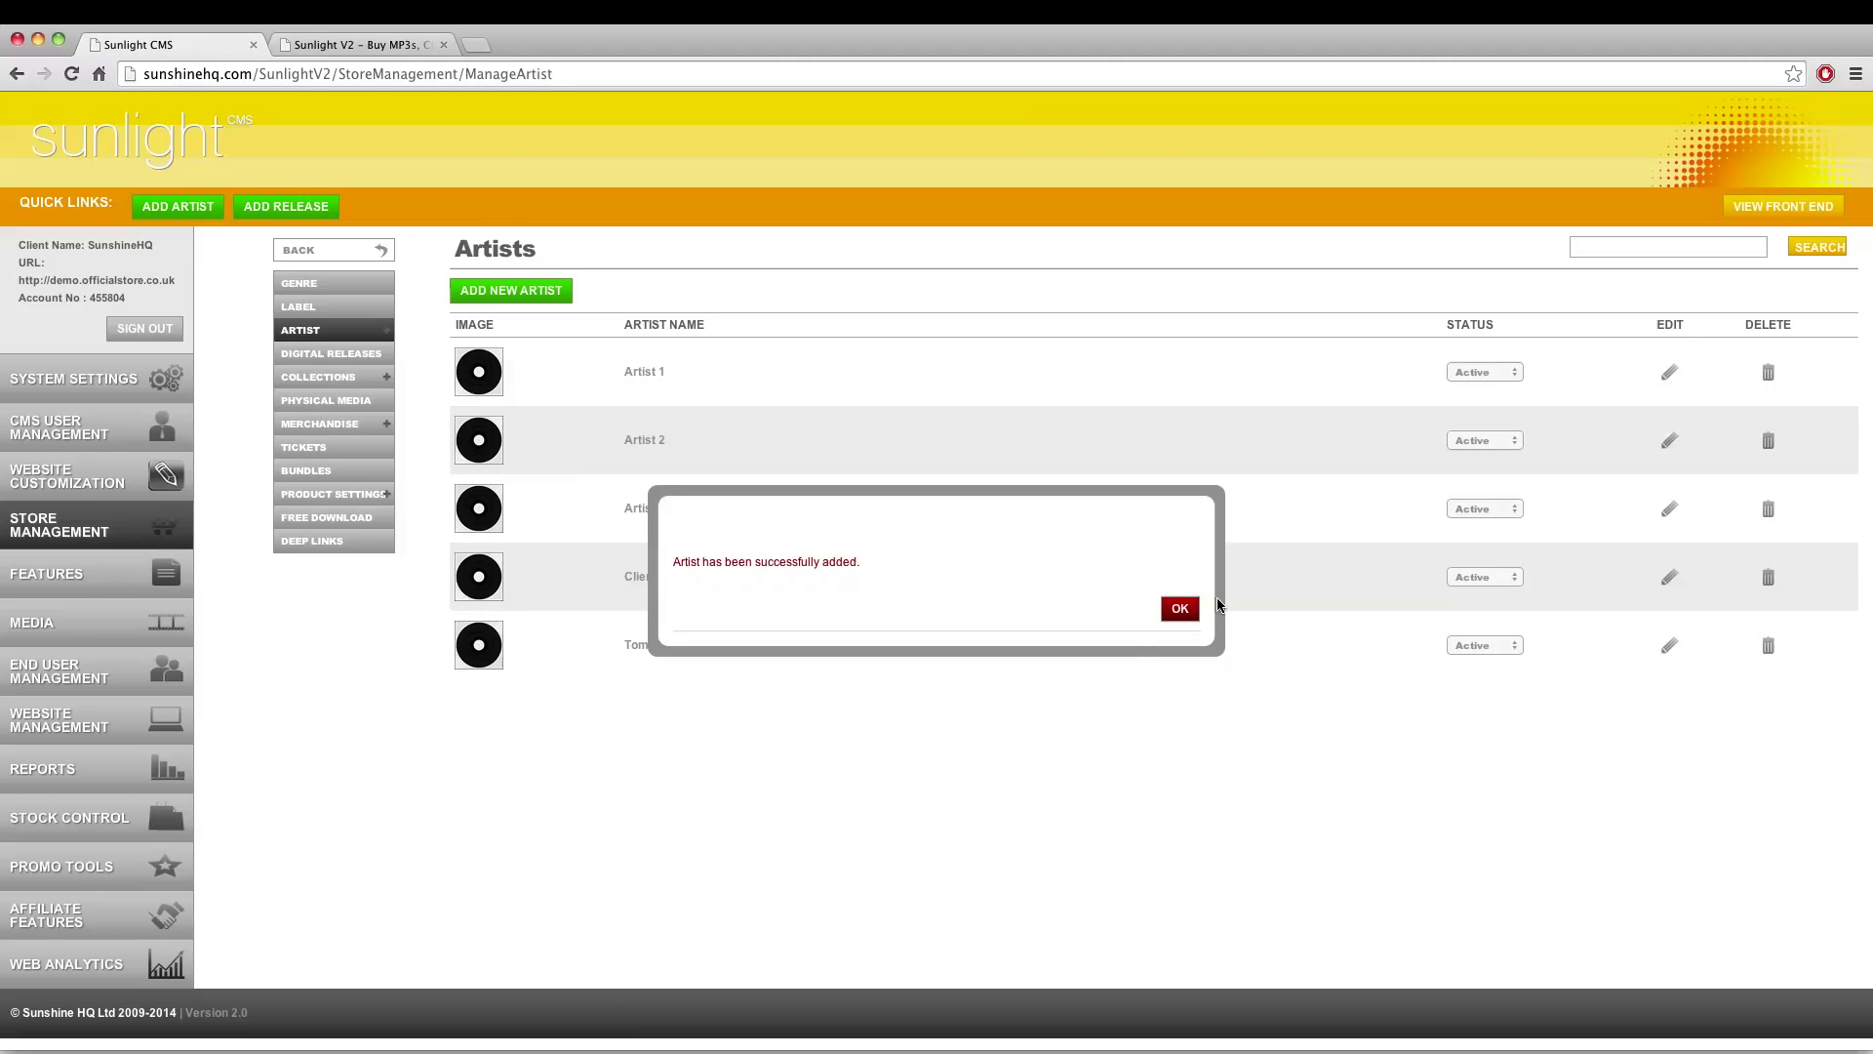
left_click(1191, 607)
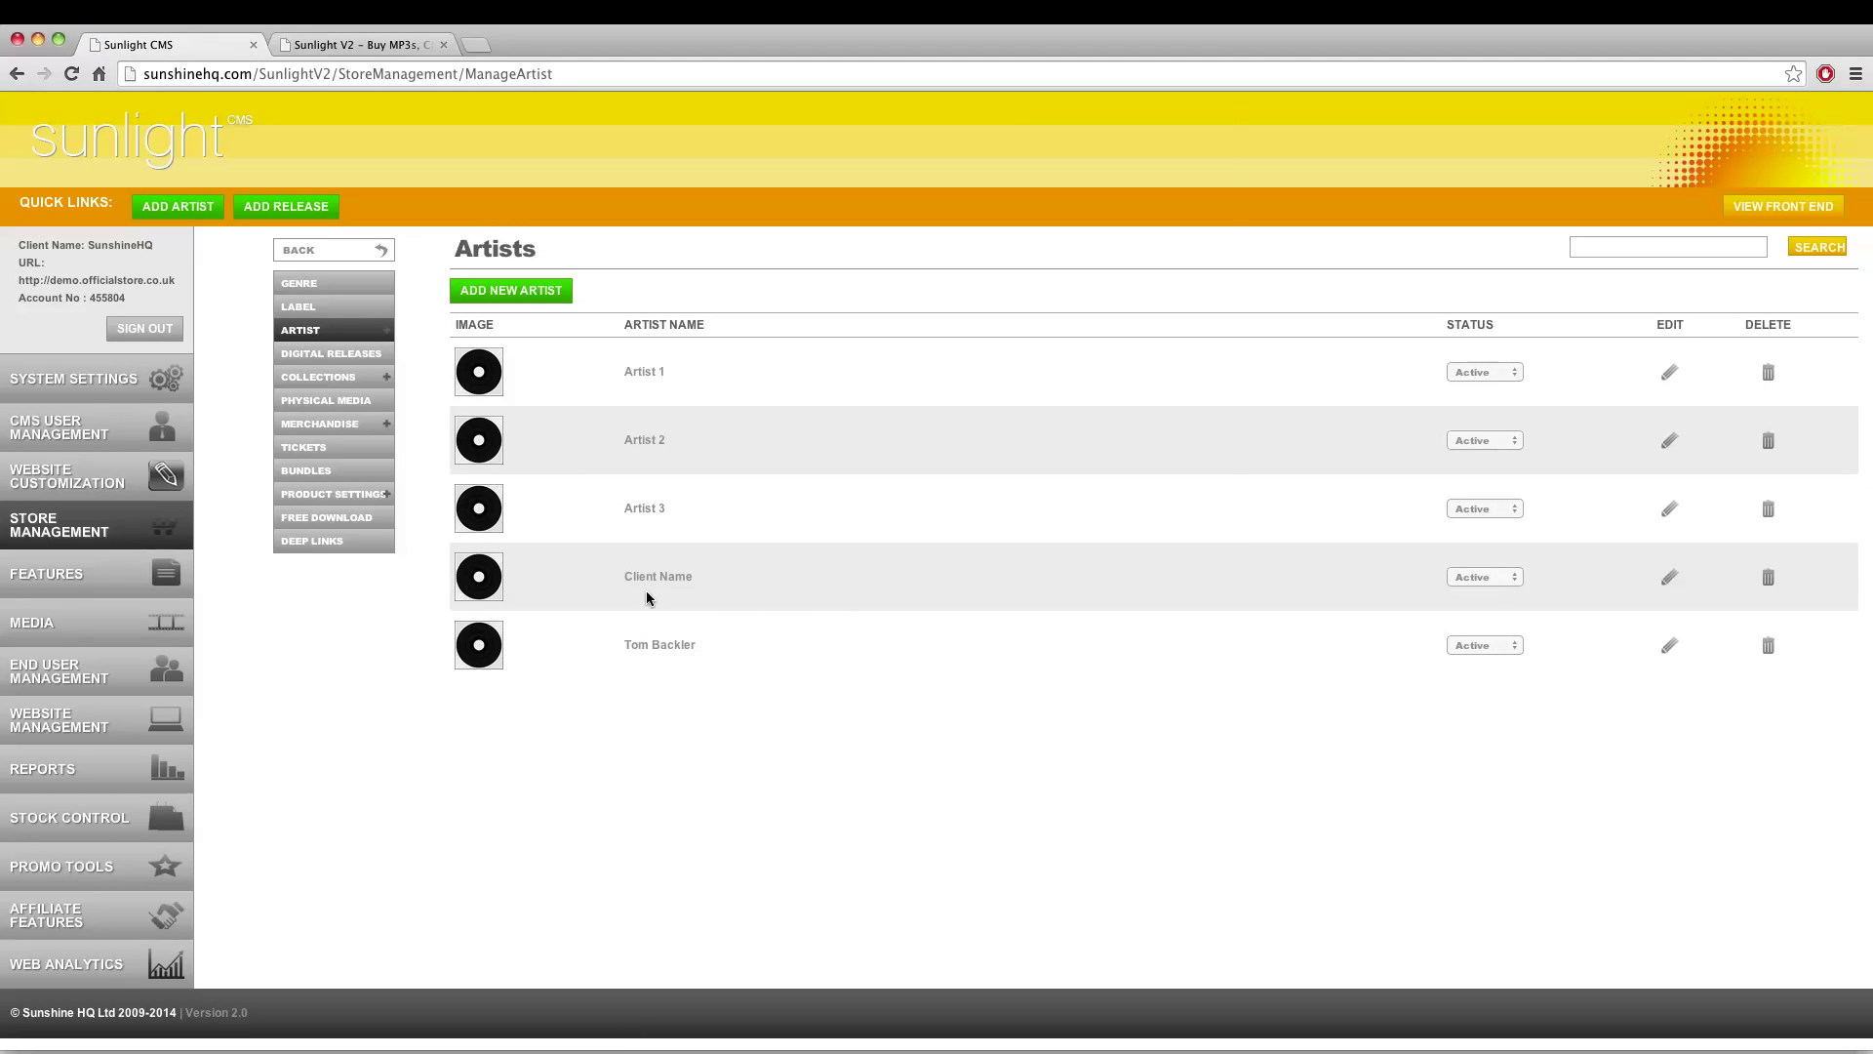
Start a new digital release with the product title "No Questions"
left_click(356, 356)
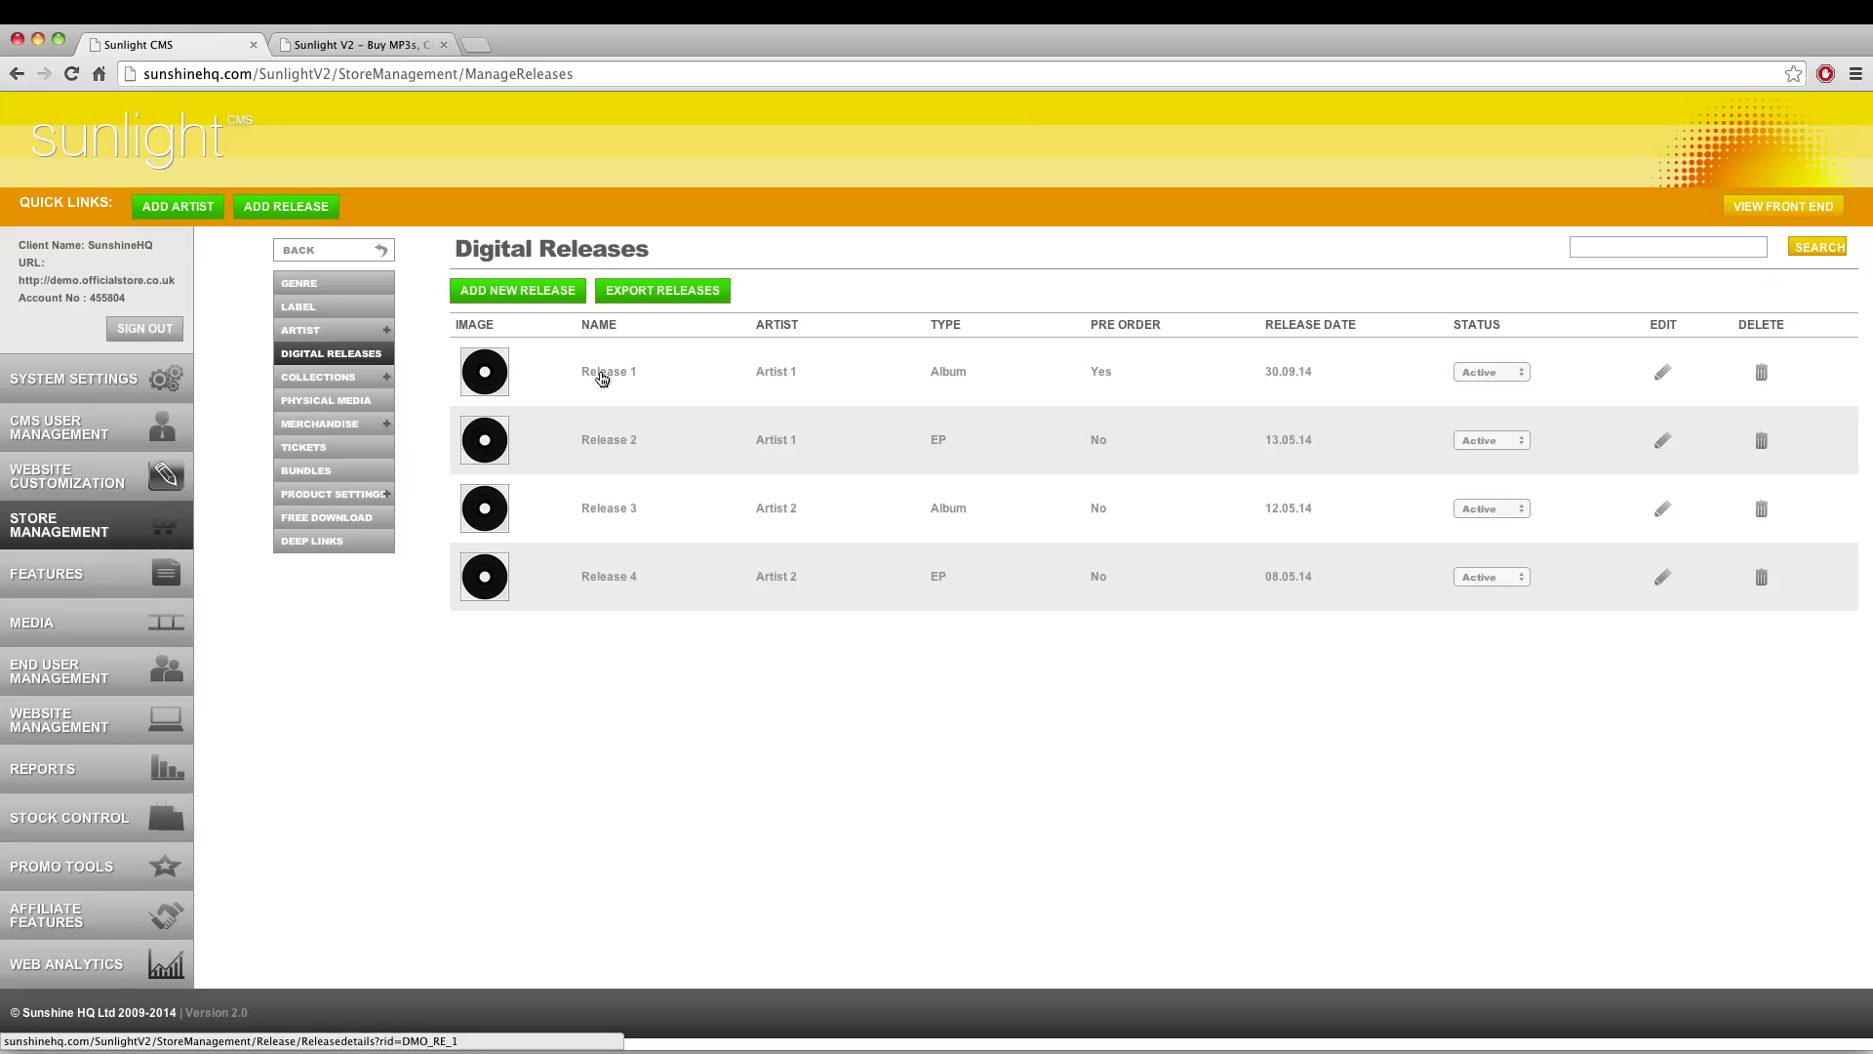
left_click(544, 298)
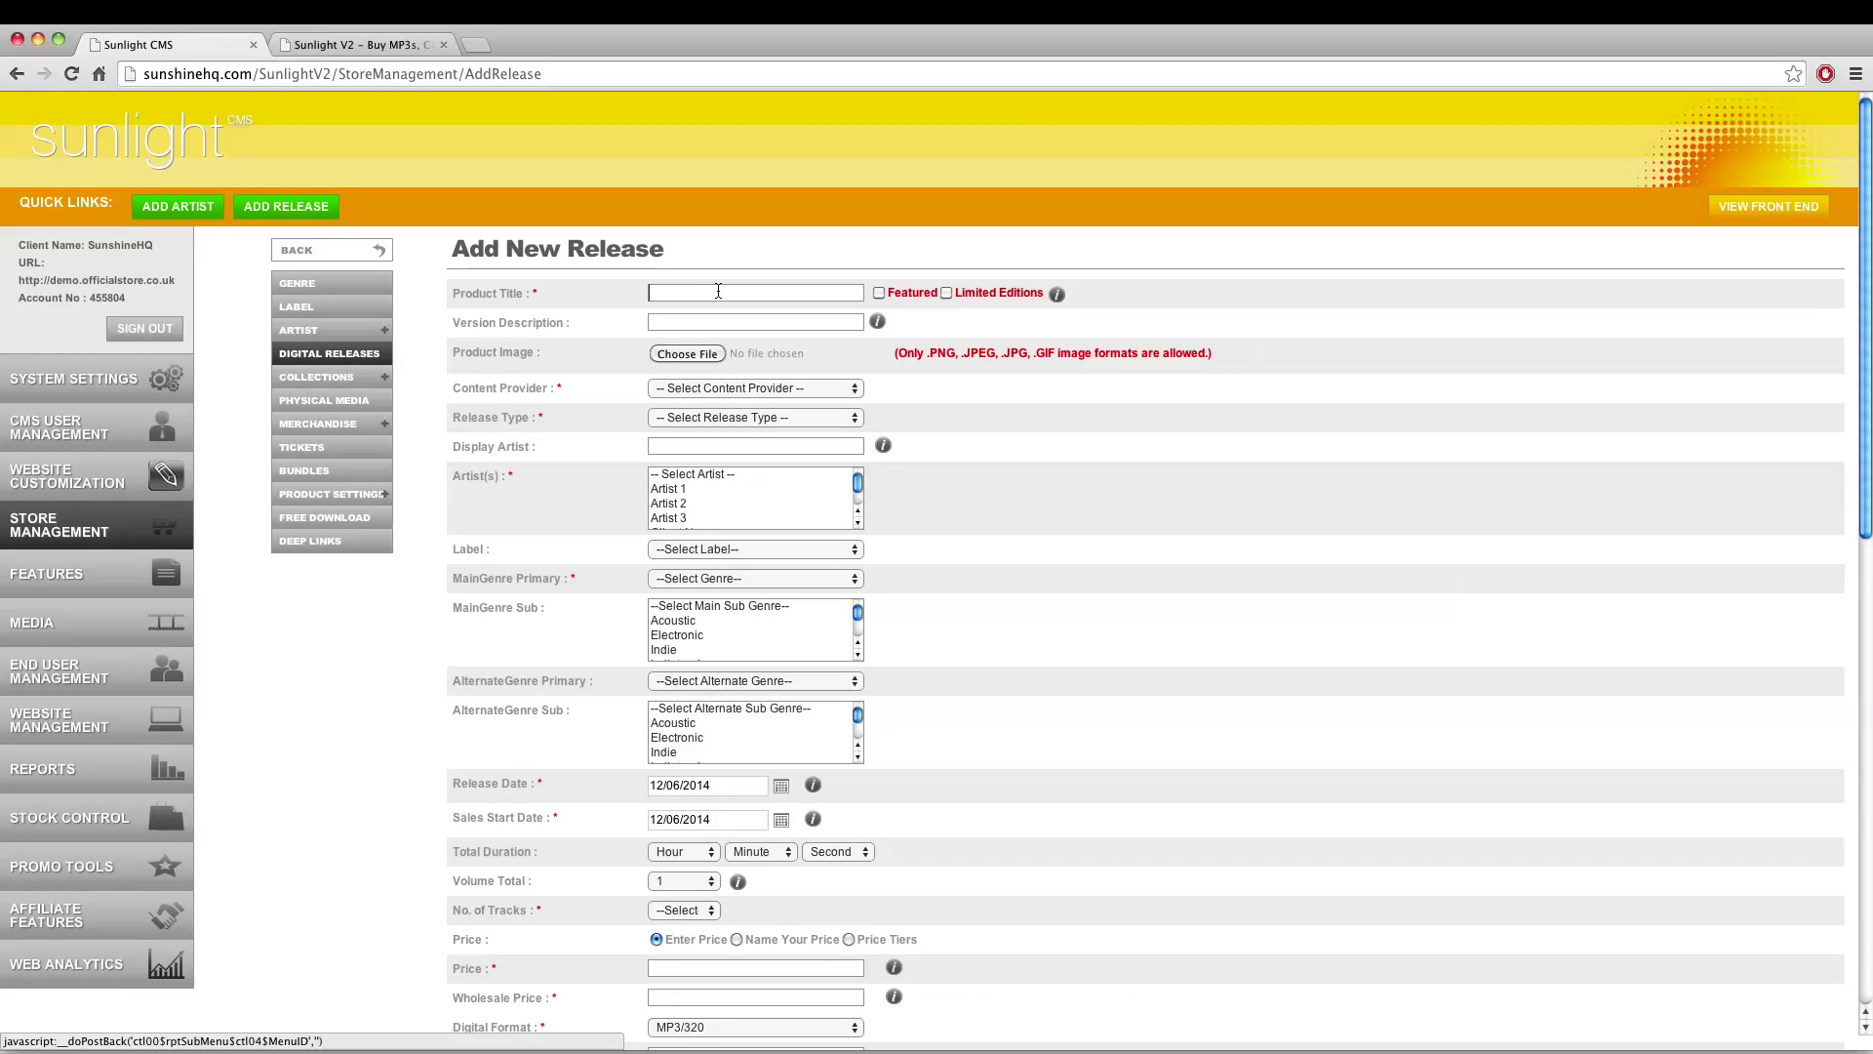
left_click(683, 293)
type("No QUestions")
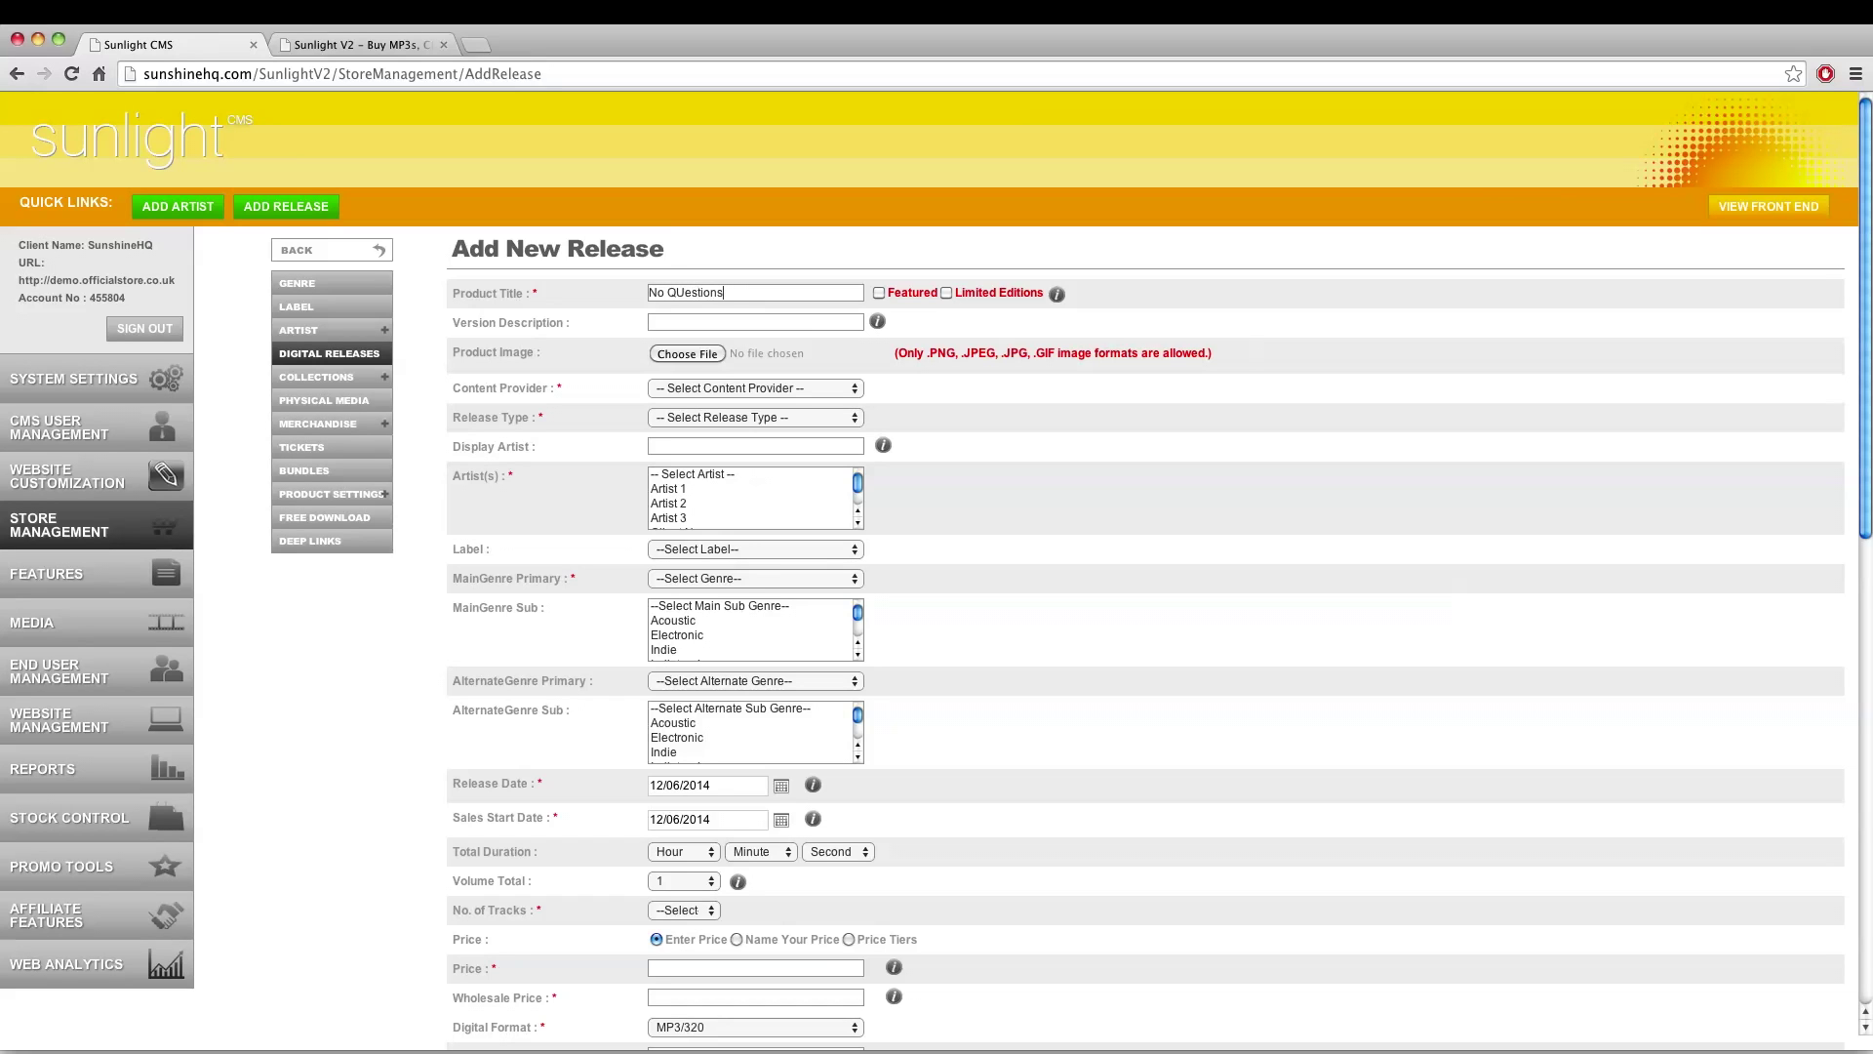
left_click(686, 293)
key("BackSpace")
Choose placeholder.png from the Demo Store folder as the release's product image
left_click(715, 325)
left_click(712, 355)
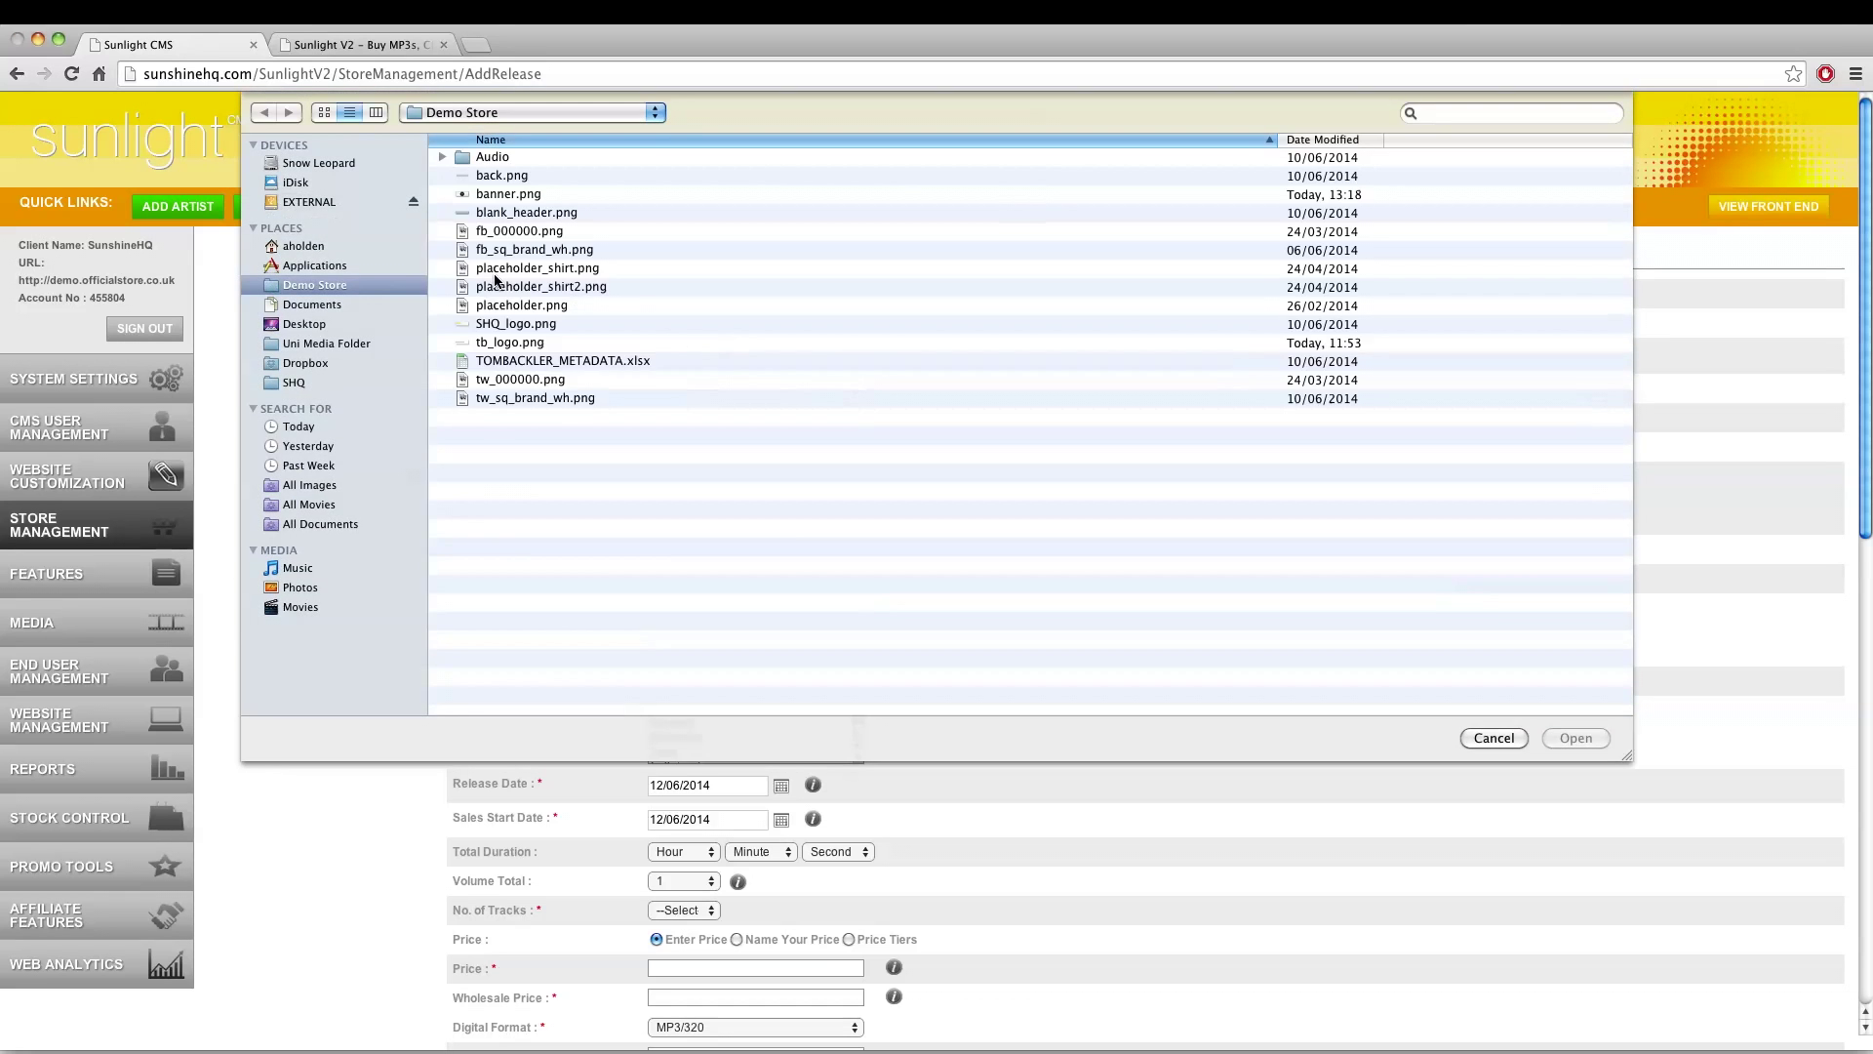
left_click(497, 305)
left_click(1574, 740)
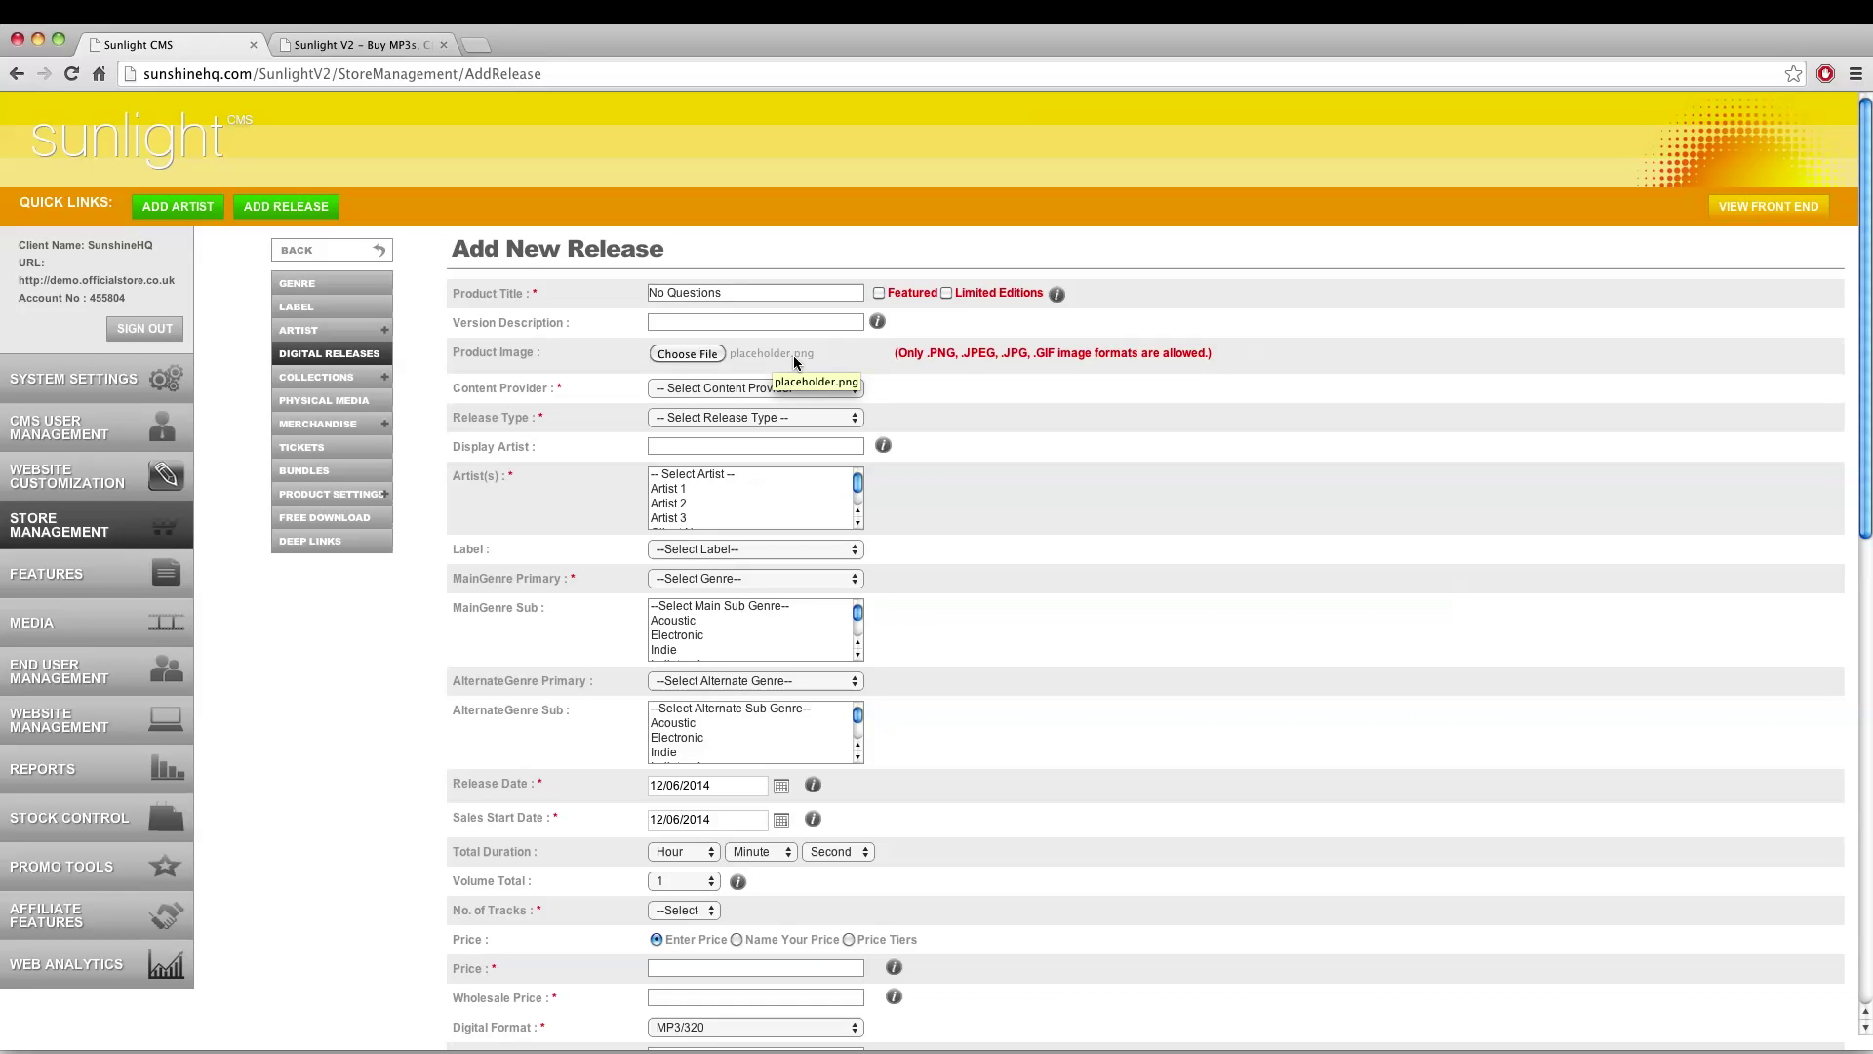
left_click(805, 354)
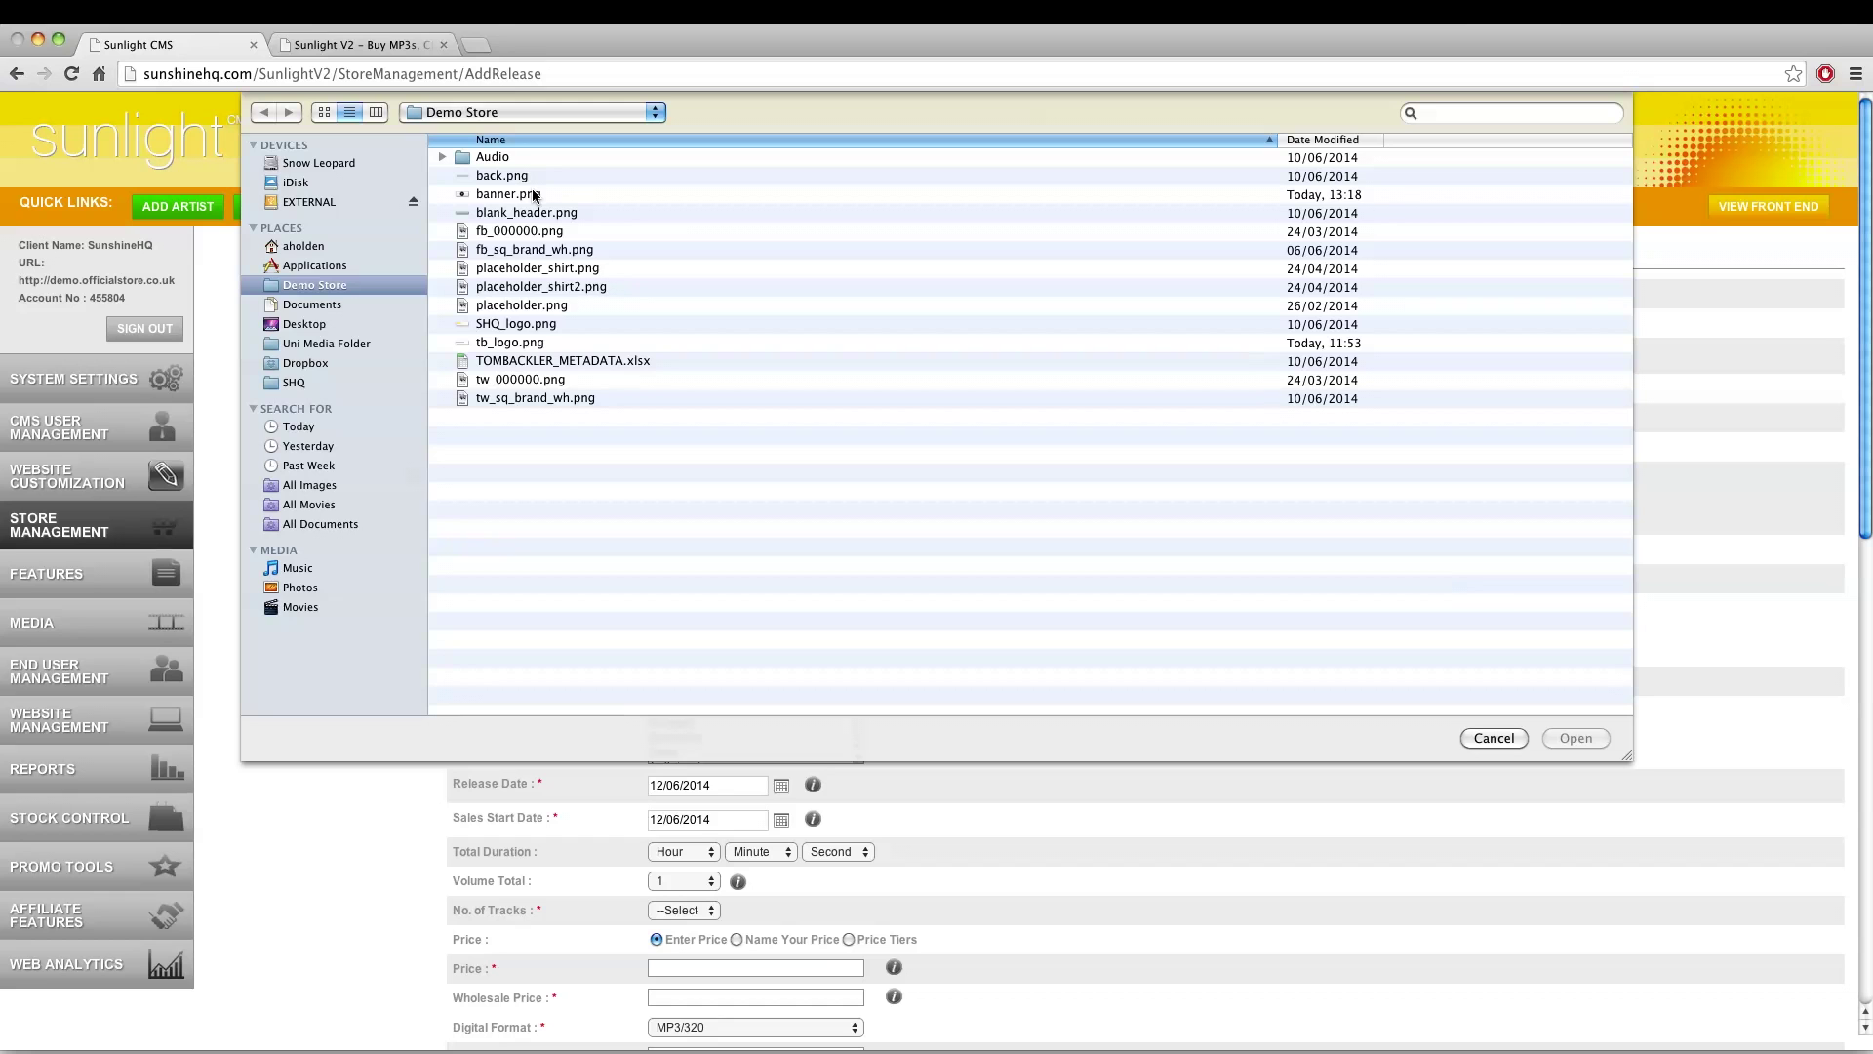
double_click(515, 306)
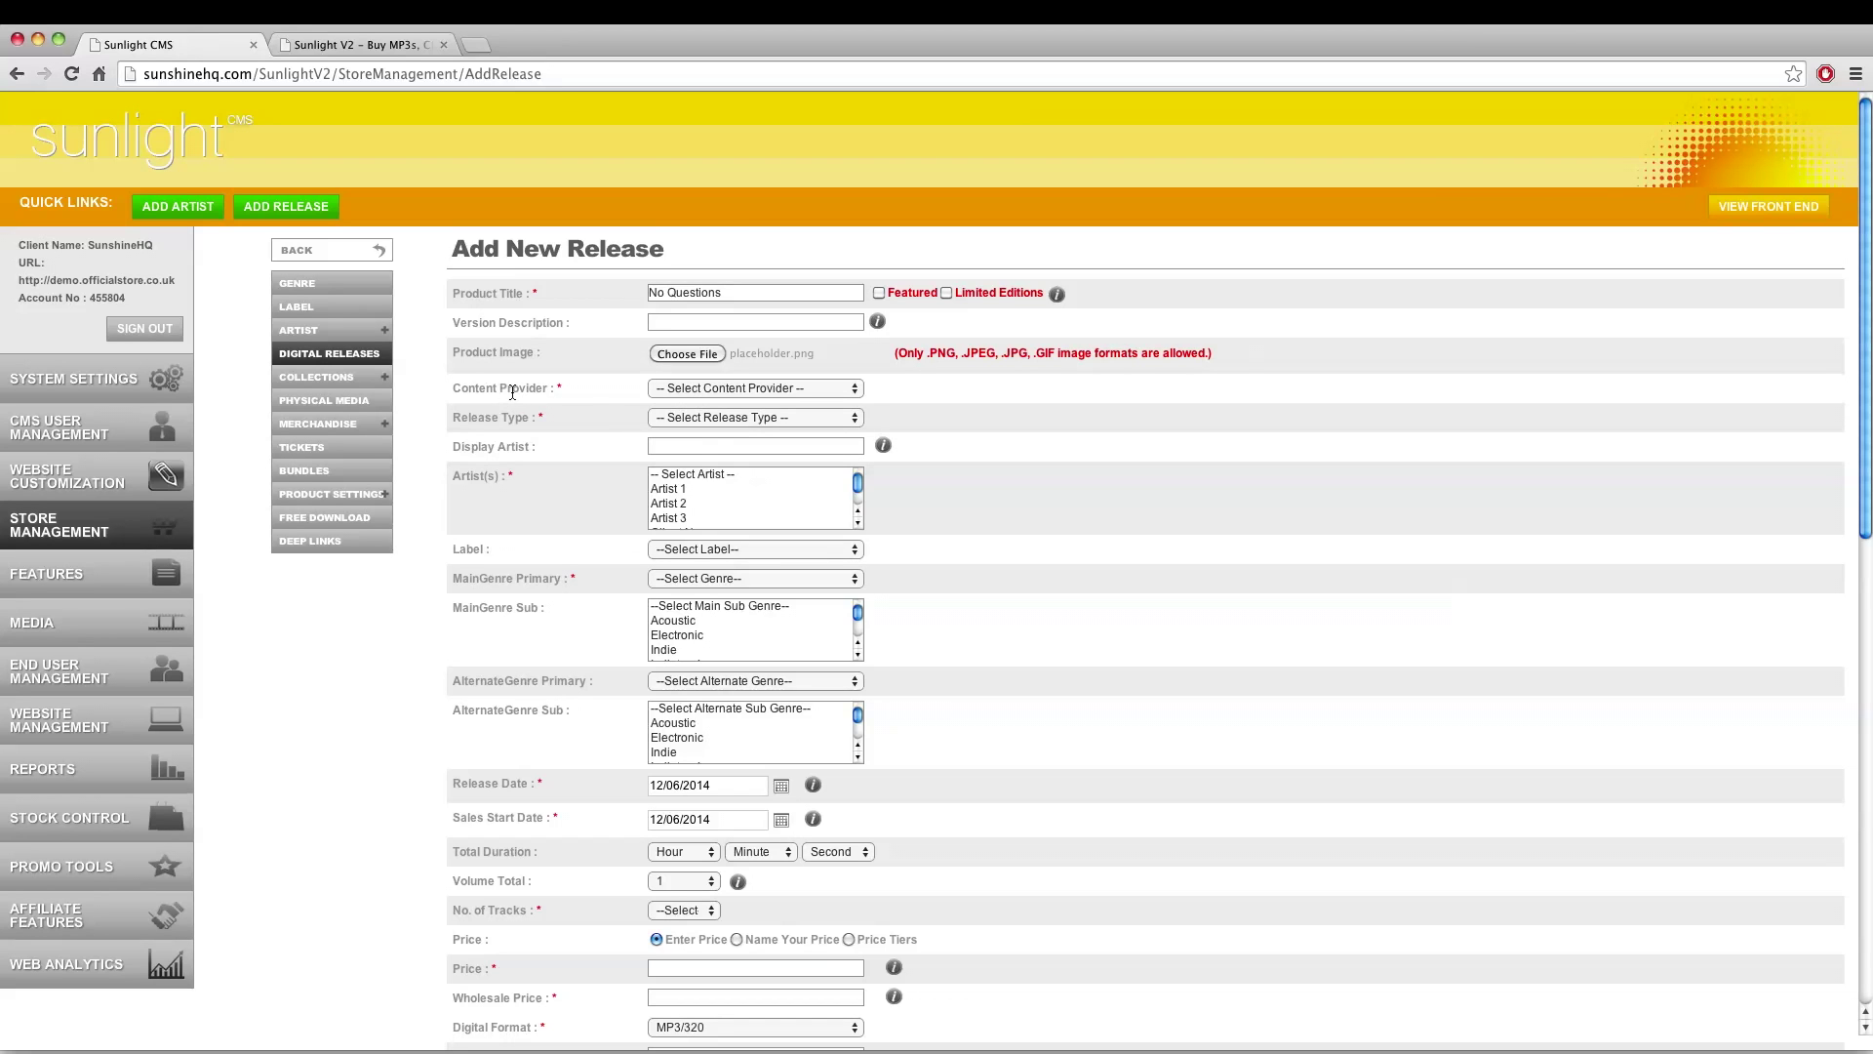
Set the release's content provider to SunshineHQ and its type to EP, and enter the artist's full name as display artist
left_click(662, 389)
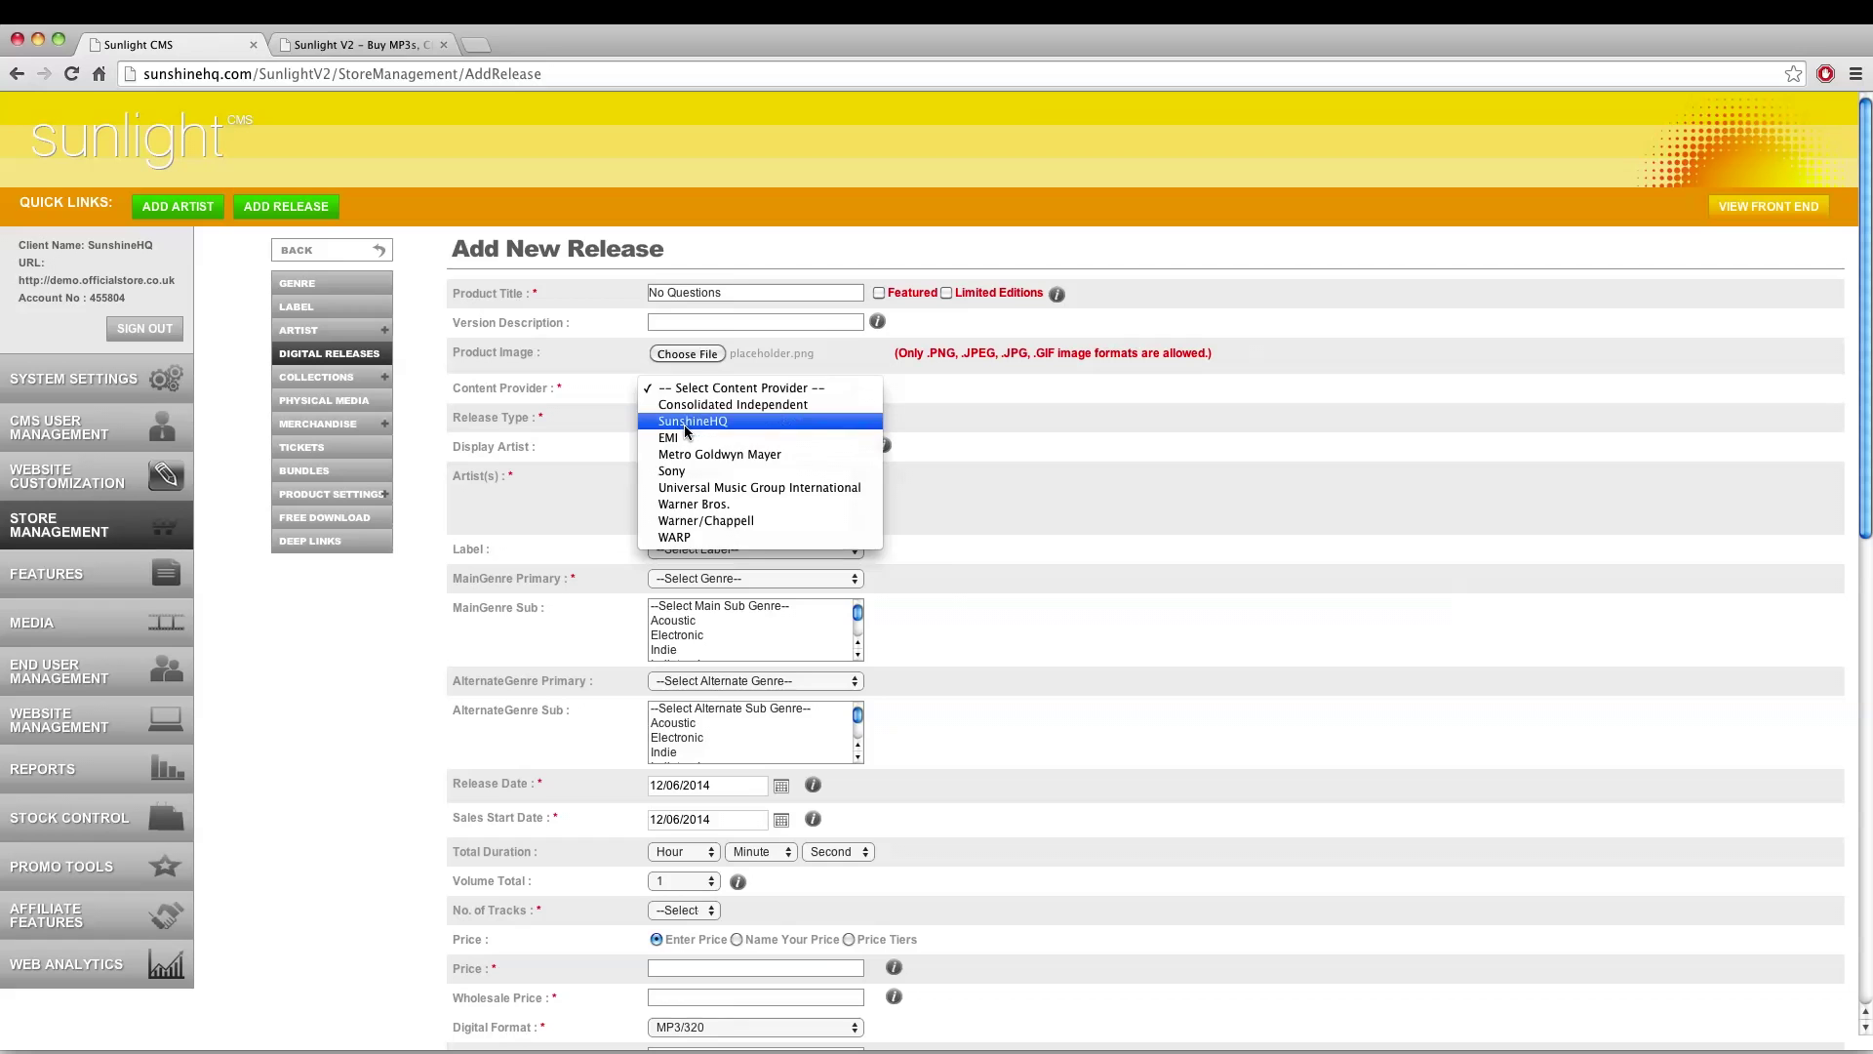
left_click(684, 422)
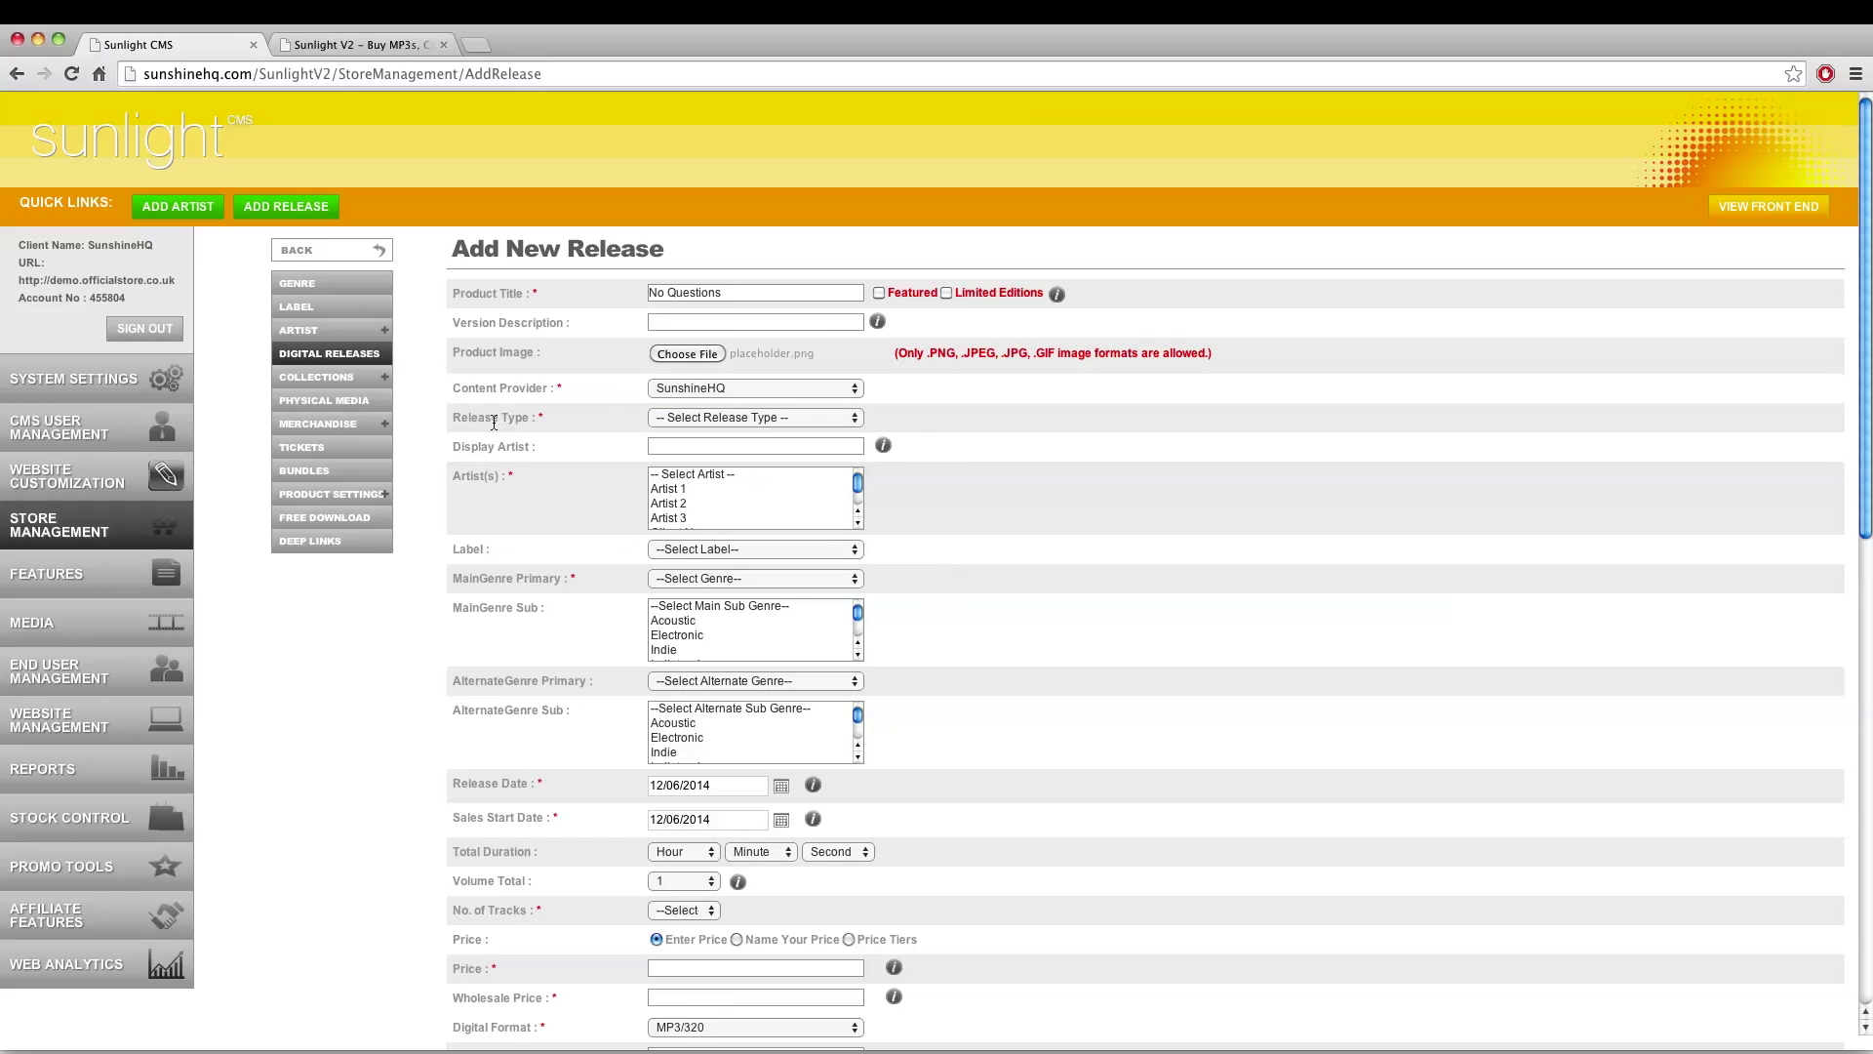
left_click(670, 417)
left_click(680, 551)
left_click(702, 446)
type("Tom Backler")
left_click(696, 504)
left_click(696, 517, "super")
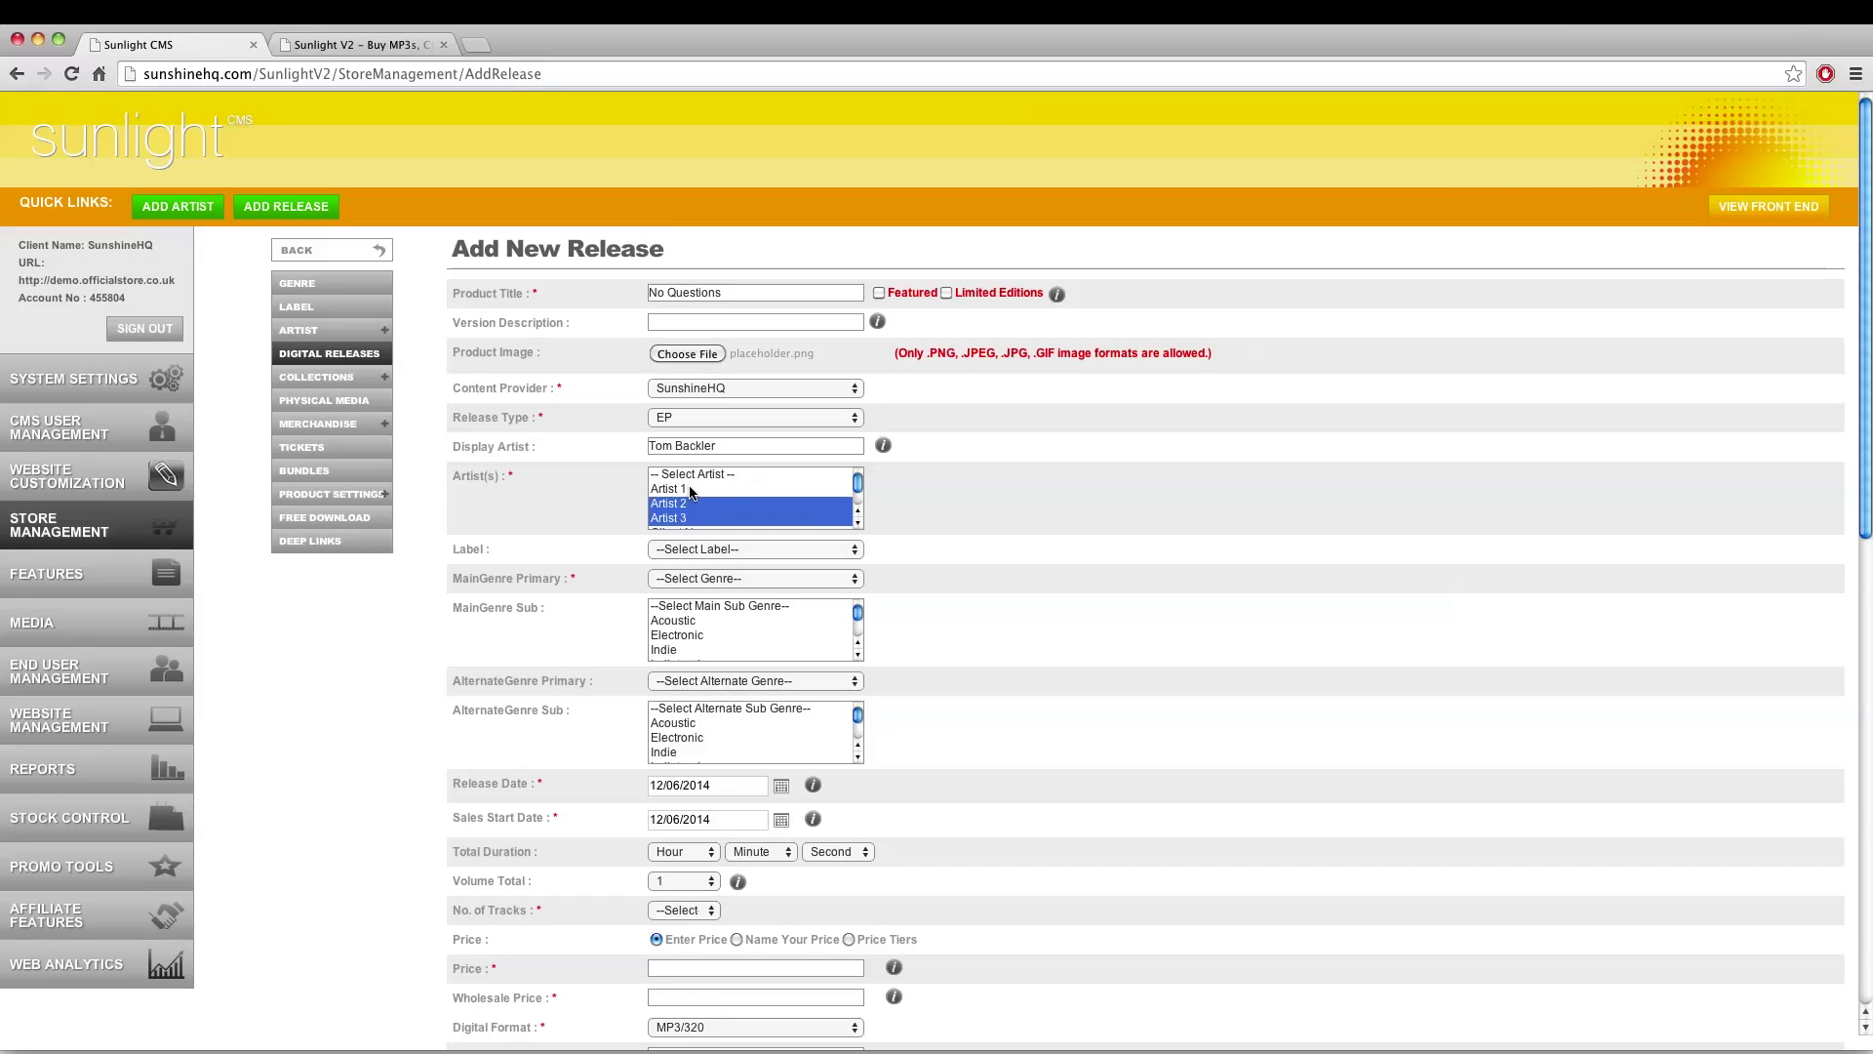
left_click(693, 490, "super")
left_click(695, 500)
left_click(689, 517)
left_click(689, 517, "super")
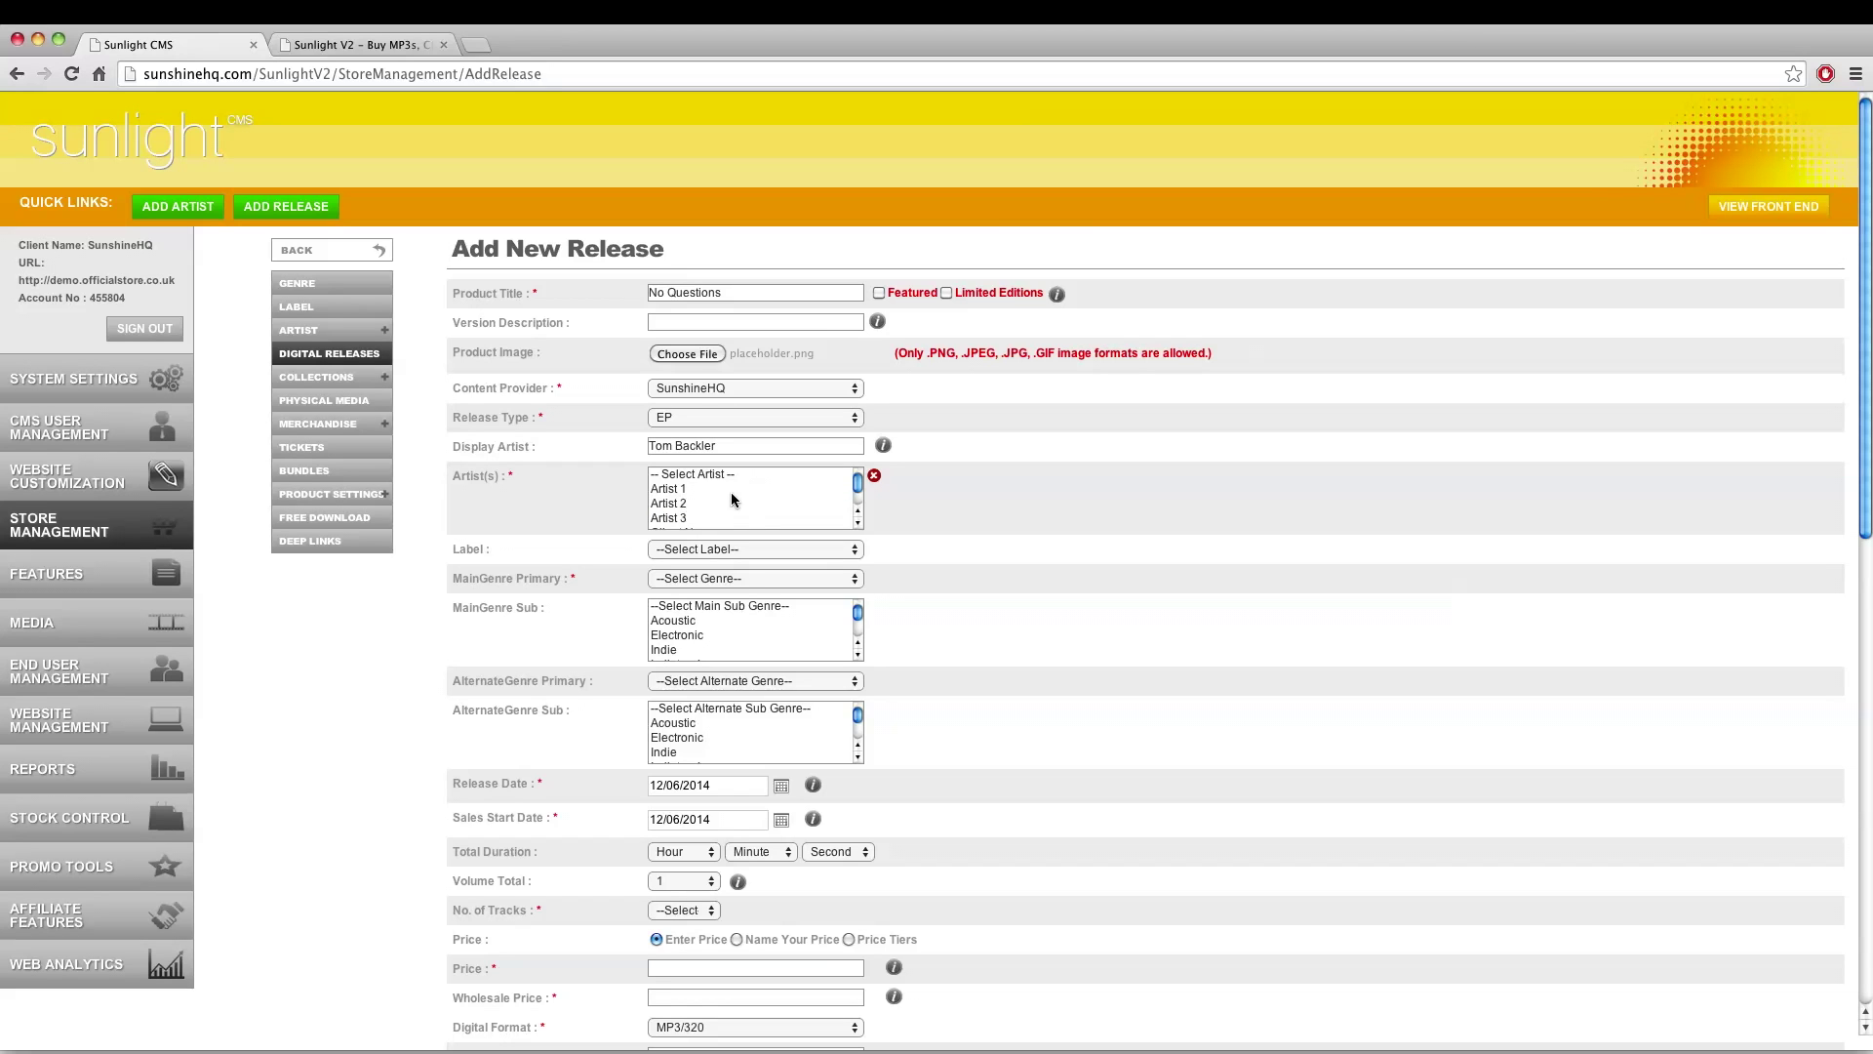
Assign the newly added artist to the release and set its label to Sunshine HQ
scroll(730, 492, "down", 1)
scroll(730, 492, "down", 1)
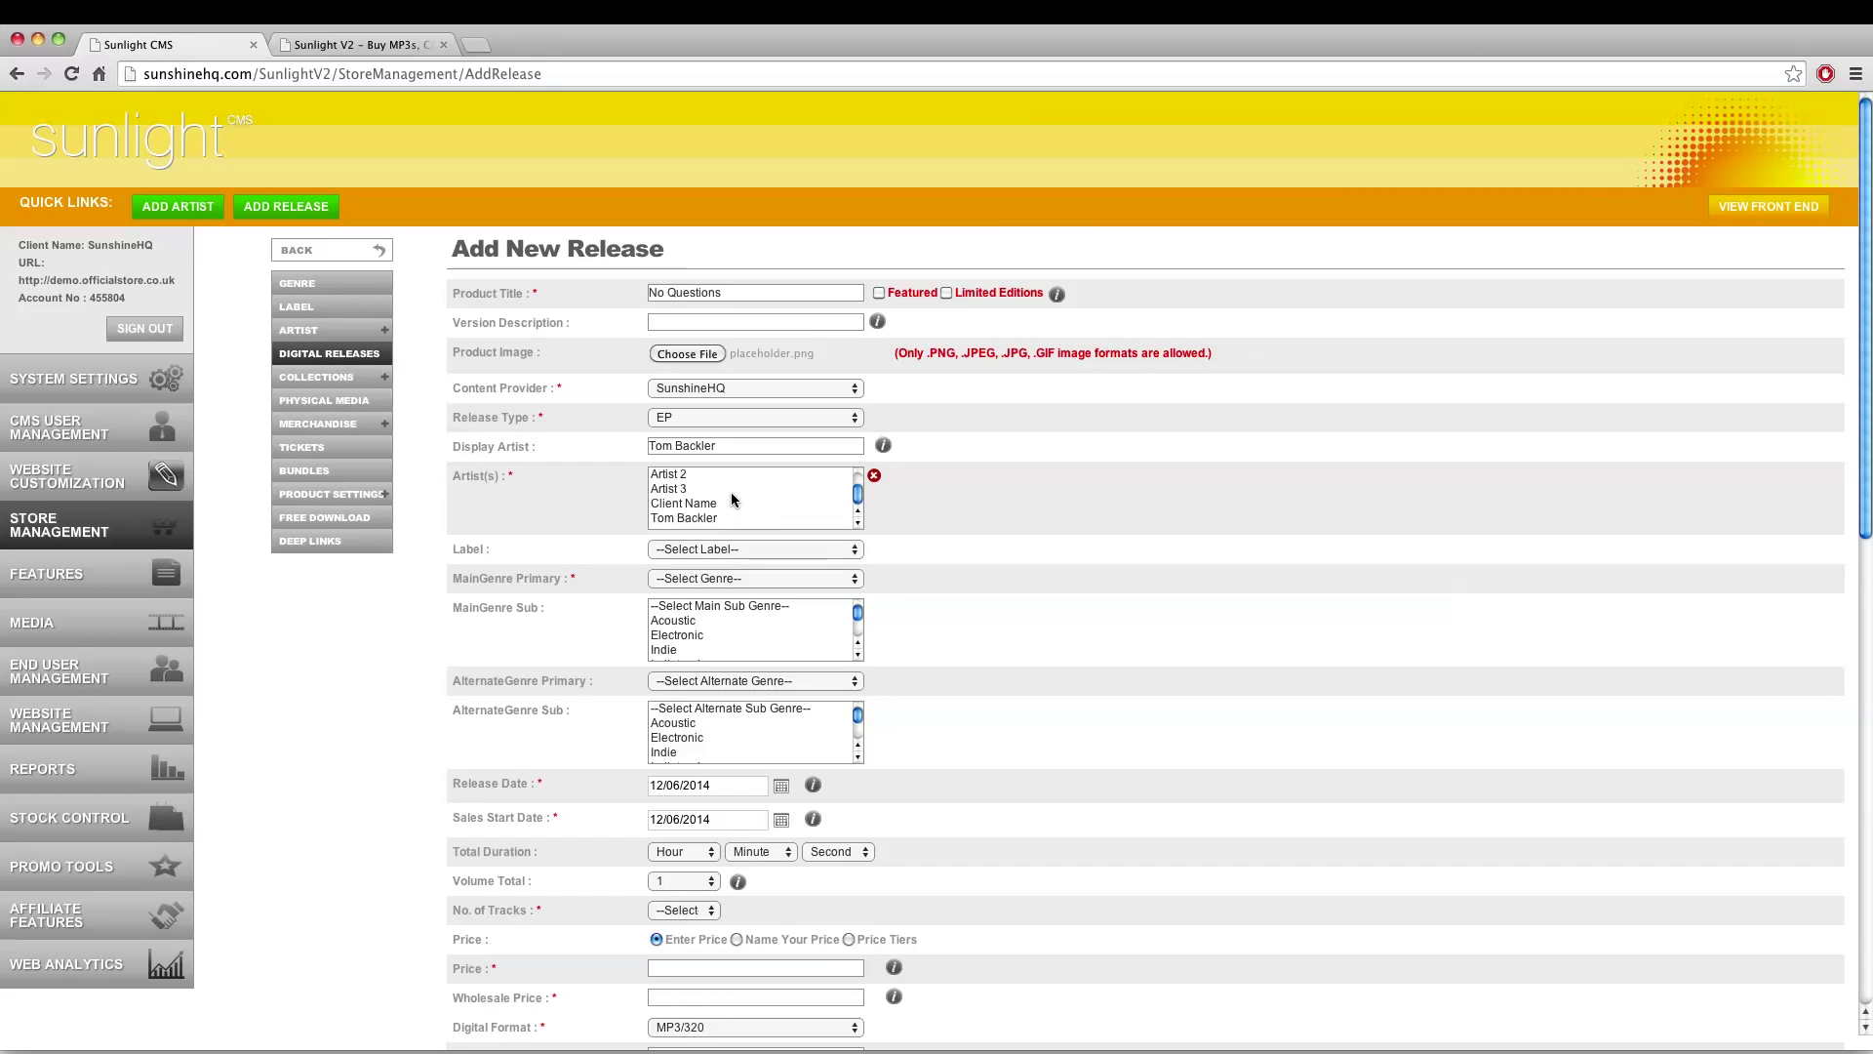
left_click(676, 519)
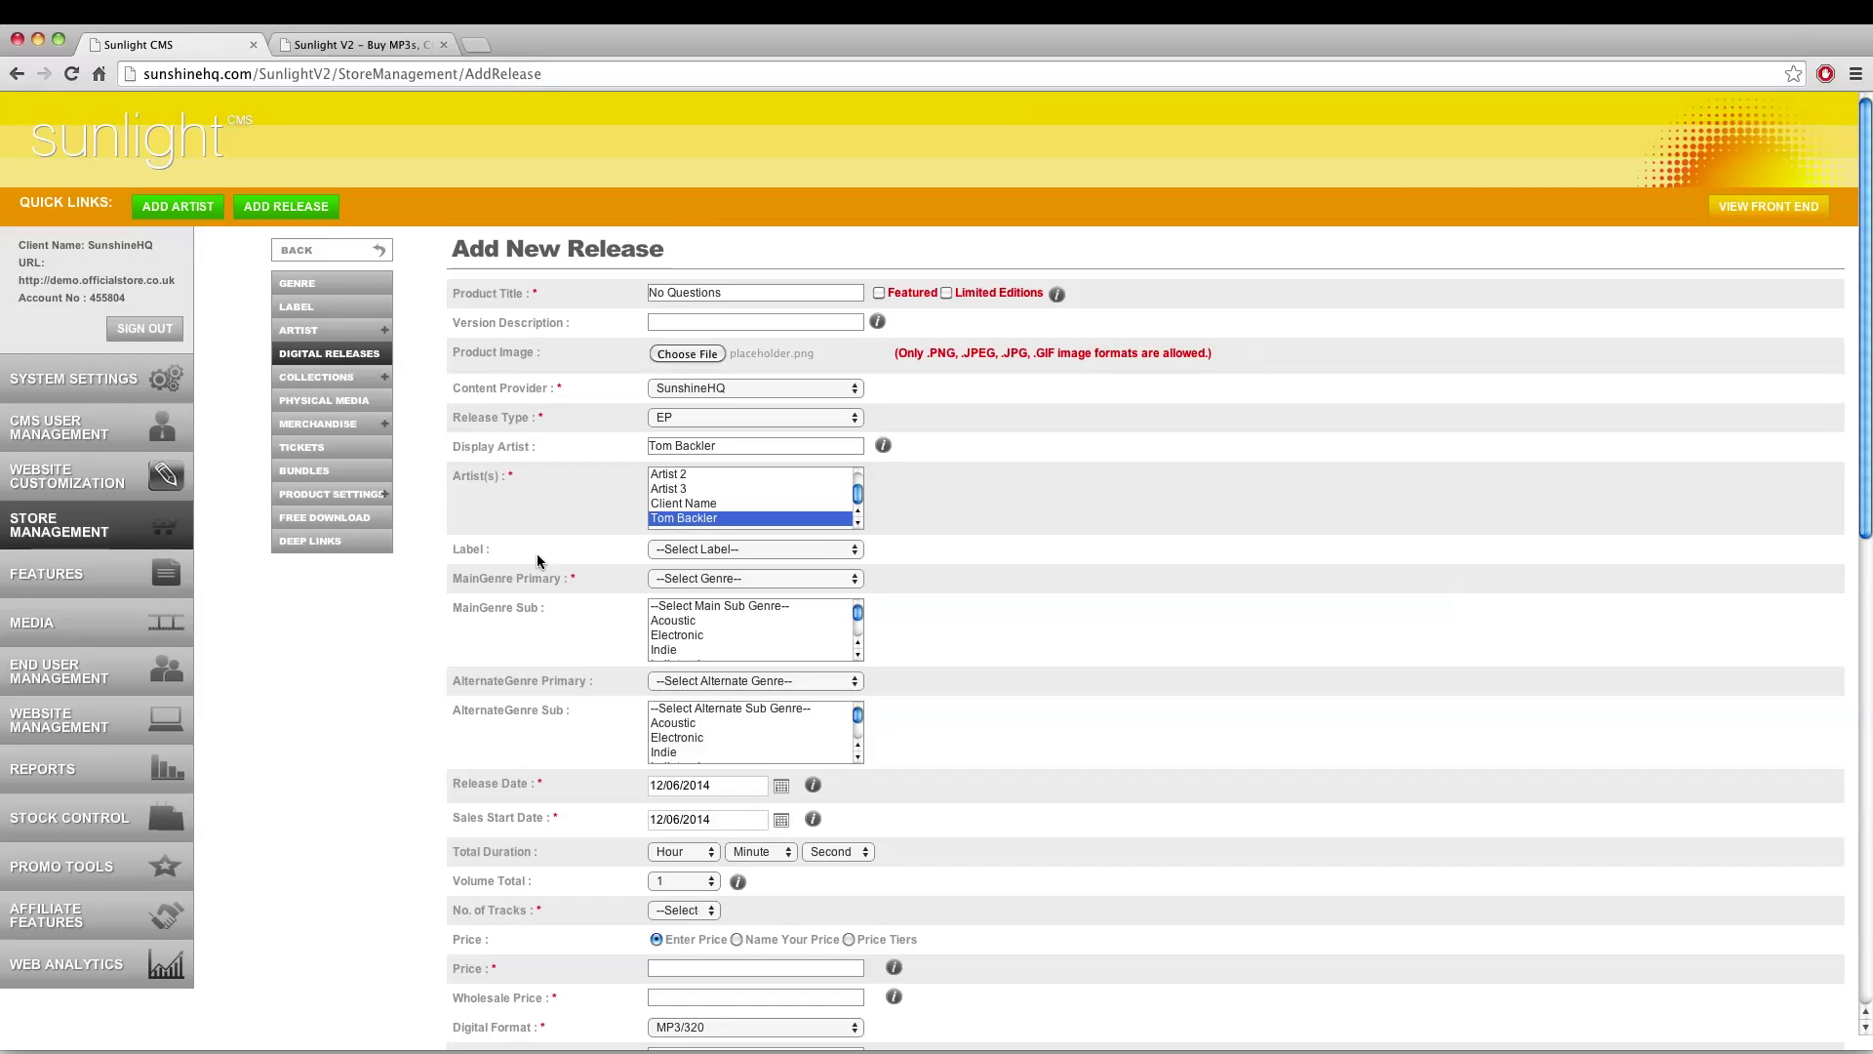
left_click(697, 548)
left_click(694, 579)
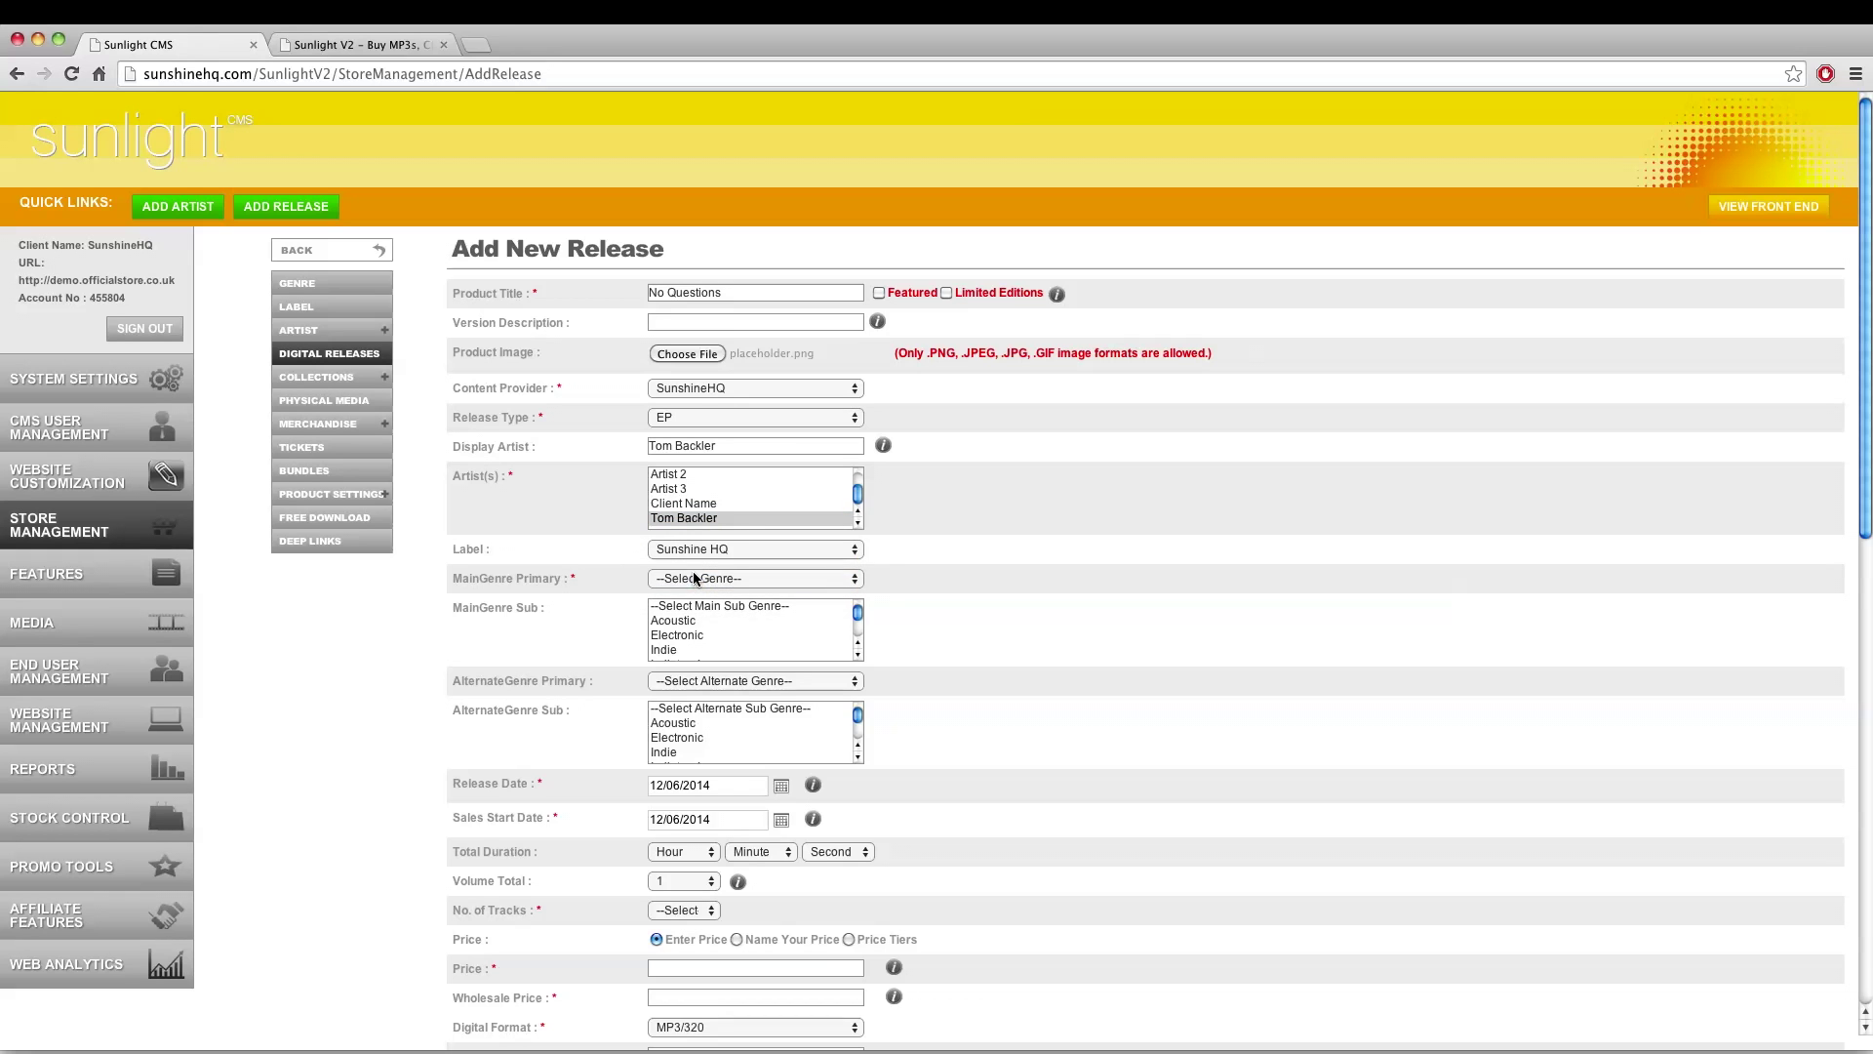
Set the release's primary main genre to Jazz Metal and its main sub-genre to Electronic
left_click(695, 579)
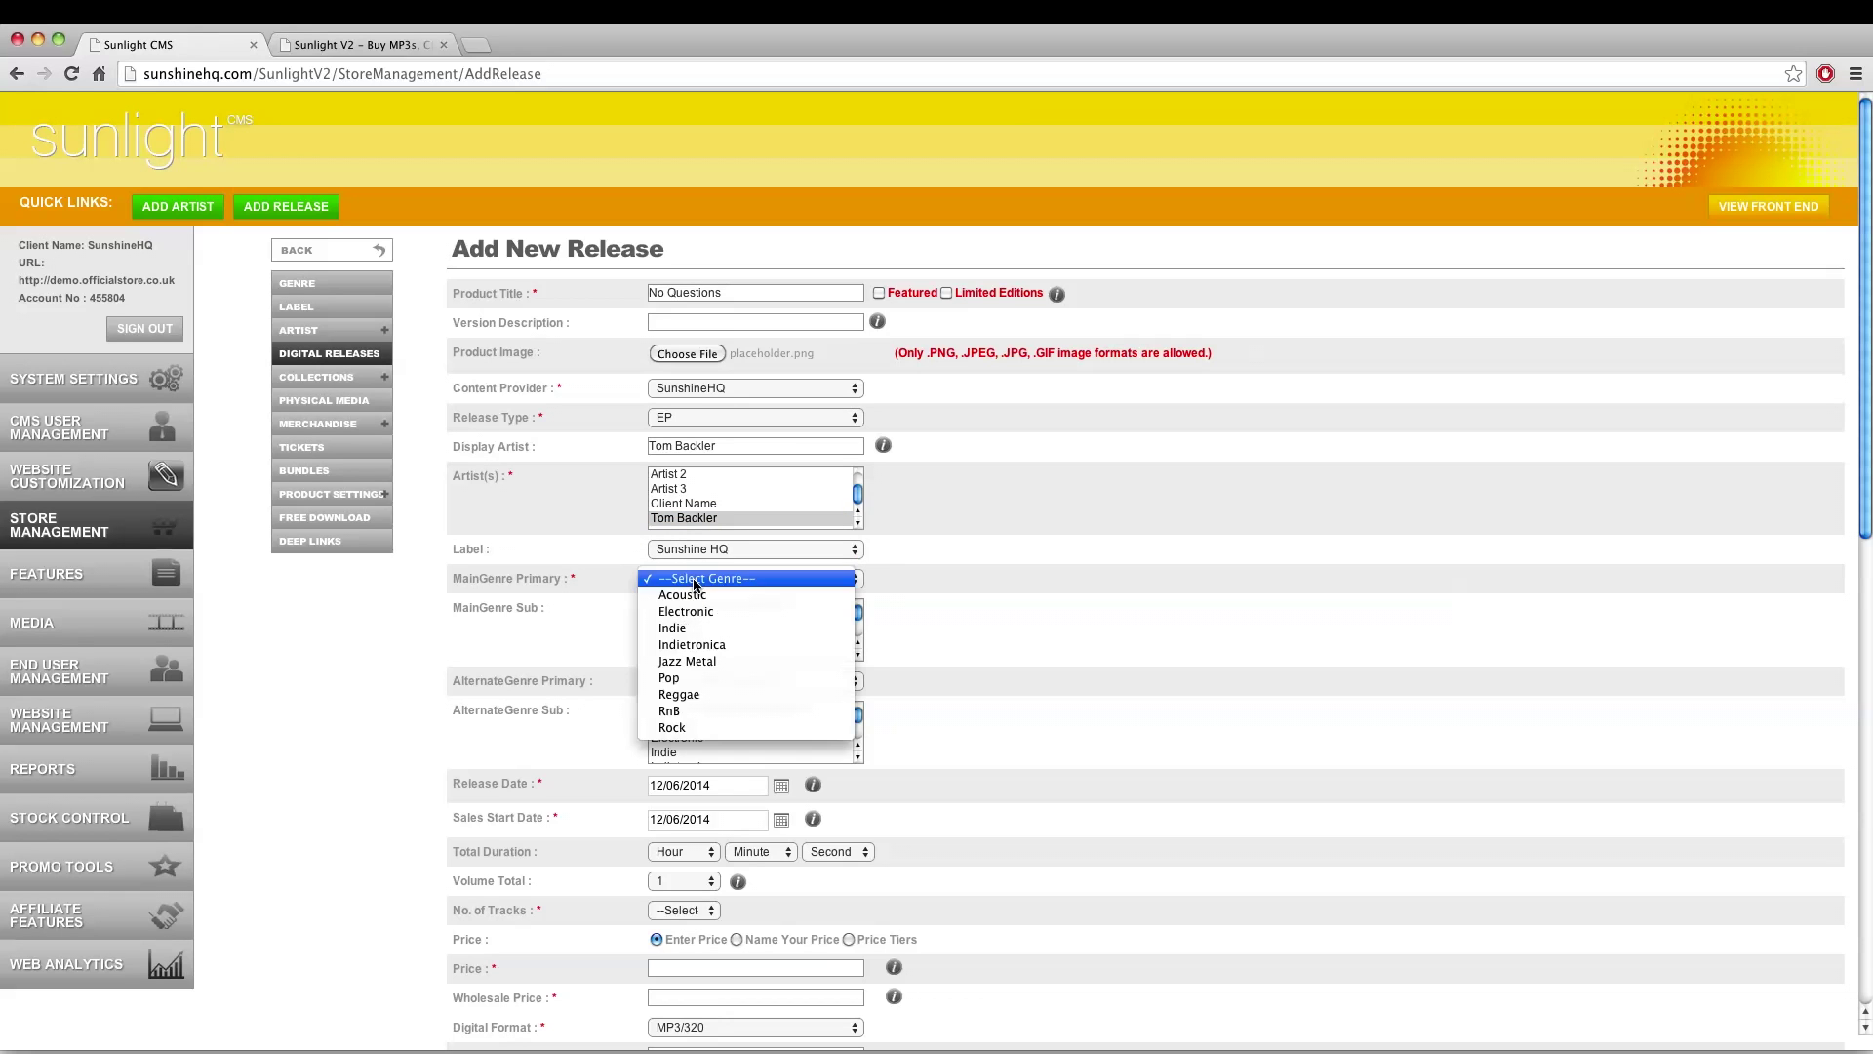
left_click(706, 660)
scroll(707, 634, "down", 1)
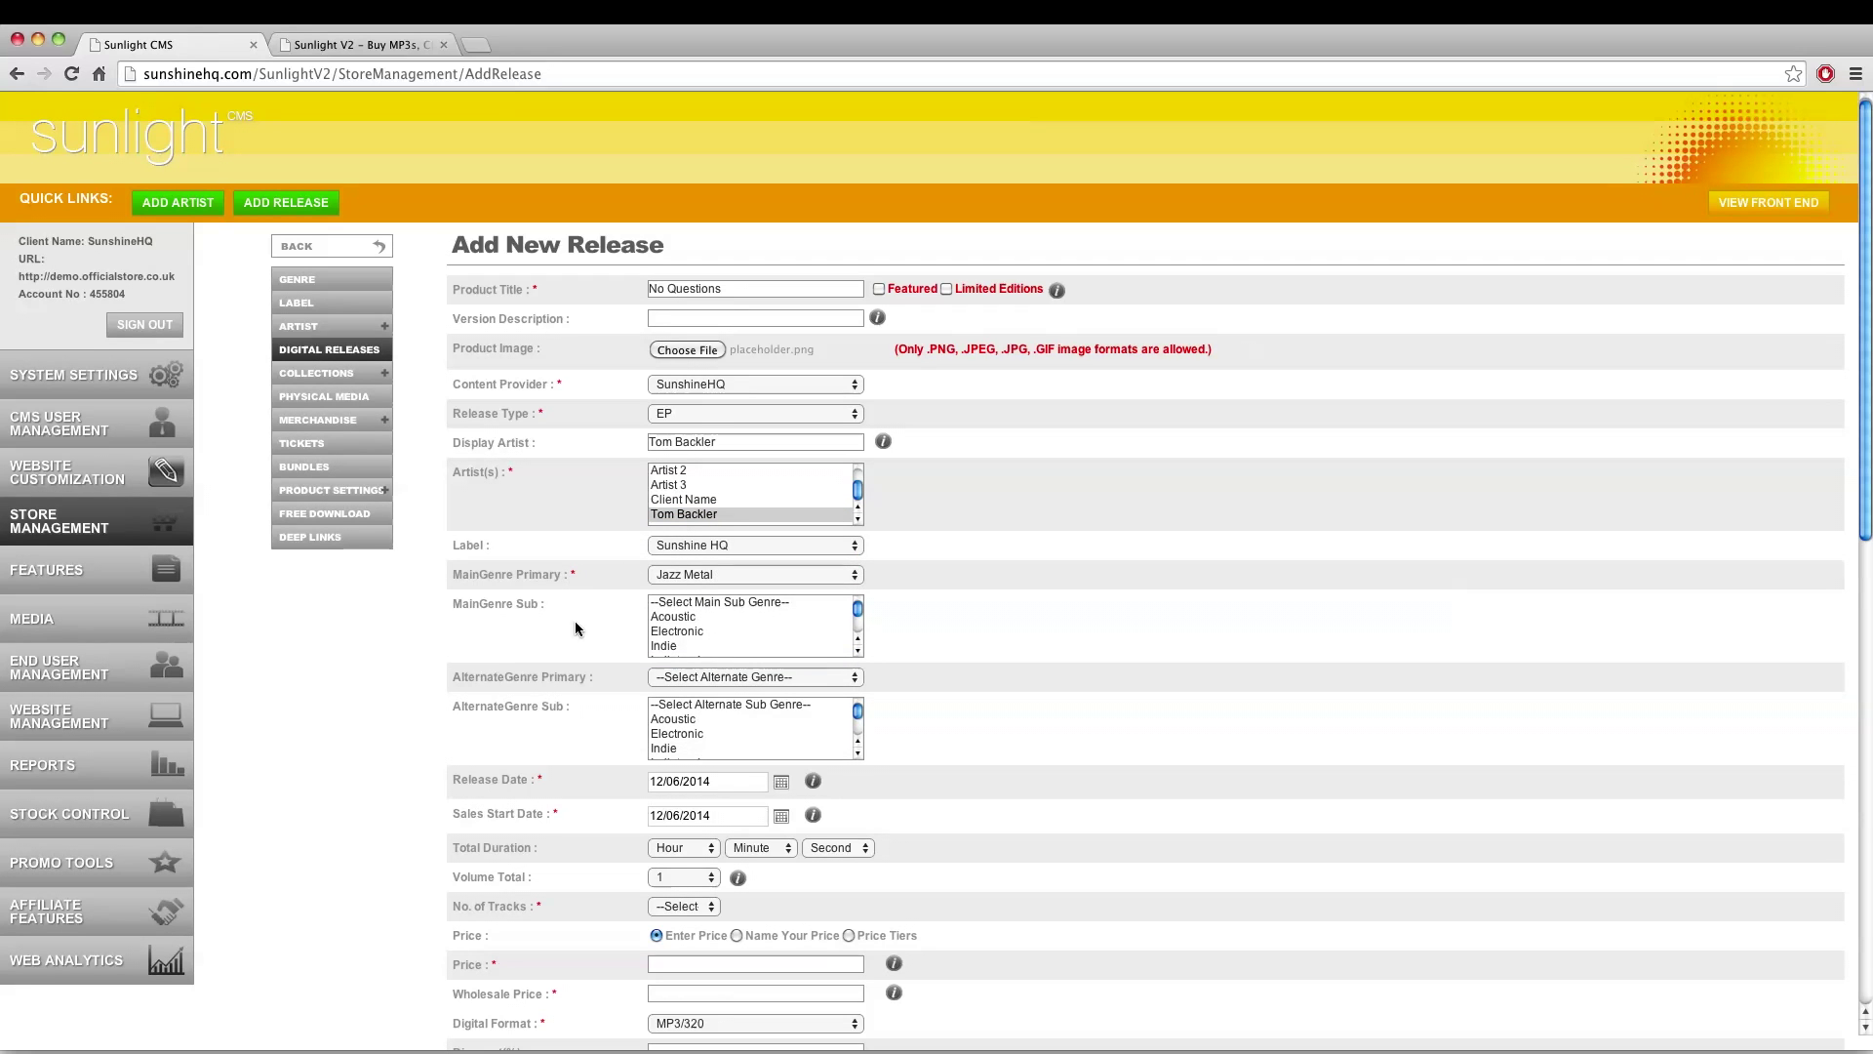
left_click(708, 632)
scroll(664, 654, "down", 1)
Set the release's primary alternate genre to Reggae and its alternate sub-genre to RnB
left_click(700, 664)
left_click(702, 783)
scroll(693, 724, "down", 2)
left_click(693, 724)
left_click(683, 746)
left_click(530, 703)
scroll(531, 698, "down", 2)
scroll(605, 702, "down", 2)
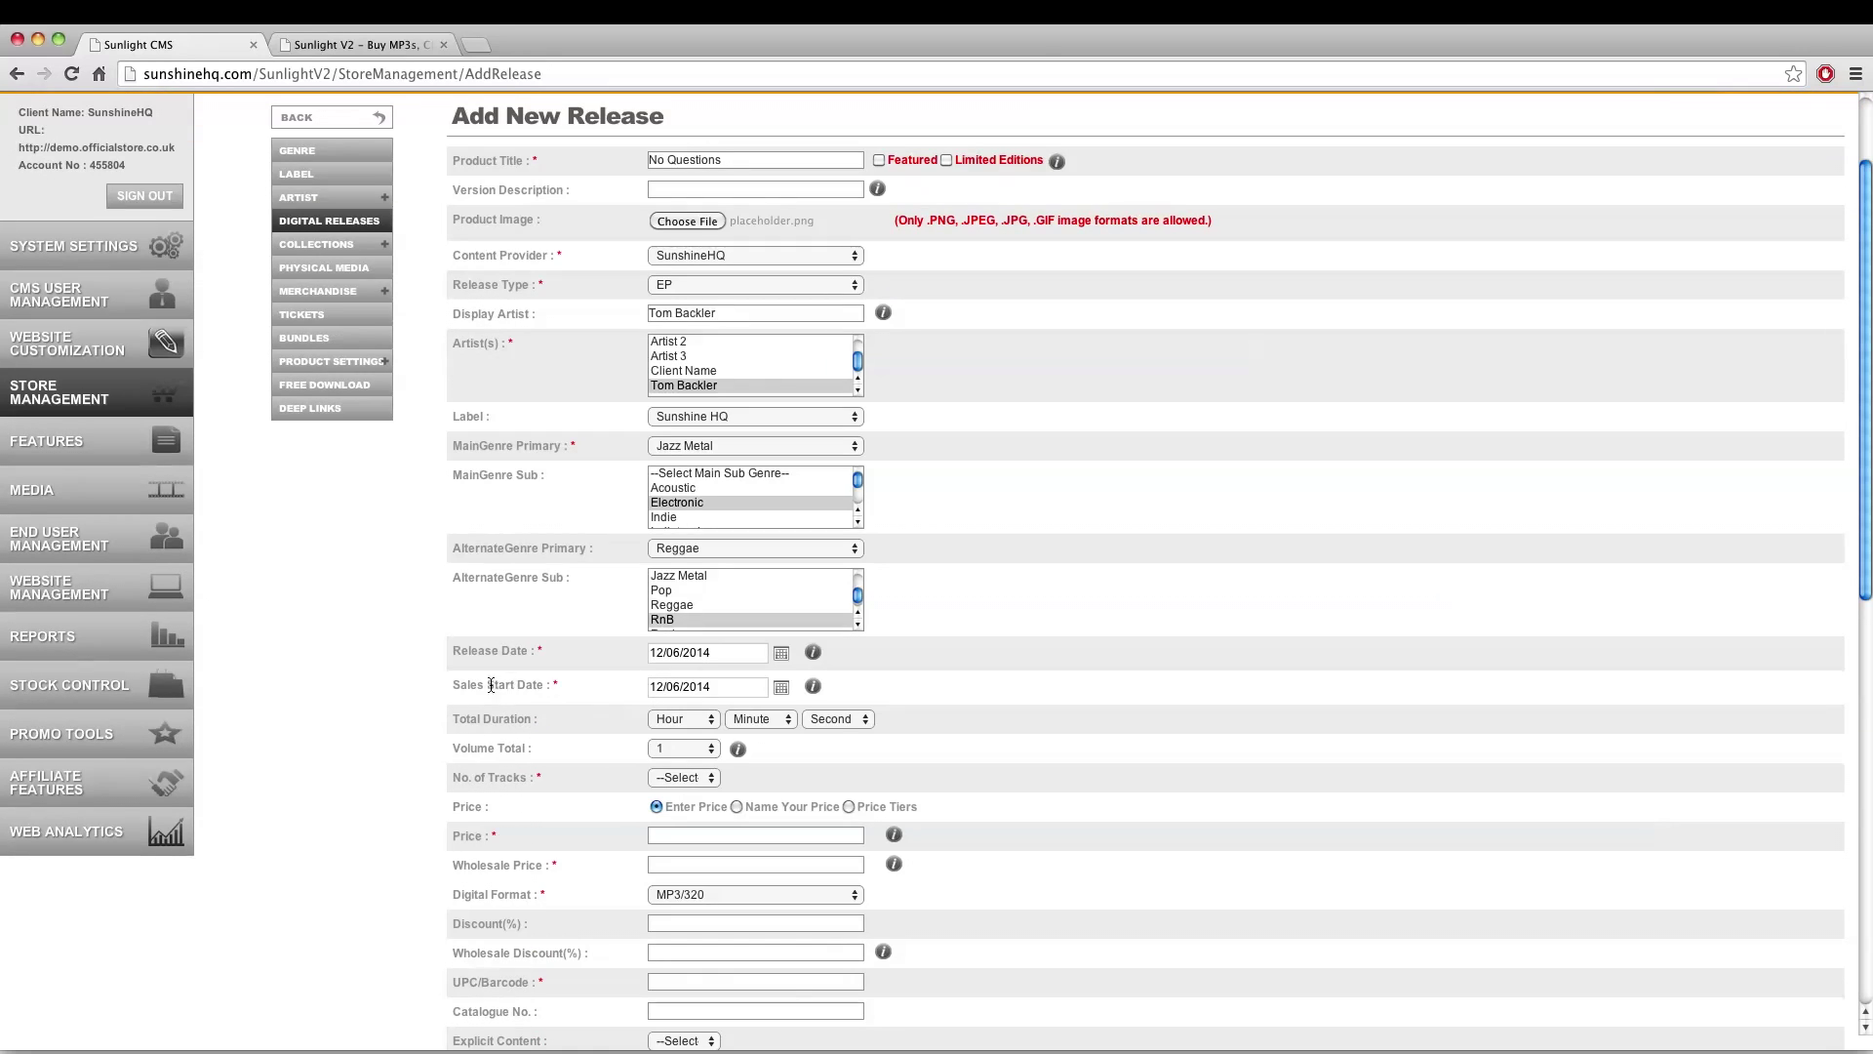
Set the release date to 19/06/2014
left_click_drag(457, 684, 556, 687)
left_click_drag(452, 651, 534, 656)
triple_click(467, 685)
left_click(482, 683)
left_click(779, 653)
left_click(796, 784)
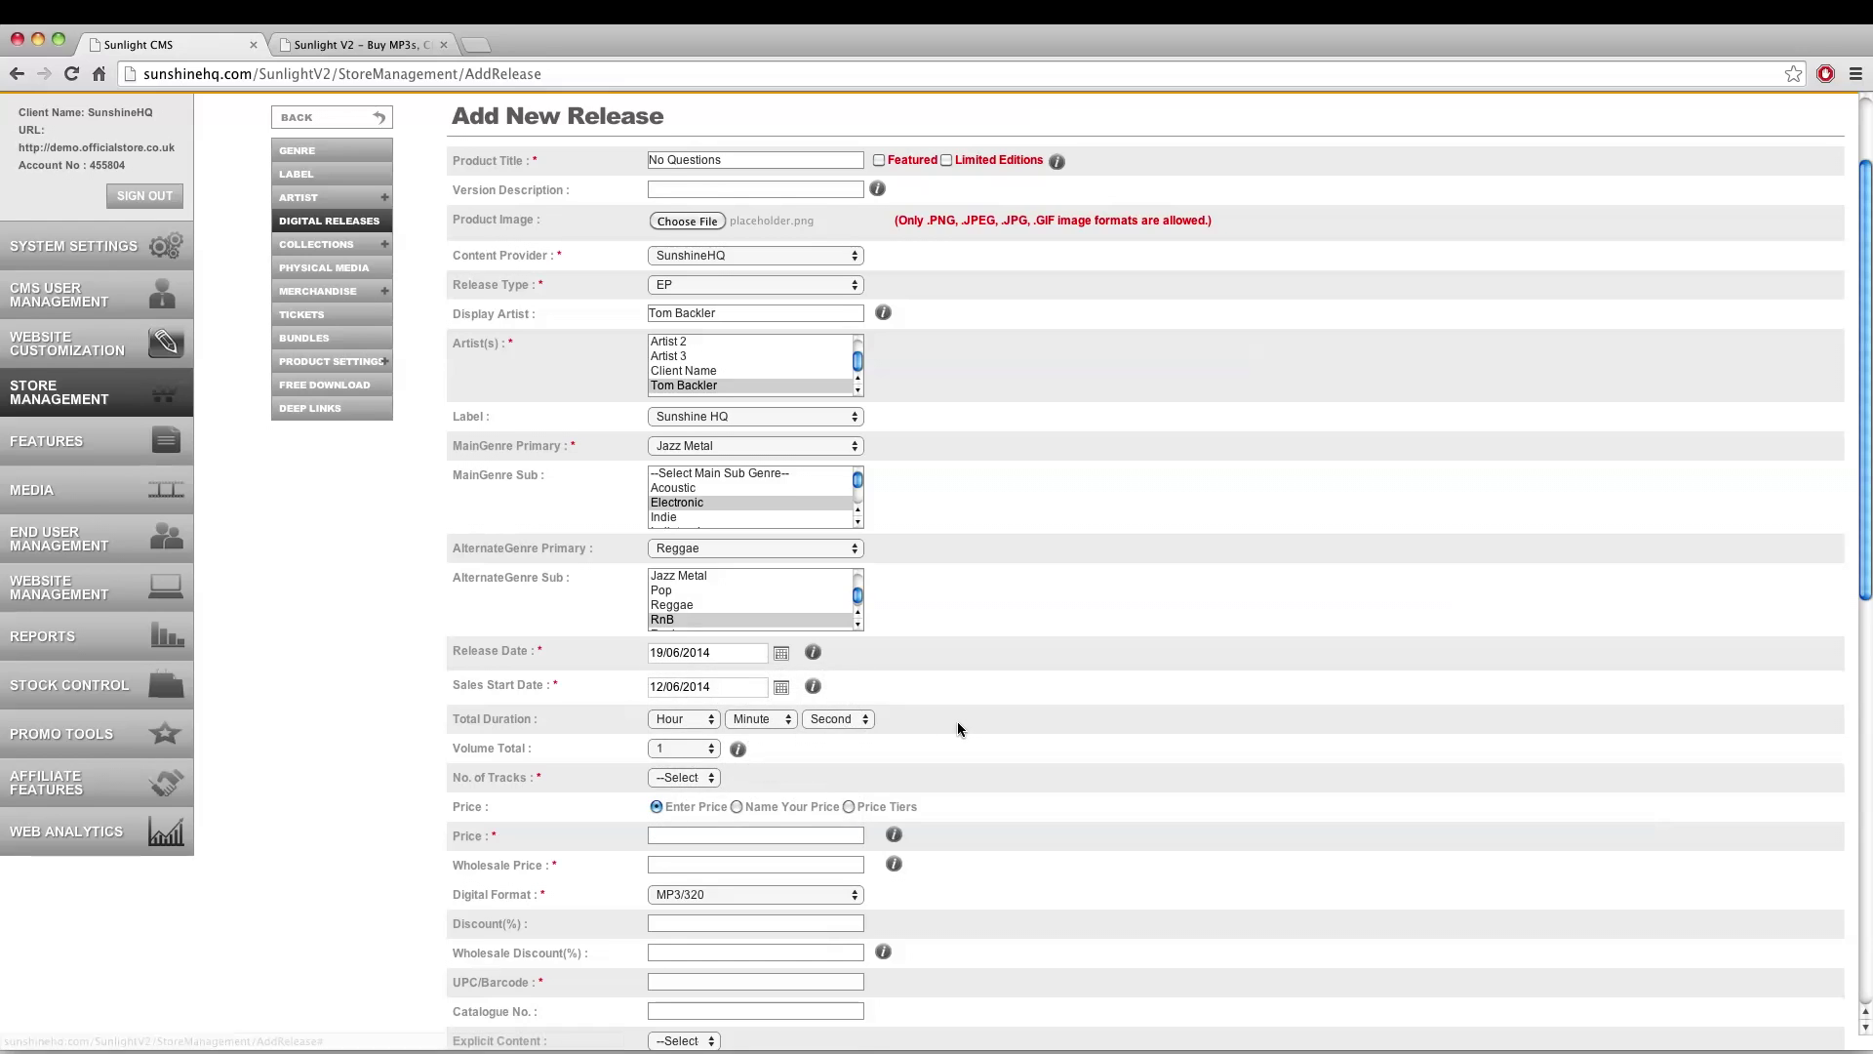
Set the release's number of tracks to 6
scroll(957, 722, "down", 1)
scroll(960, 723, "down", 1)
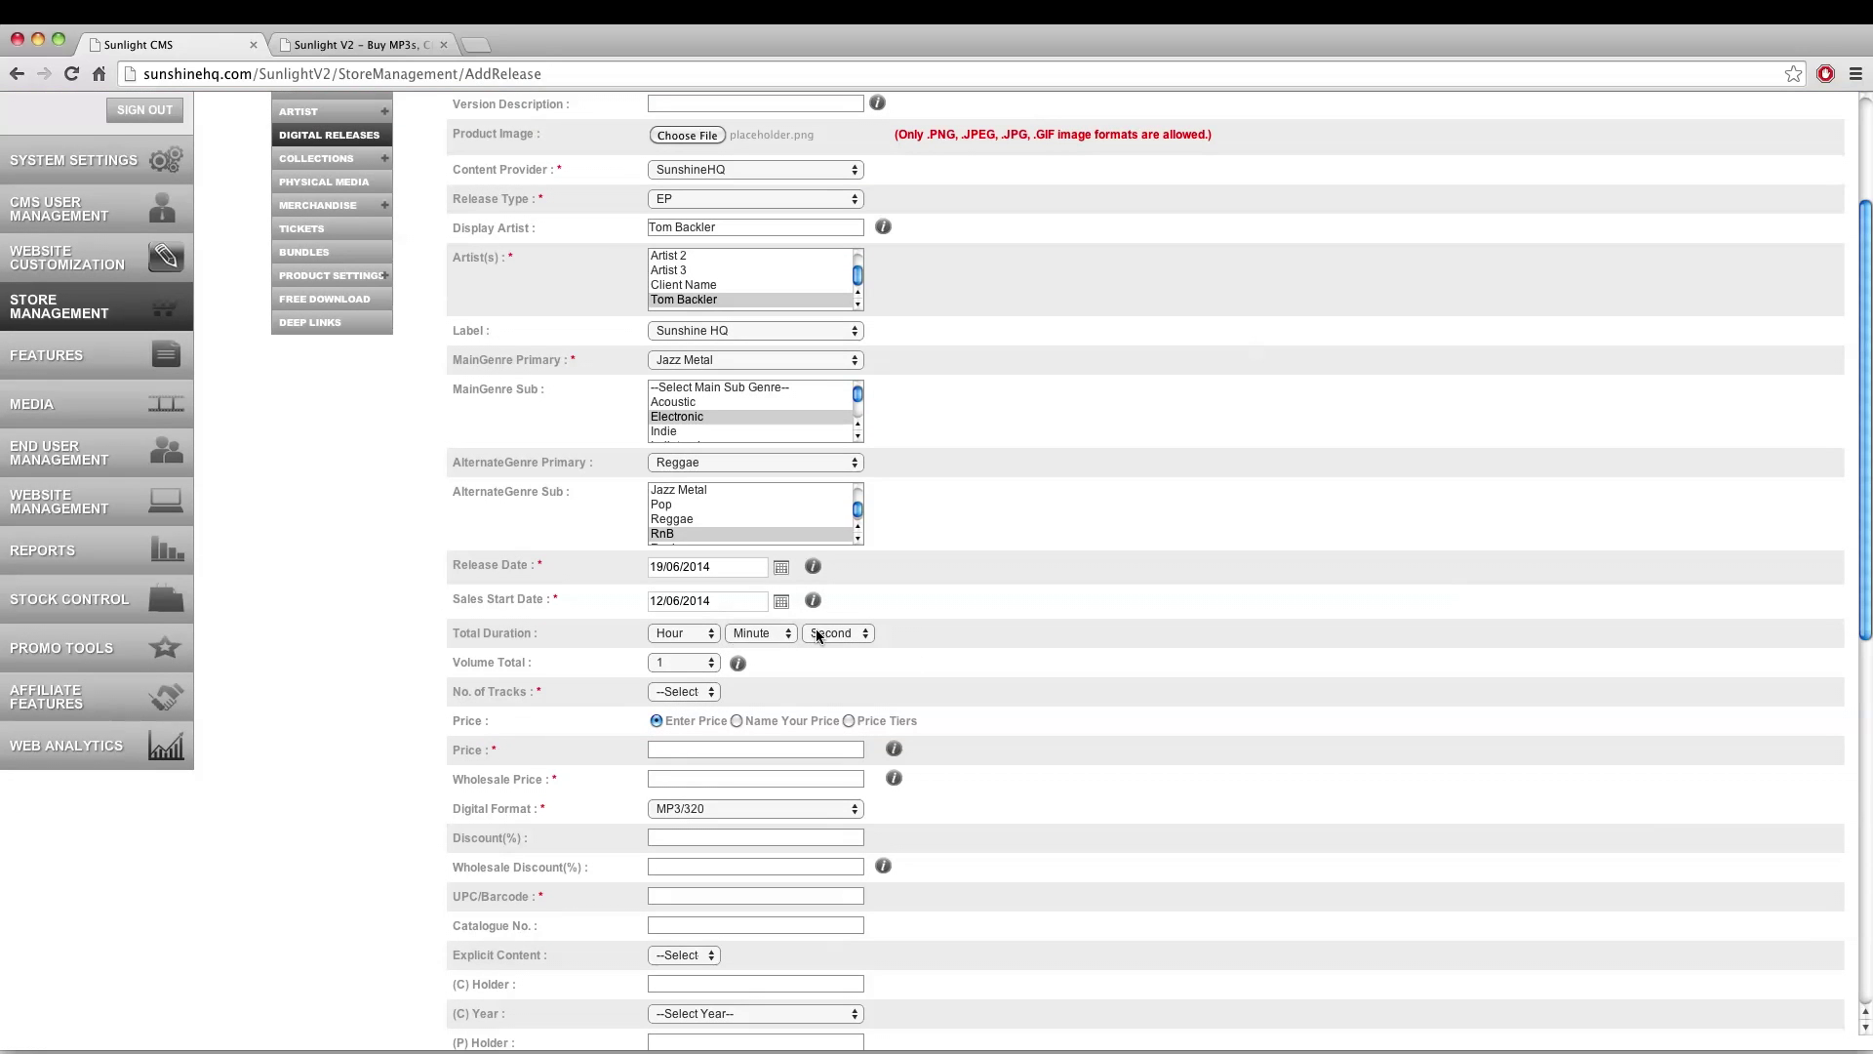
scroll(817, 632, "down", 3)
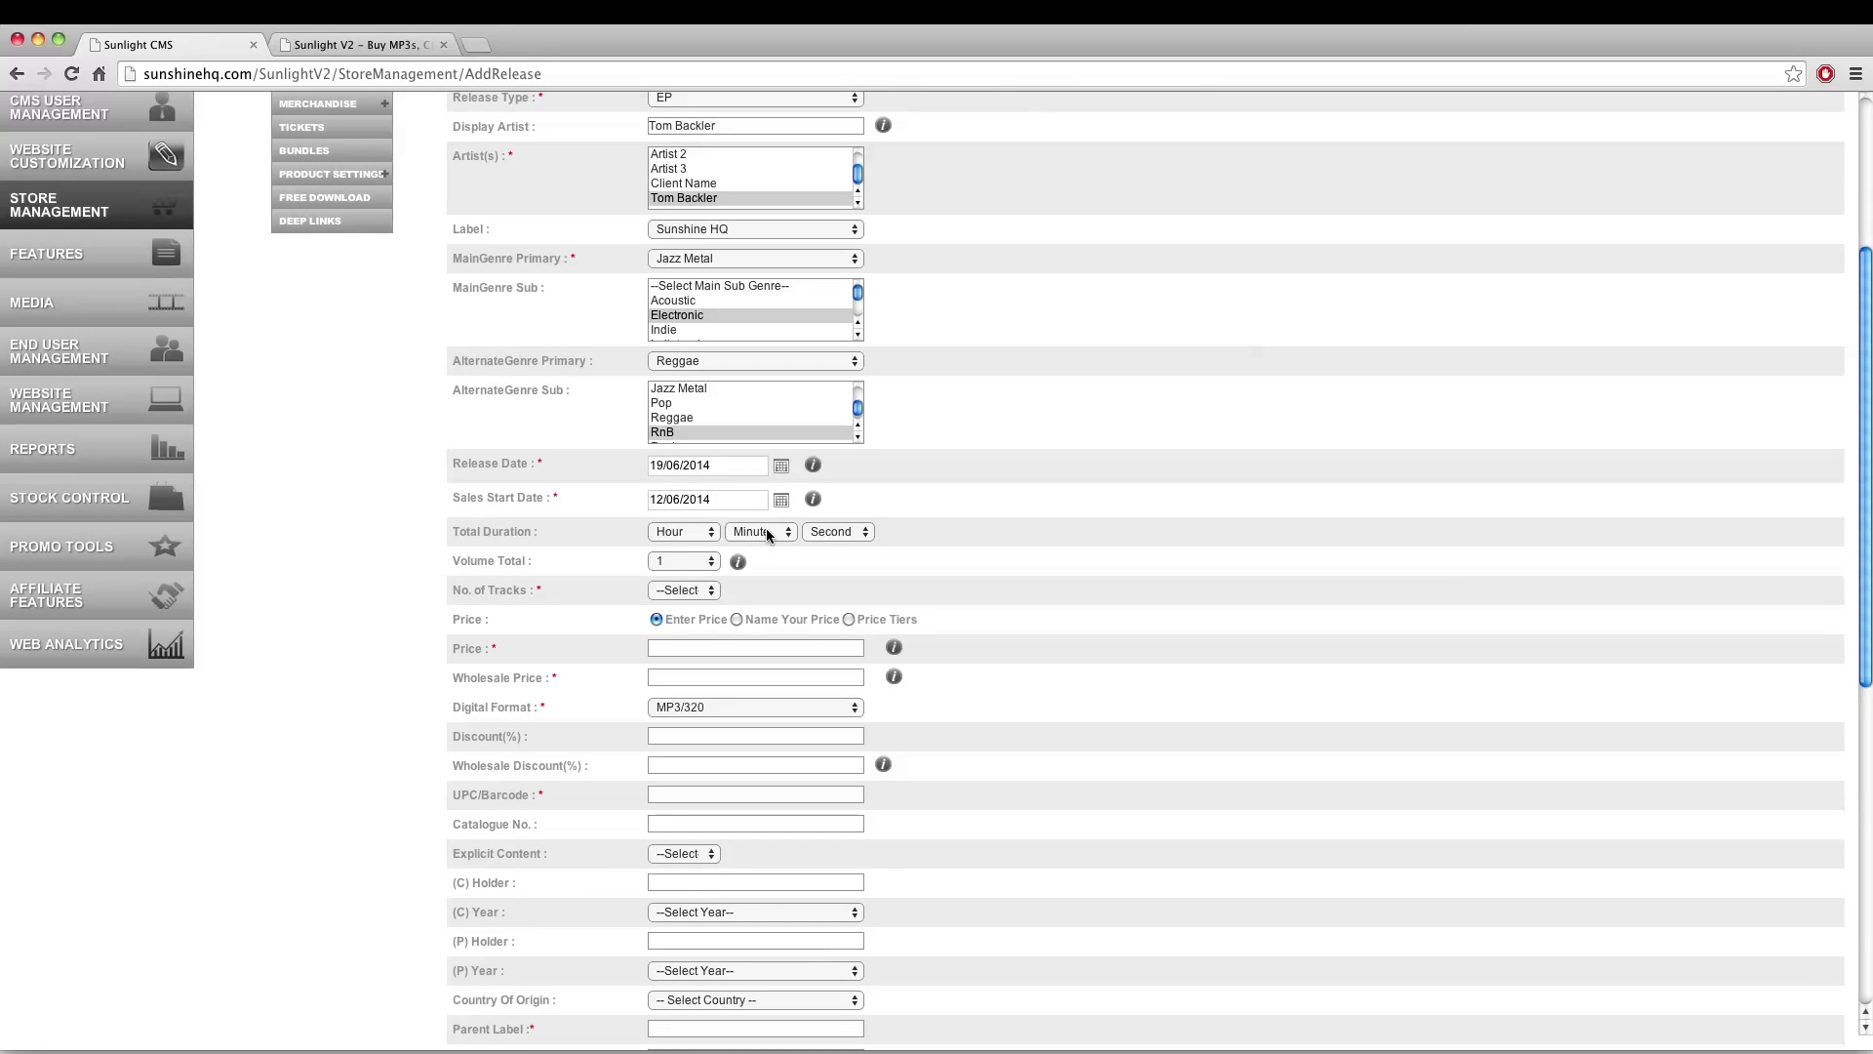
left_click(650, 566)
left_click(673, 560)
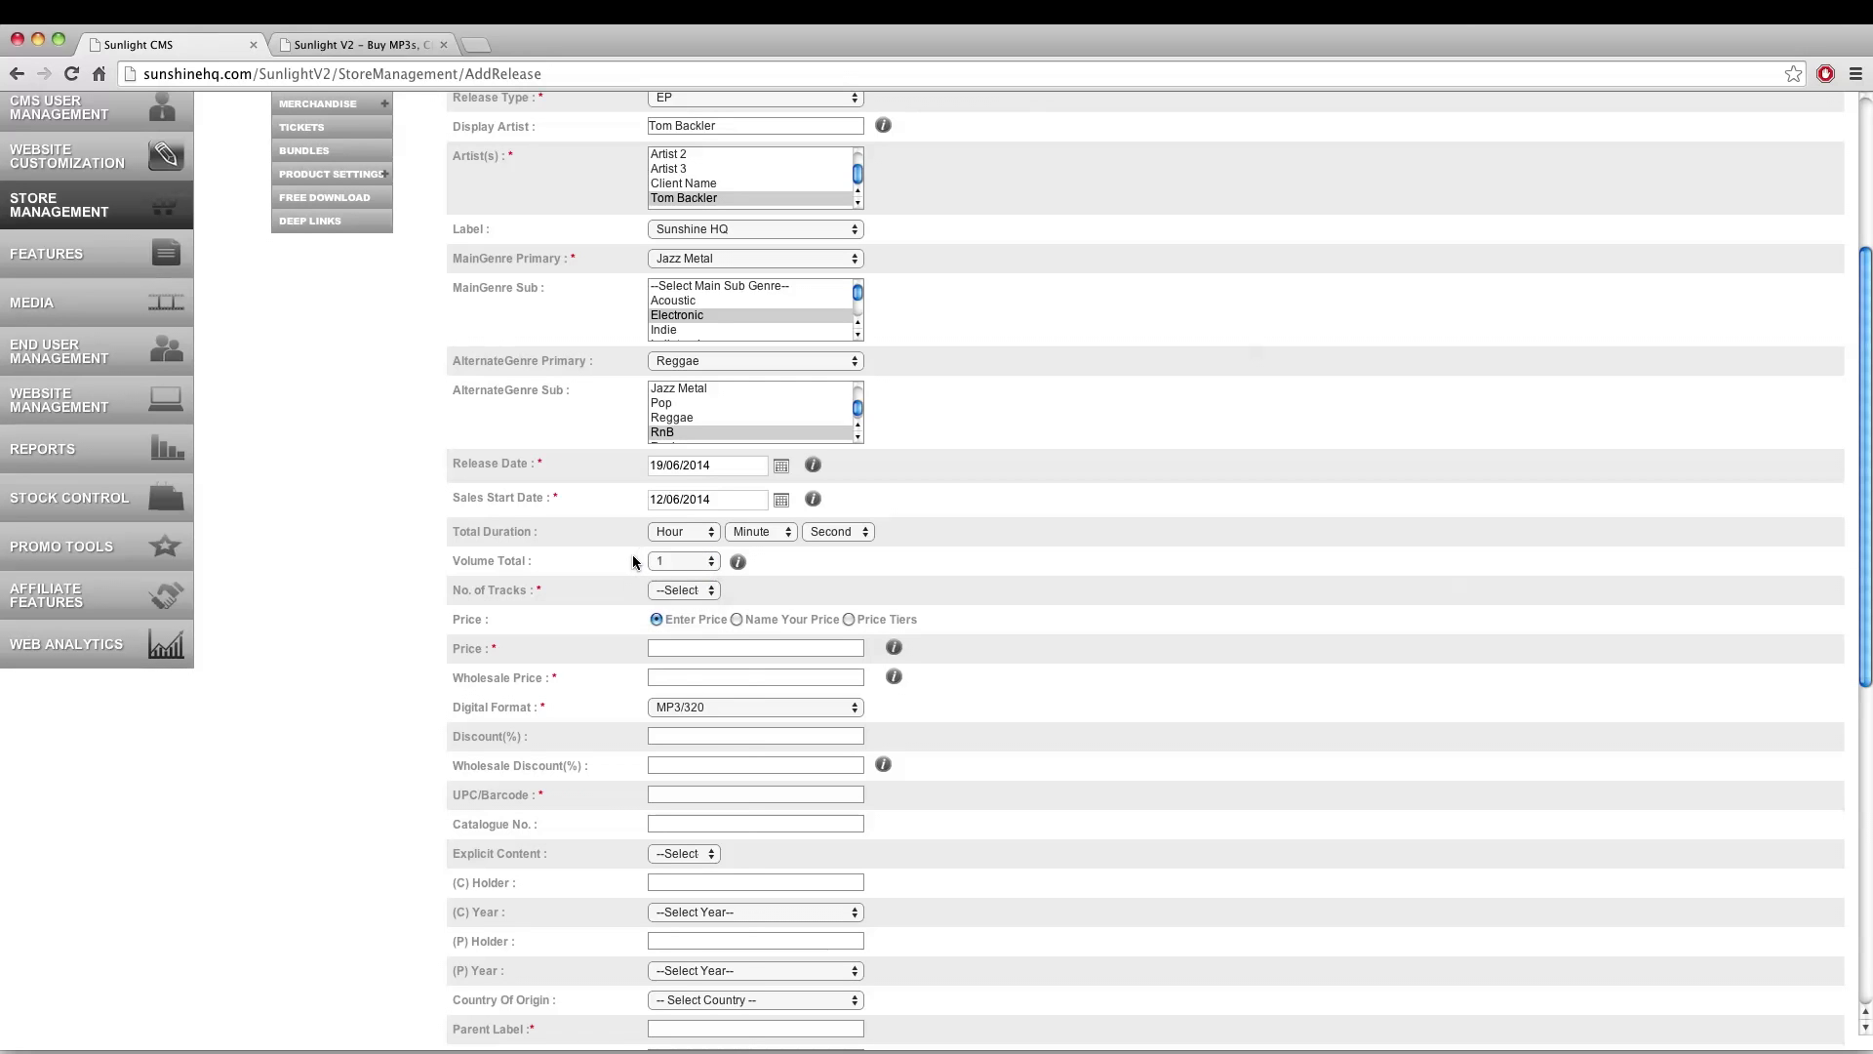
left_click(687, 590)
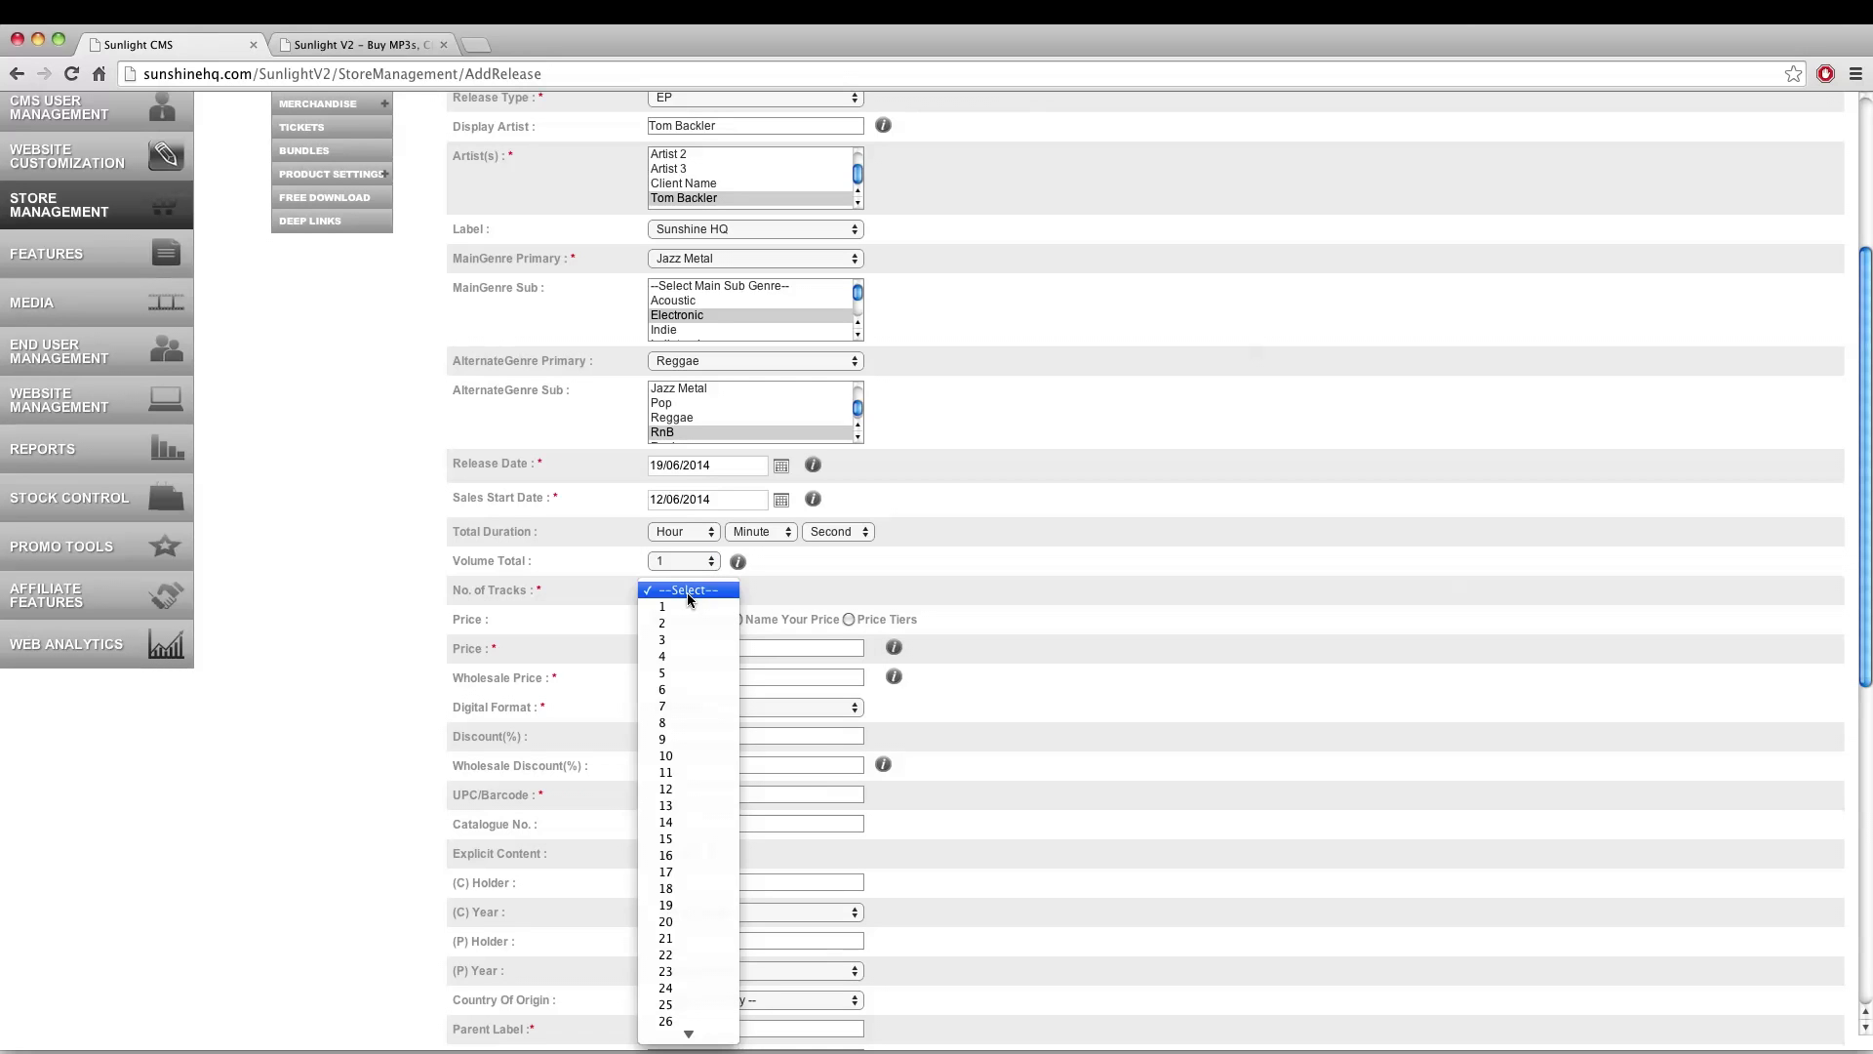
left_click(687, 690)
scroll(683, 585, "down", 5)
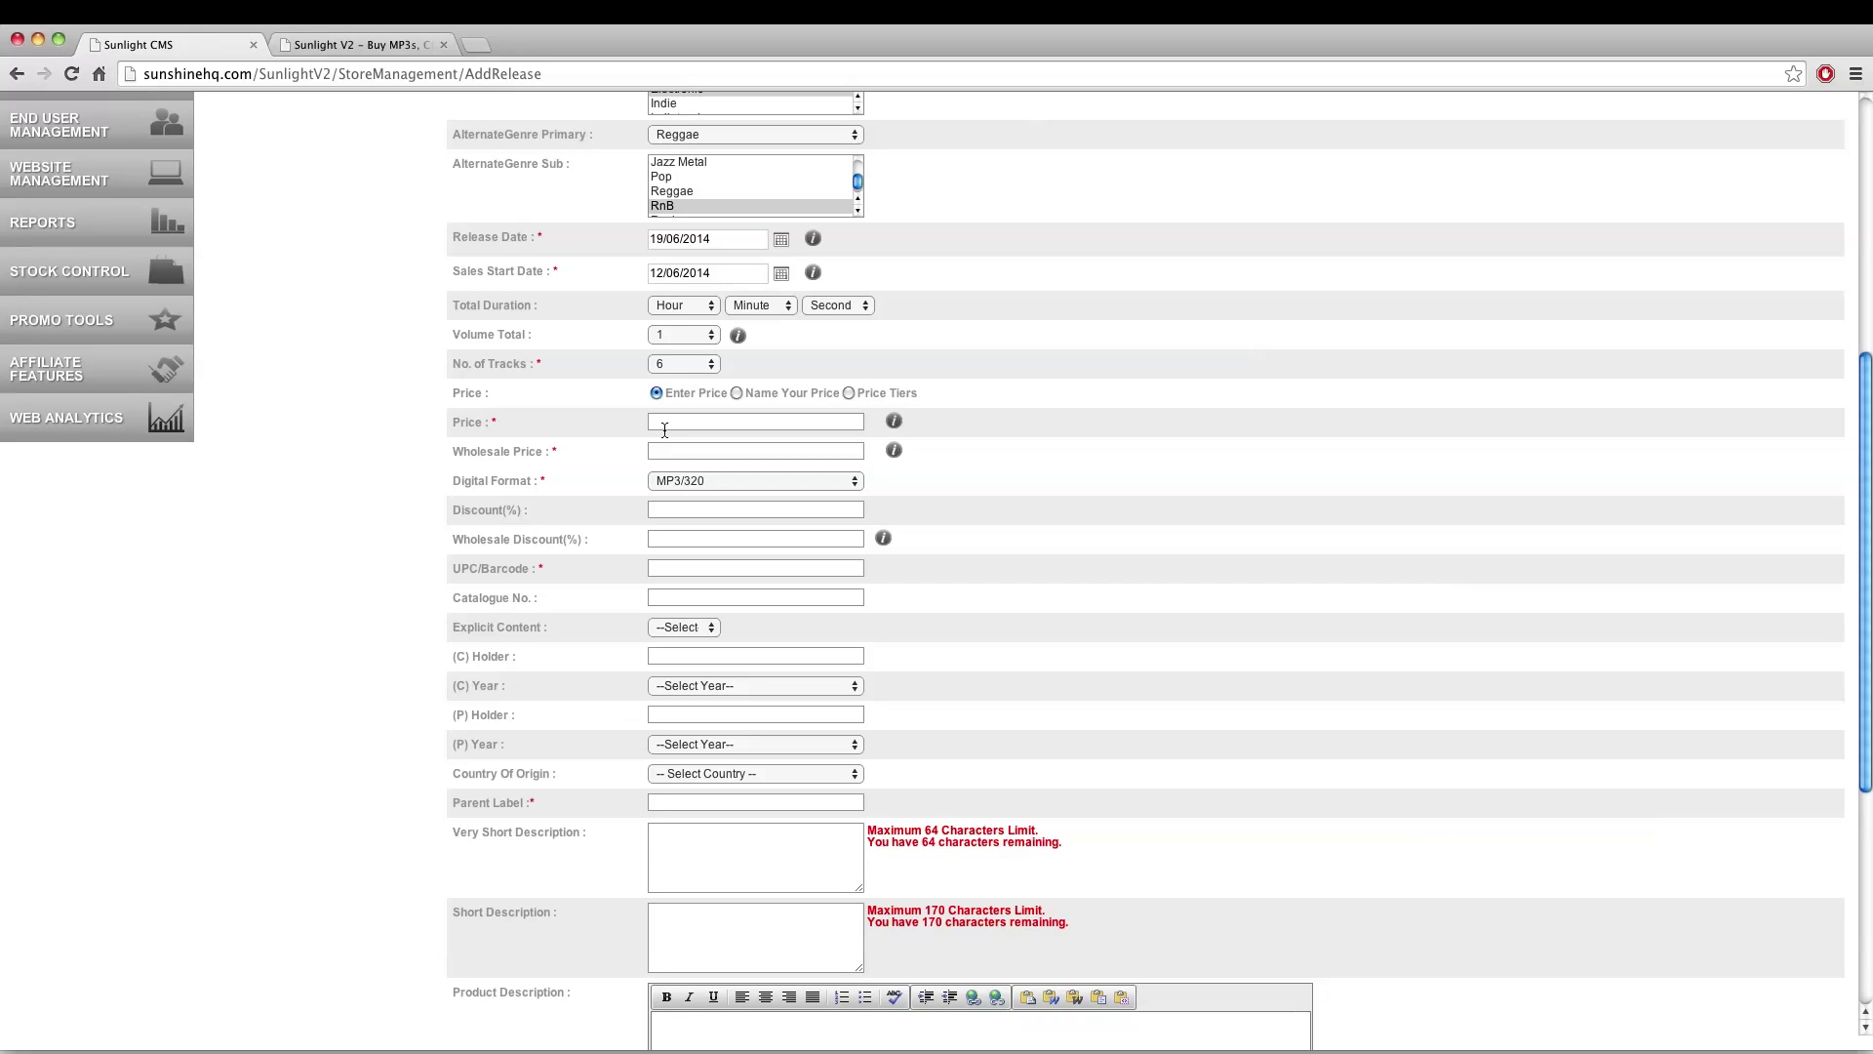
left_click(736, 393)
type("10.00")
left_click(848, 392)
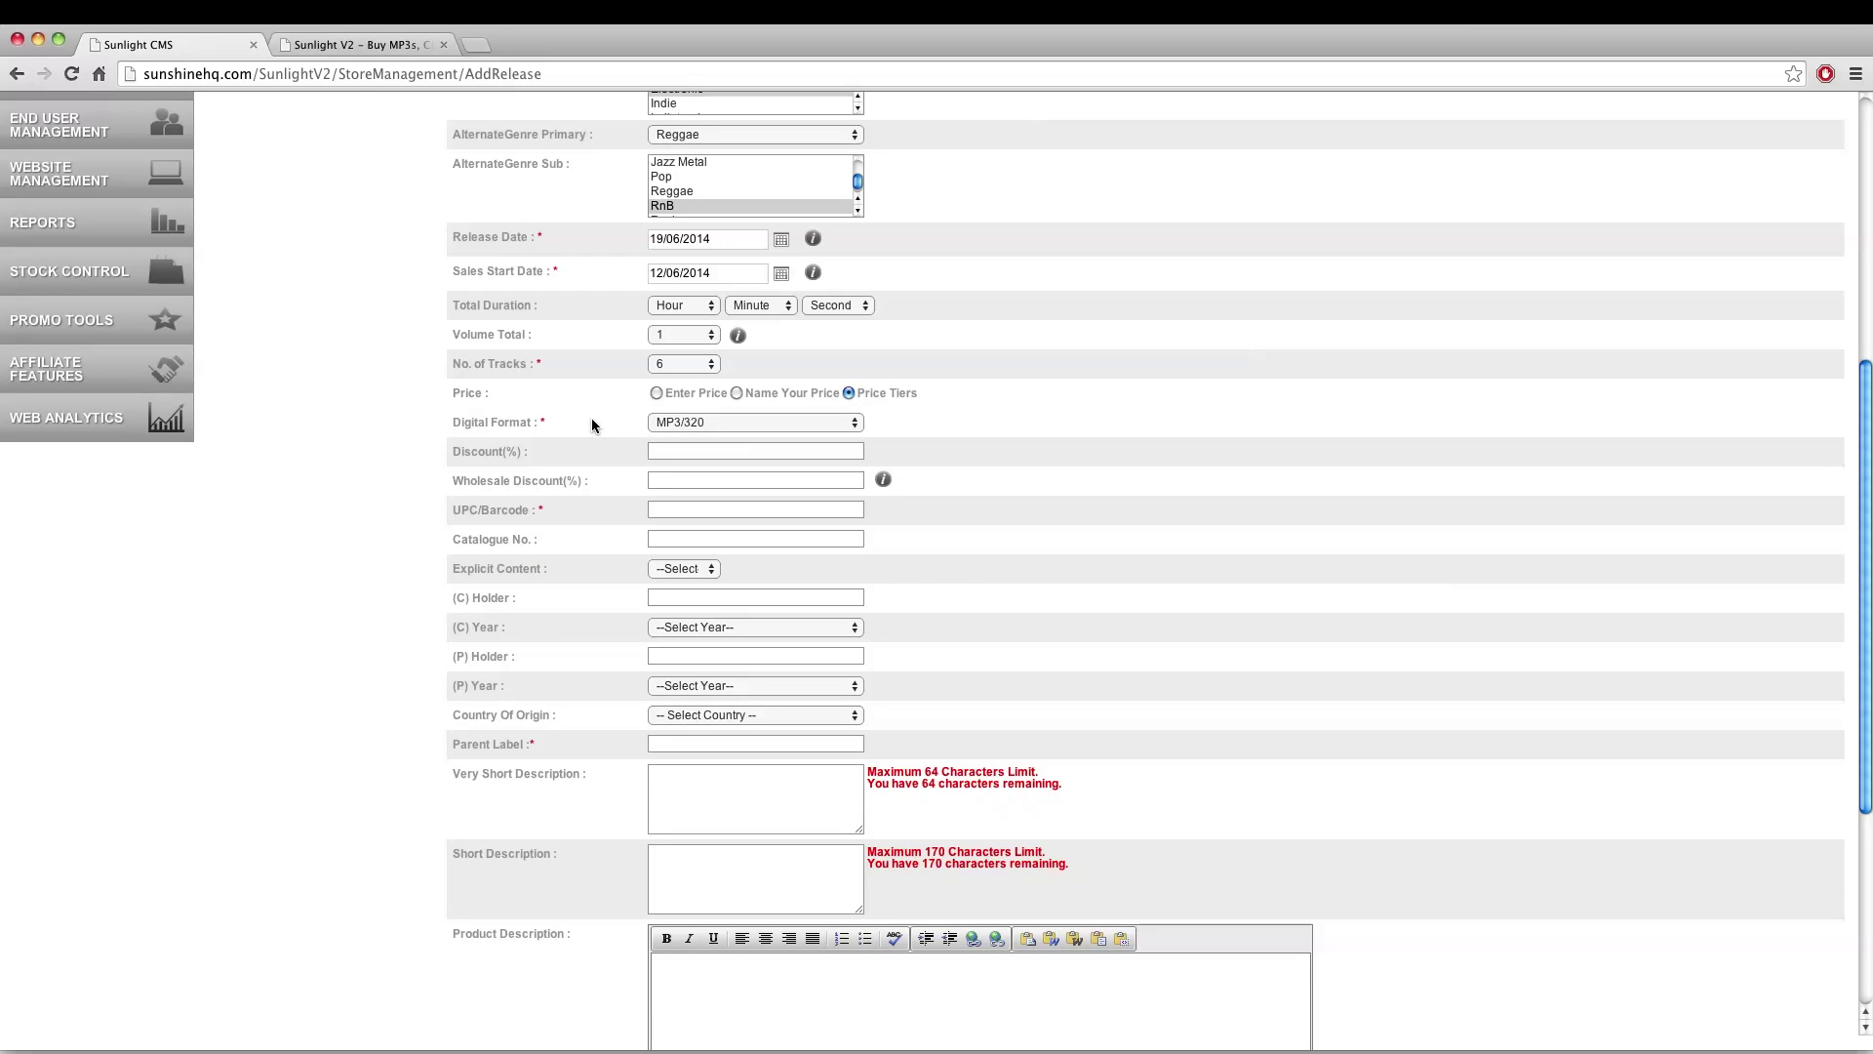
Use a fixed entered price of 6.99 for the release with a wholesale price of 0.00
left_click(656, 392)
left_click_drag(726, 421, 621, 419)
type("6.99")
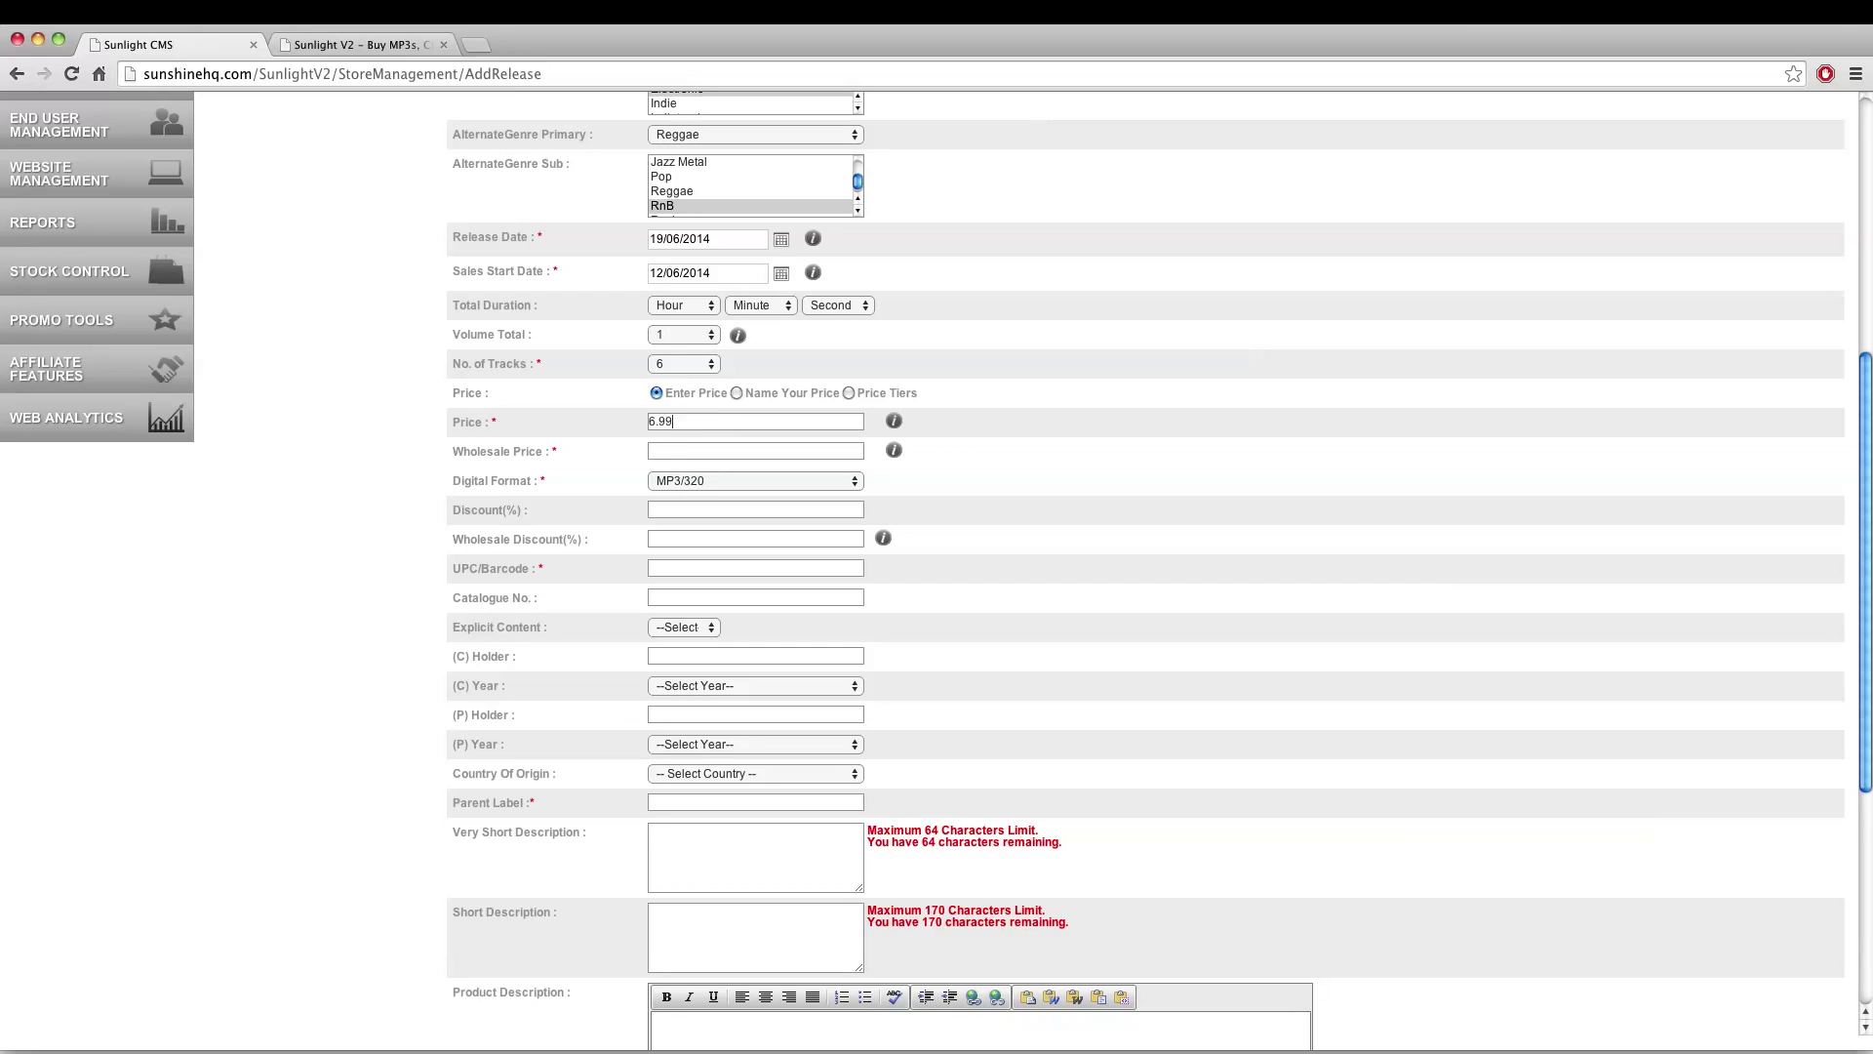
double_click(476, 452)
triple_click(516, 452)
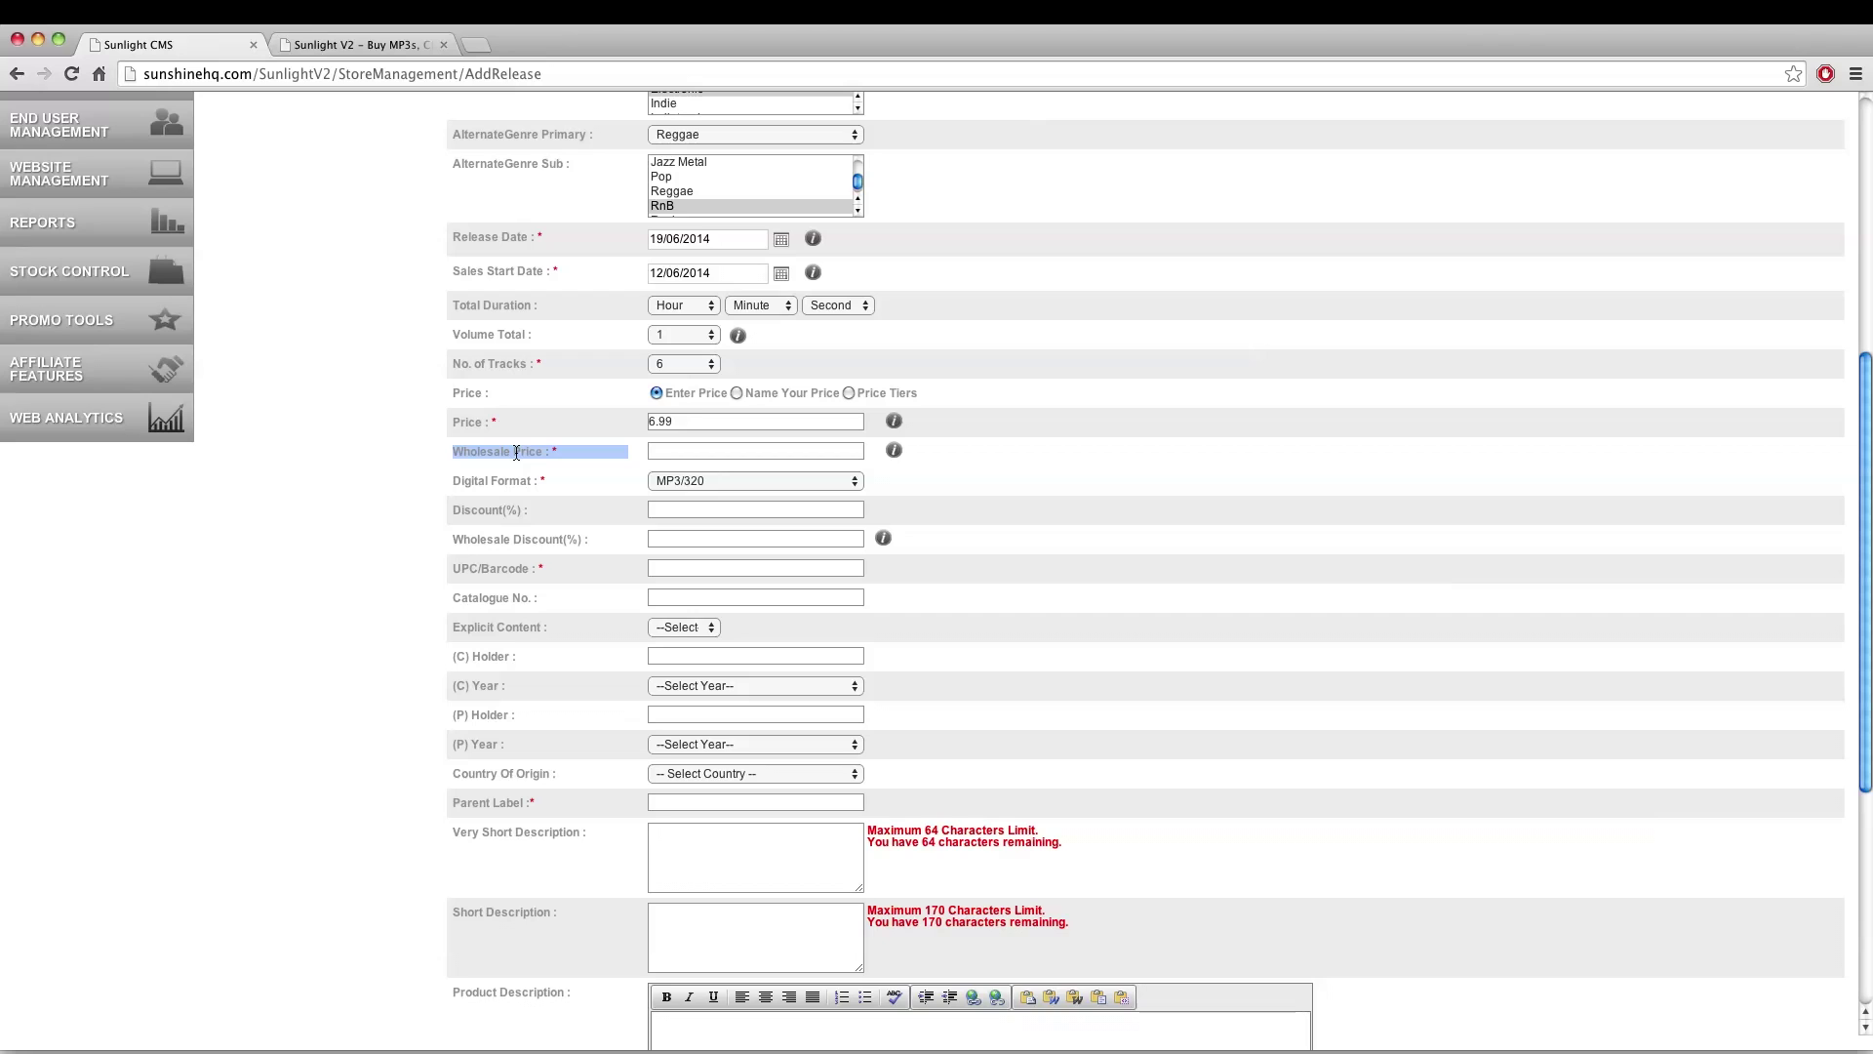
left_click(516, 453)
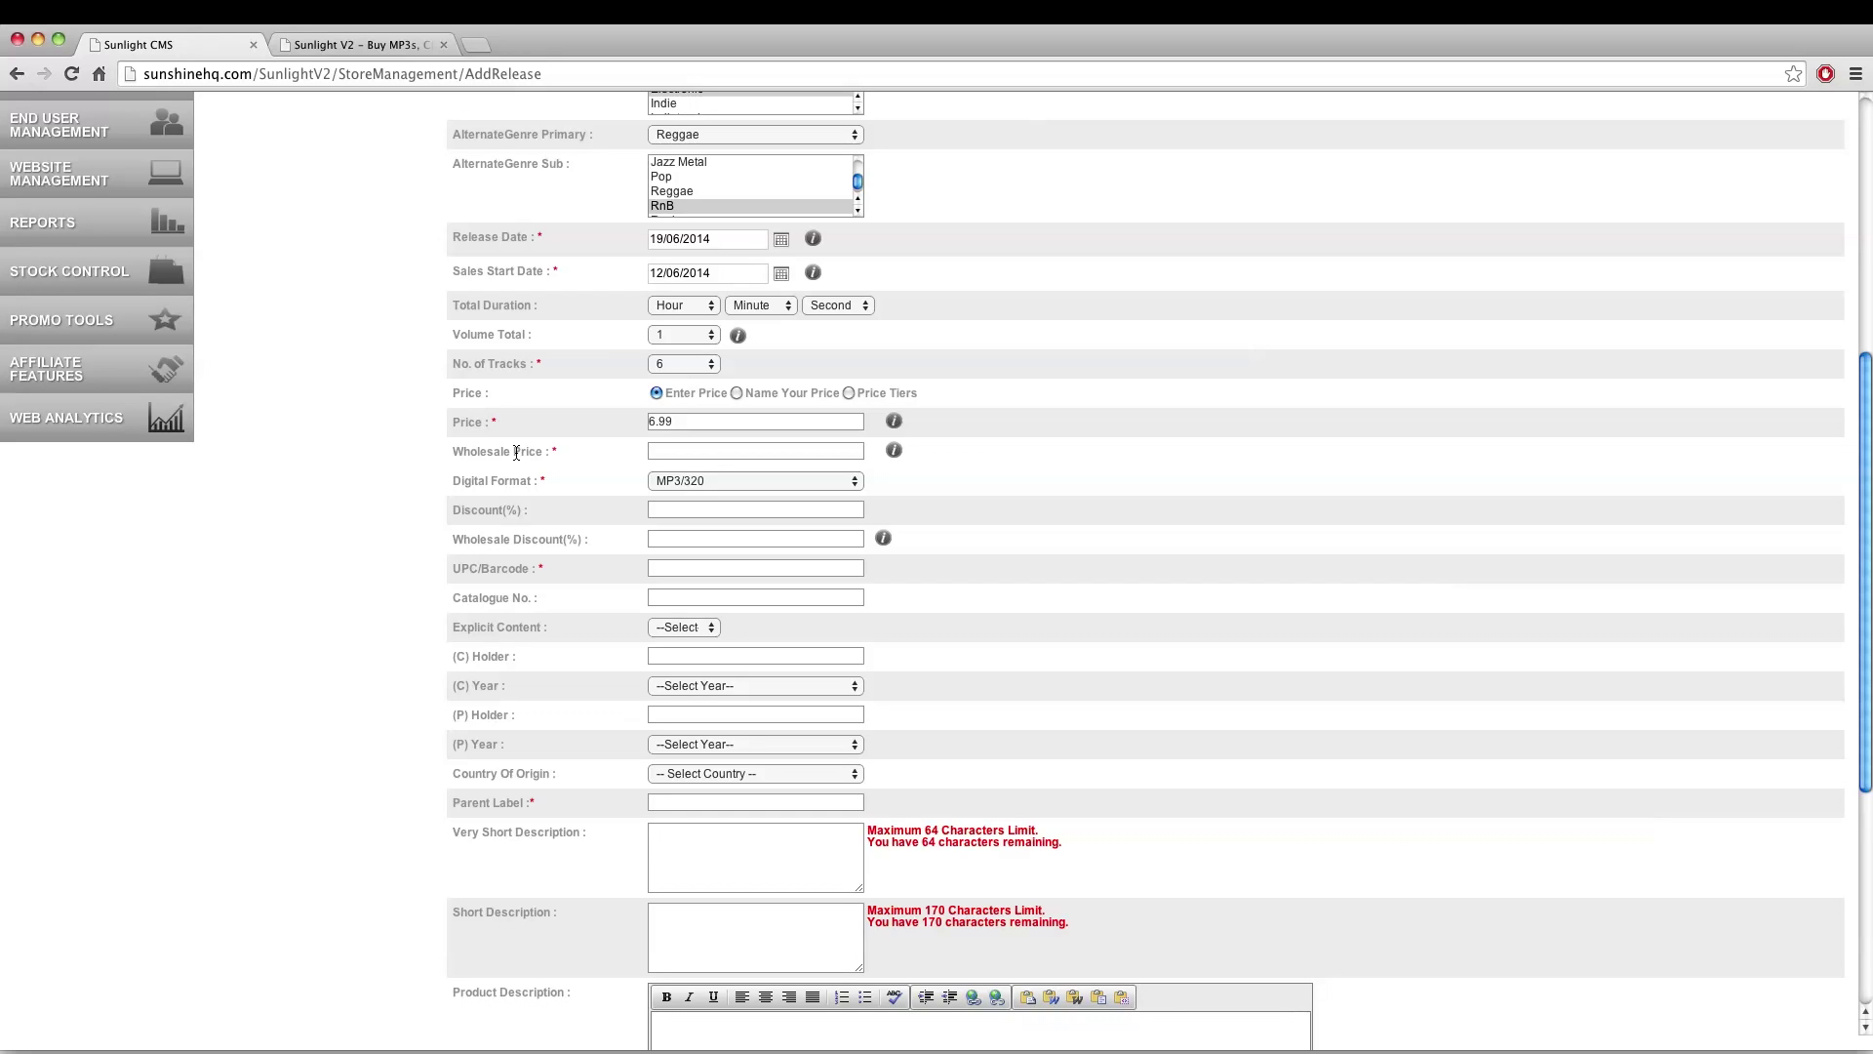
double_click(461, 425)
double_click(482, 451)
left_click(716, 450)
type("0.00")
scroll(604, 507, "down", 1)
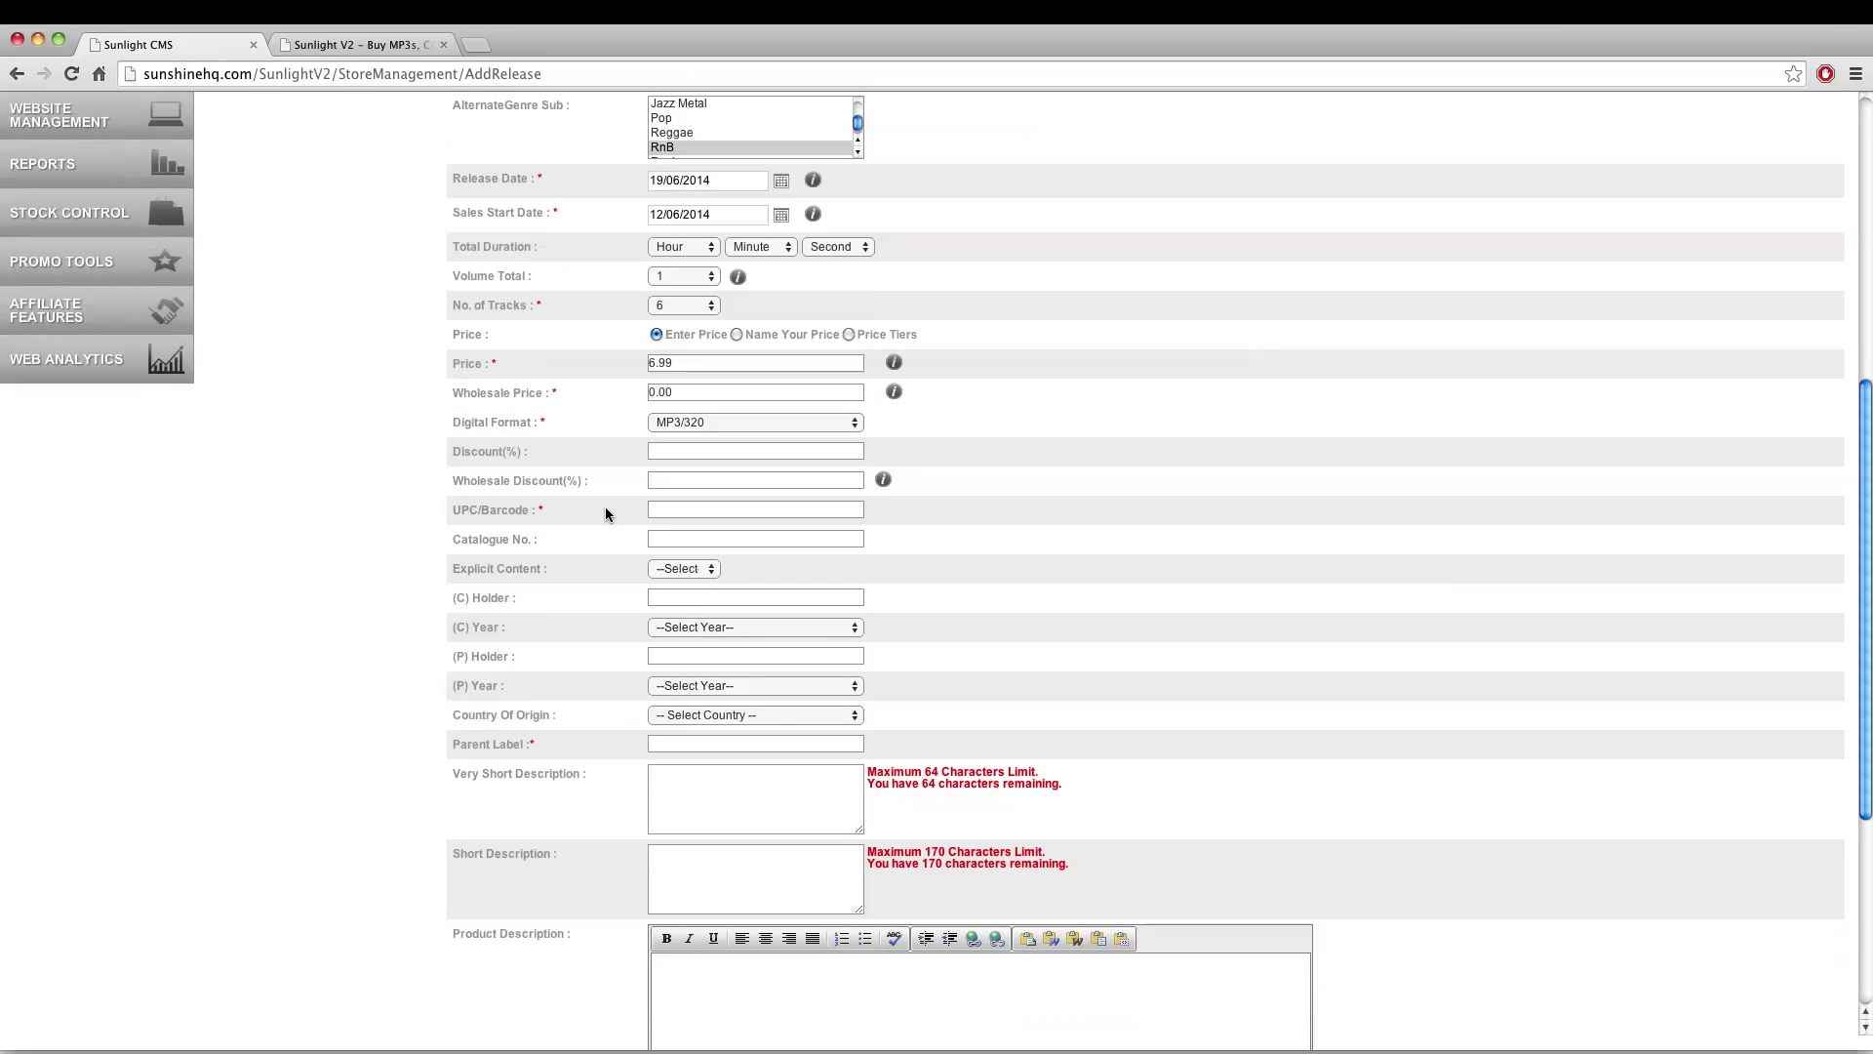
left_click(709, 425)
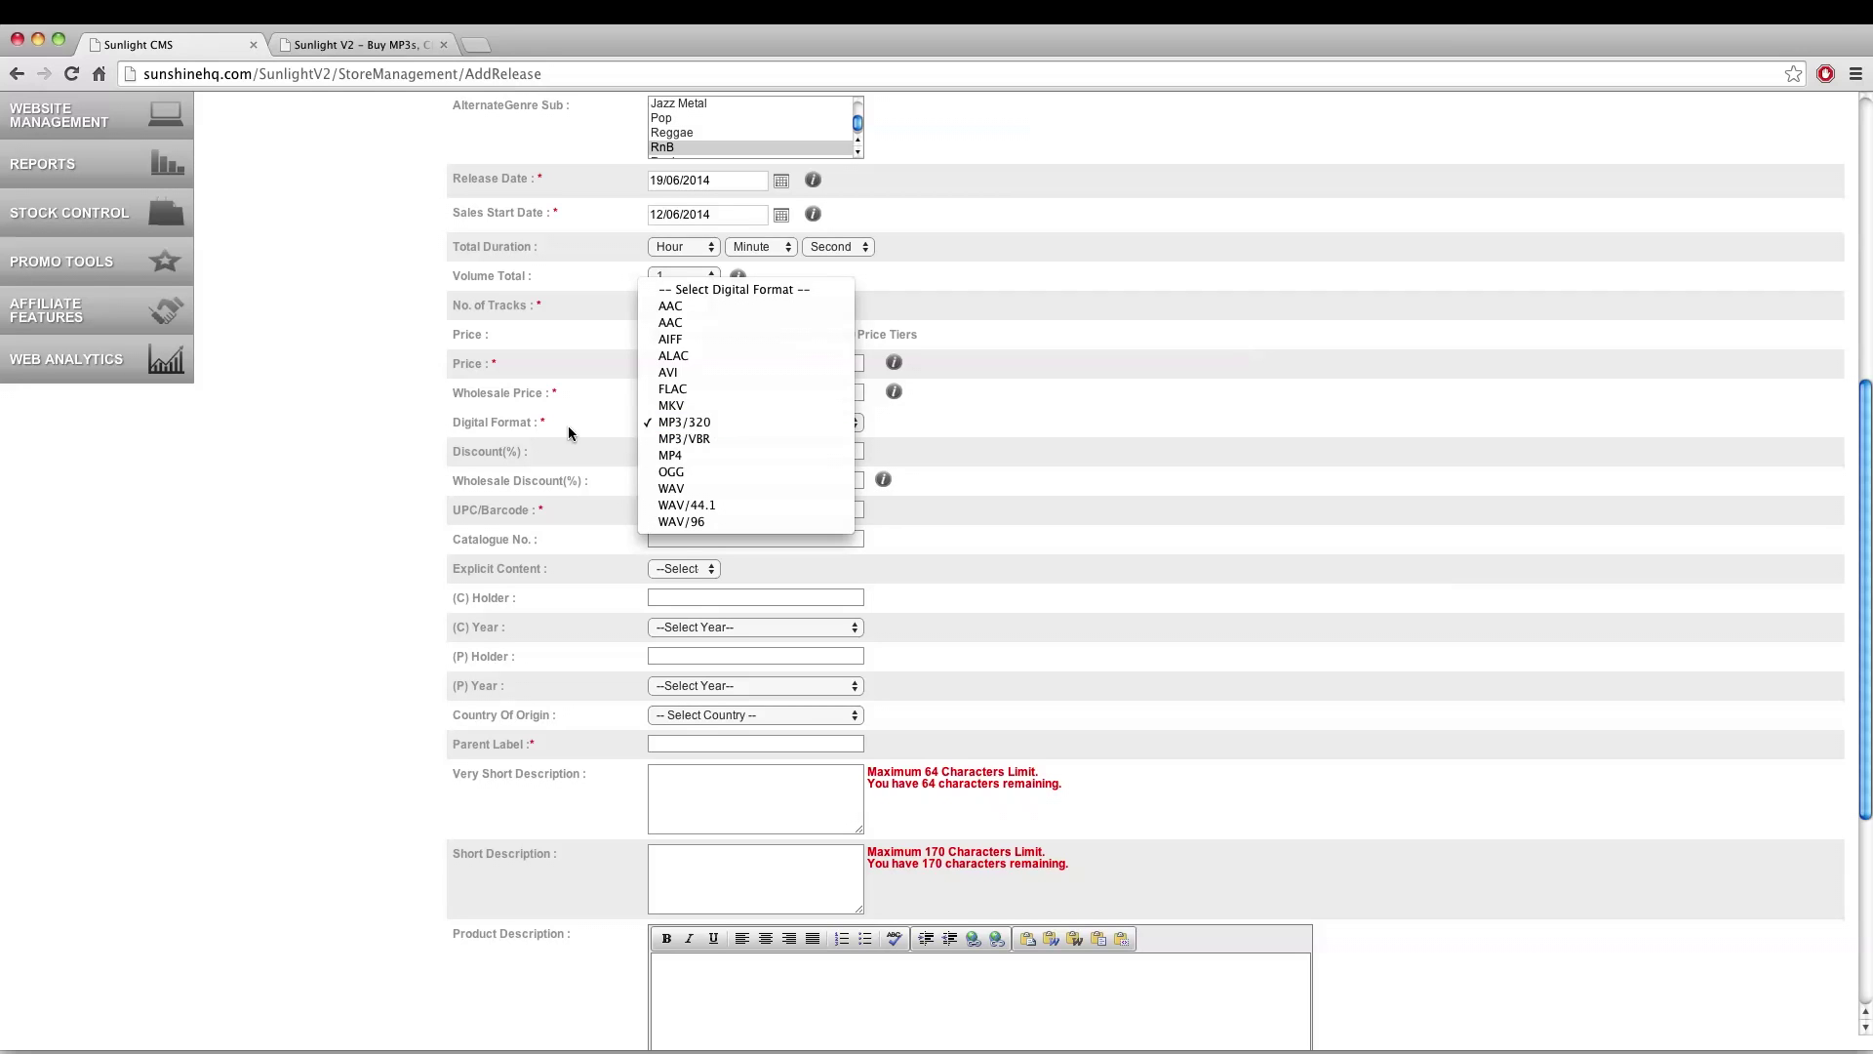
left_click(522, 434)
Enter the UPC/barcode 555555555 and catalogue number SHQ00001, and set explicit content to NO
scroll(668, 436, "up", 1)
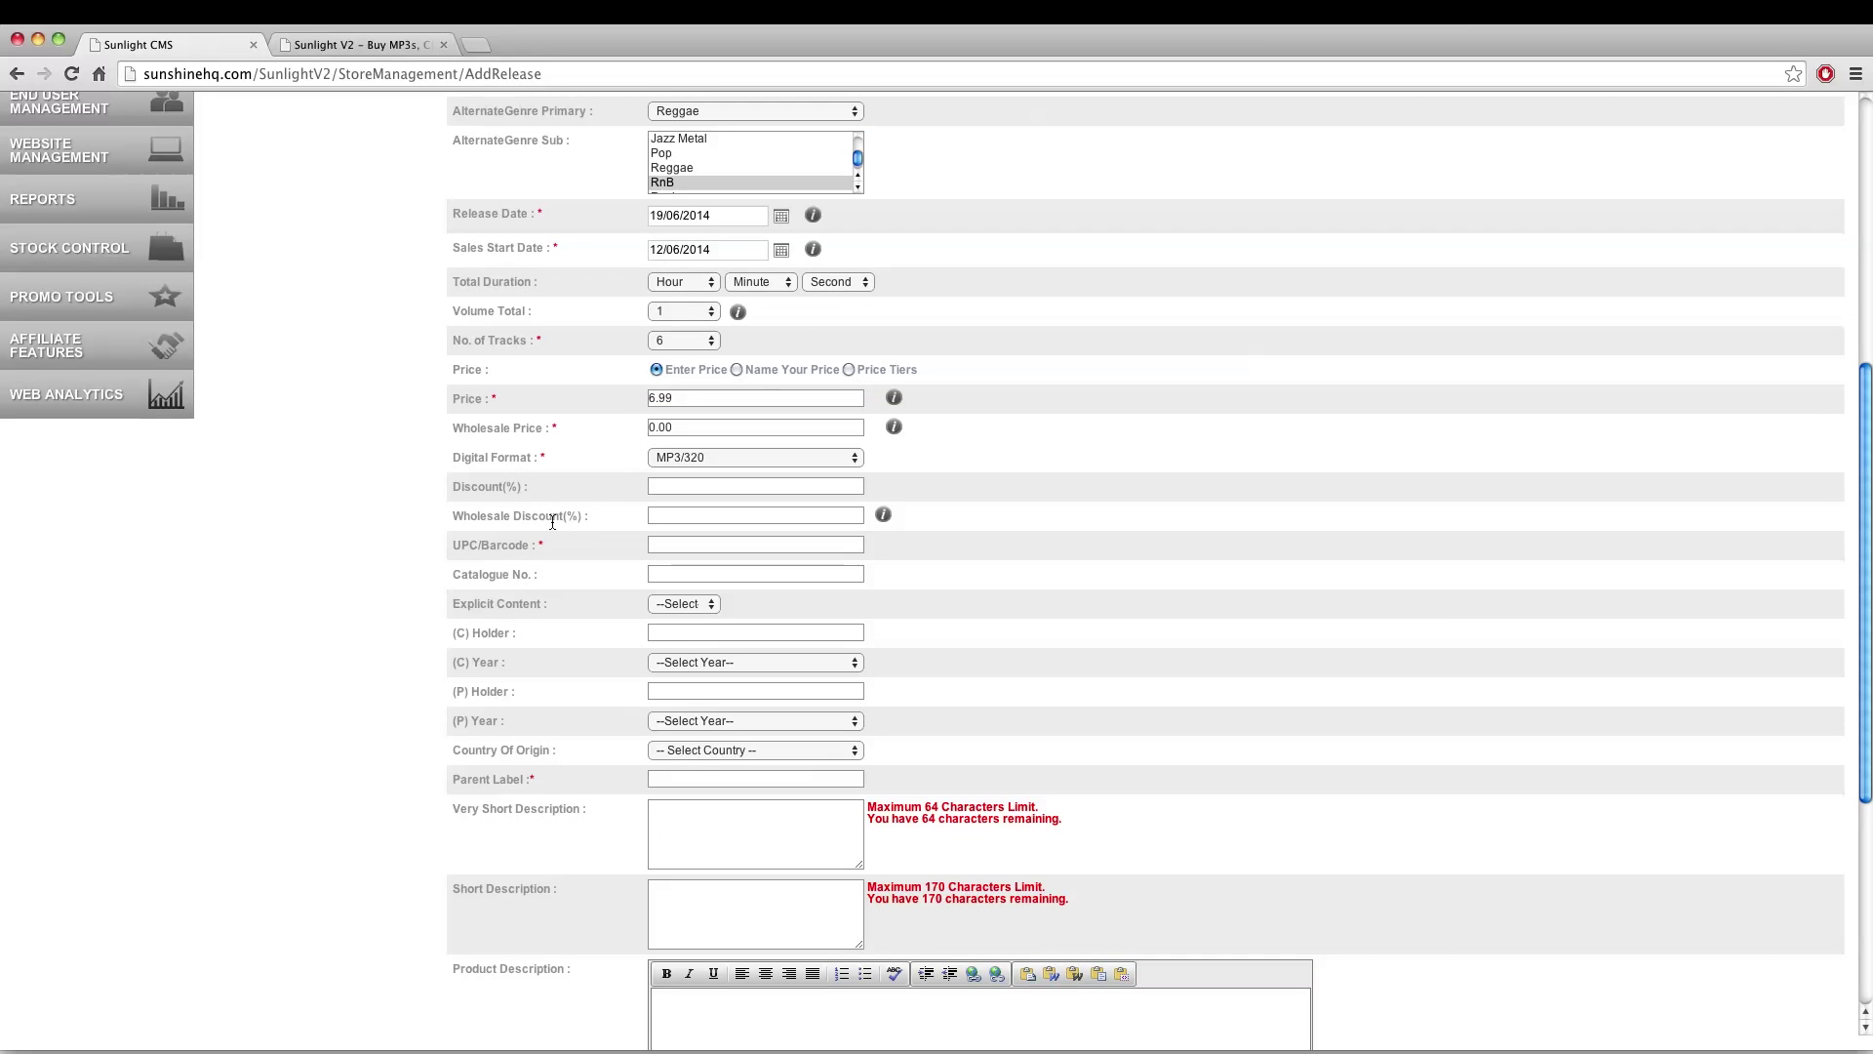
left_click_drag(540, 546, 468, 545)
double_click(468, 545)
left_click(700, 546)
type("555555555")
scroll(637, 568, "down", 1)
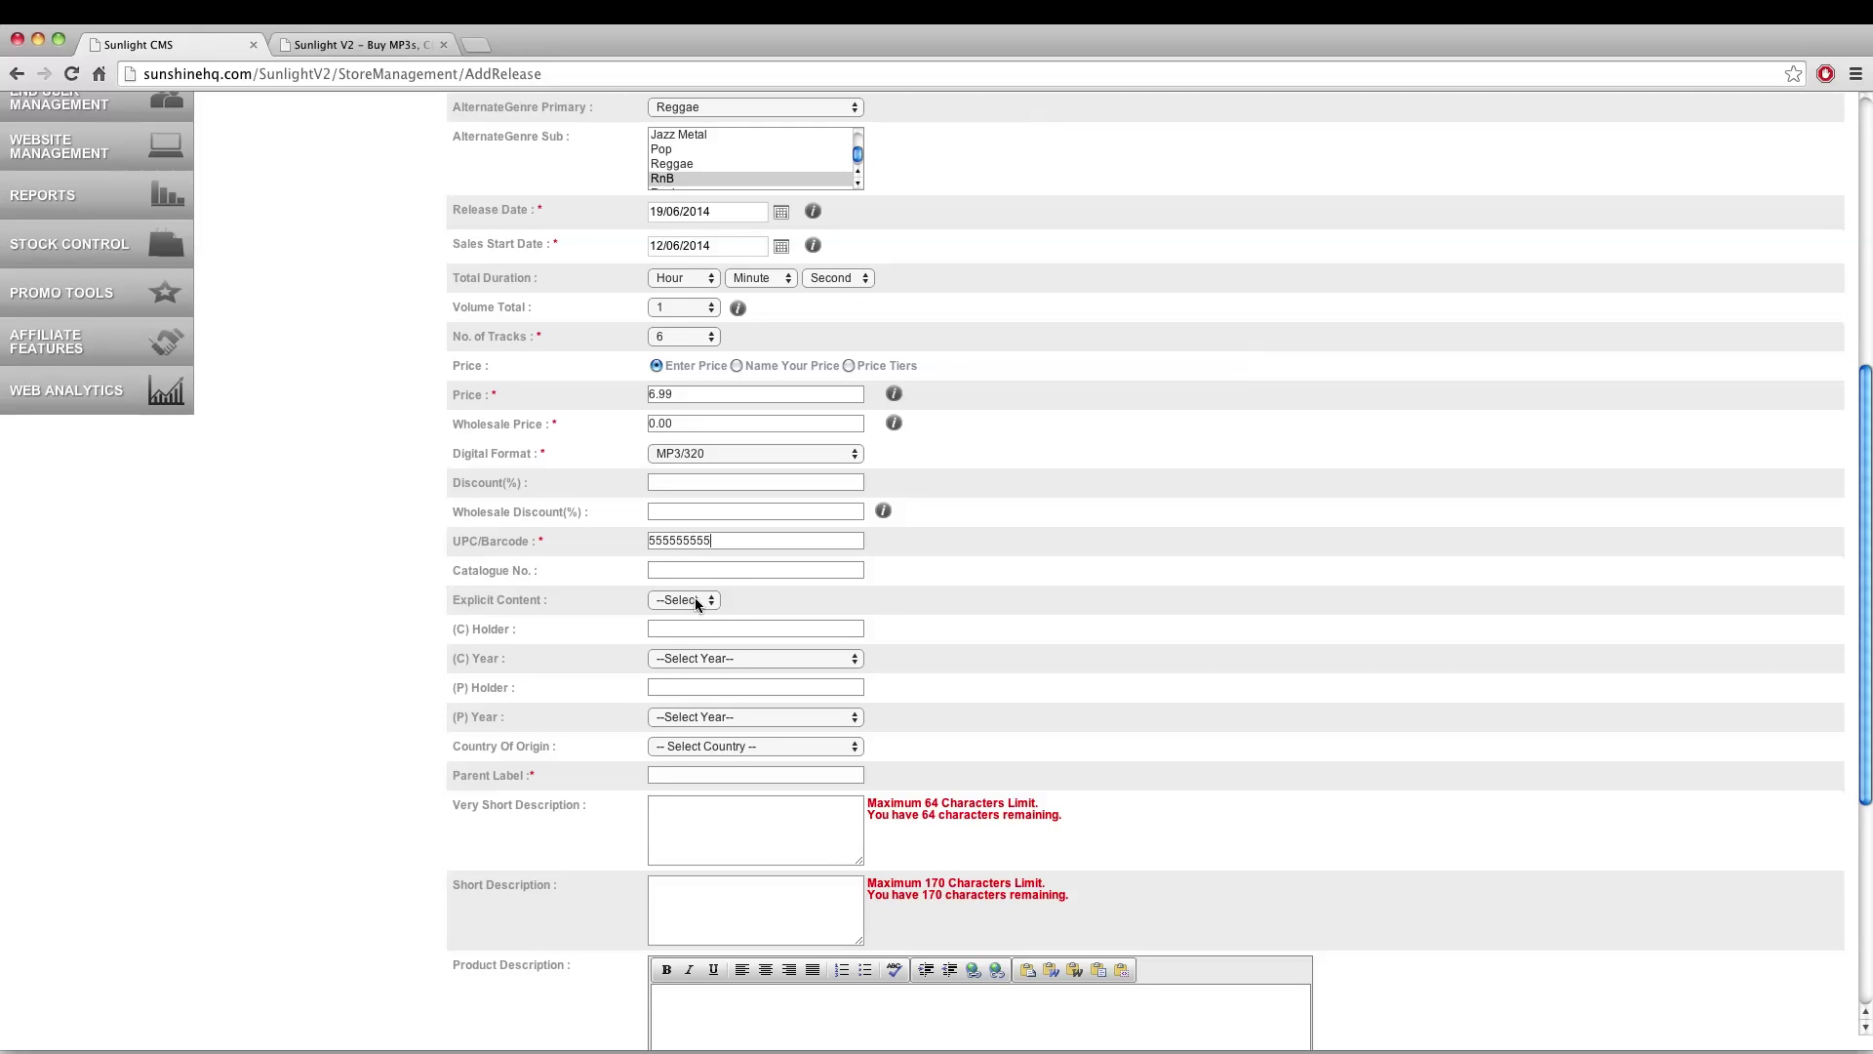
left_click(682, 572)
type("SHQ00001")
left_click(678, 599)
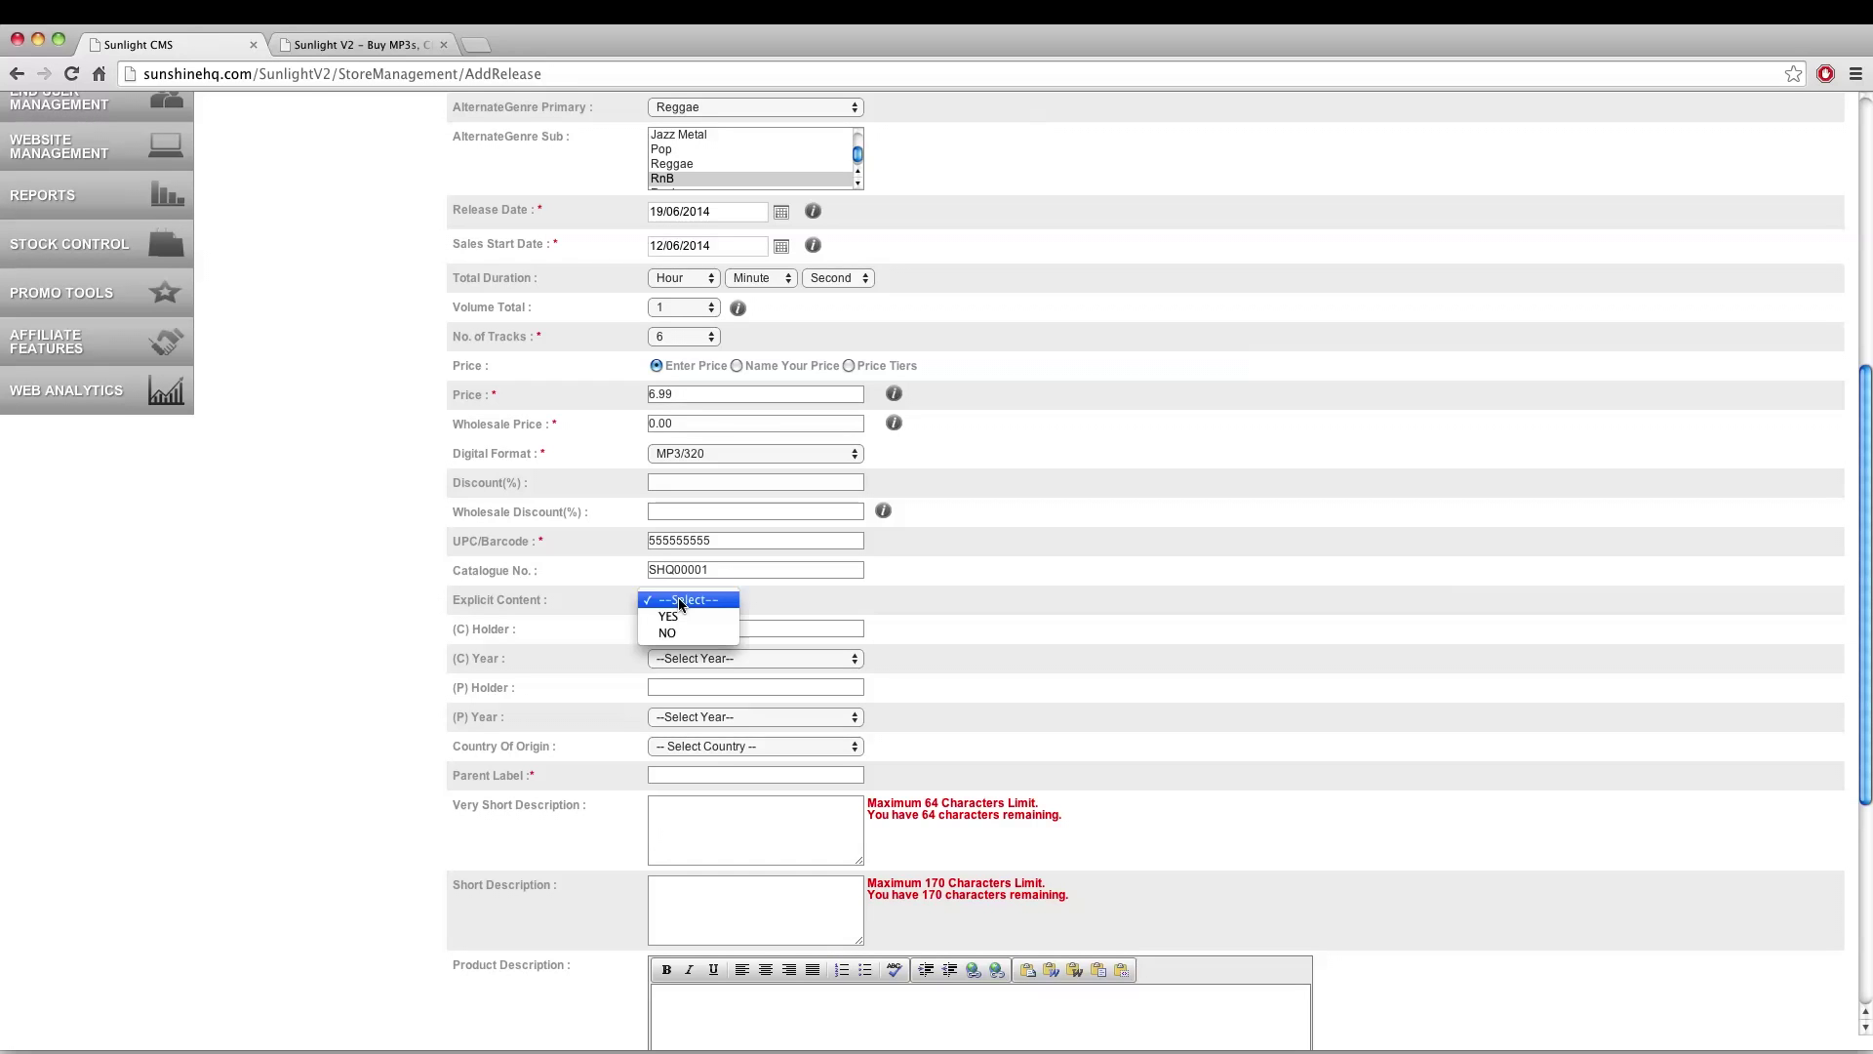
left_click(667, 632)
Set both the (C) and (P) holders to SHQ and both rights years to 2014
left_click(720, 626)
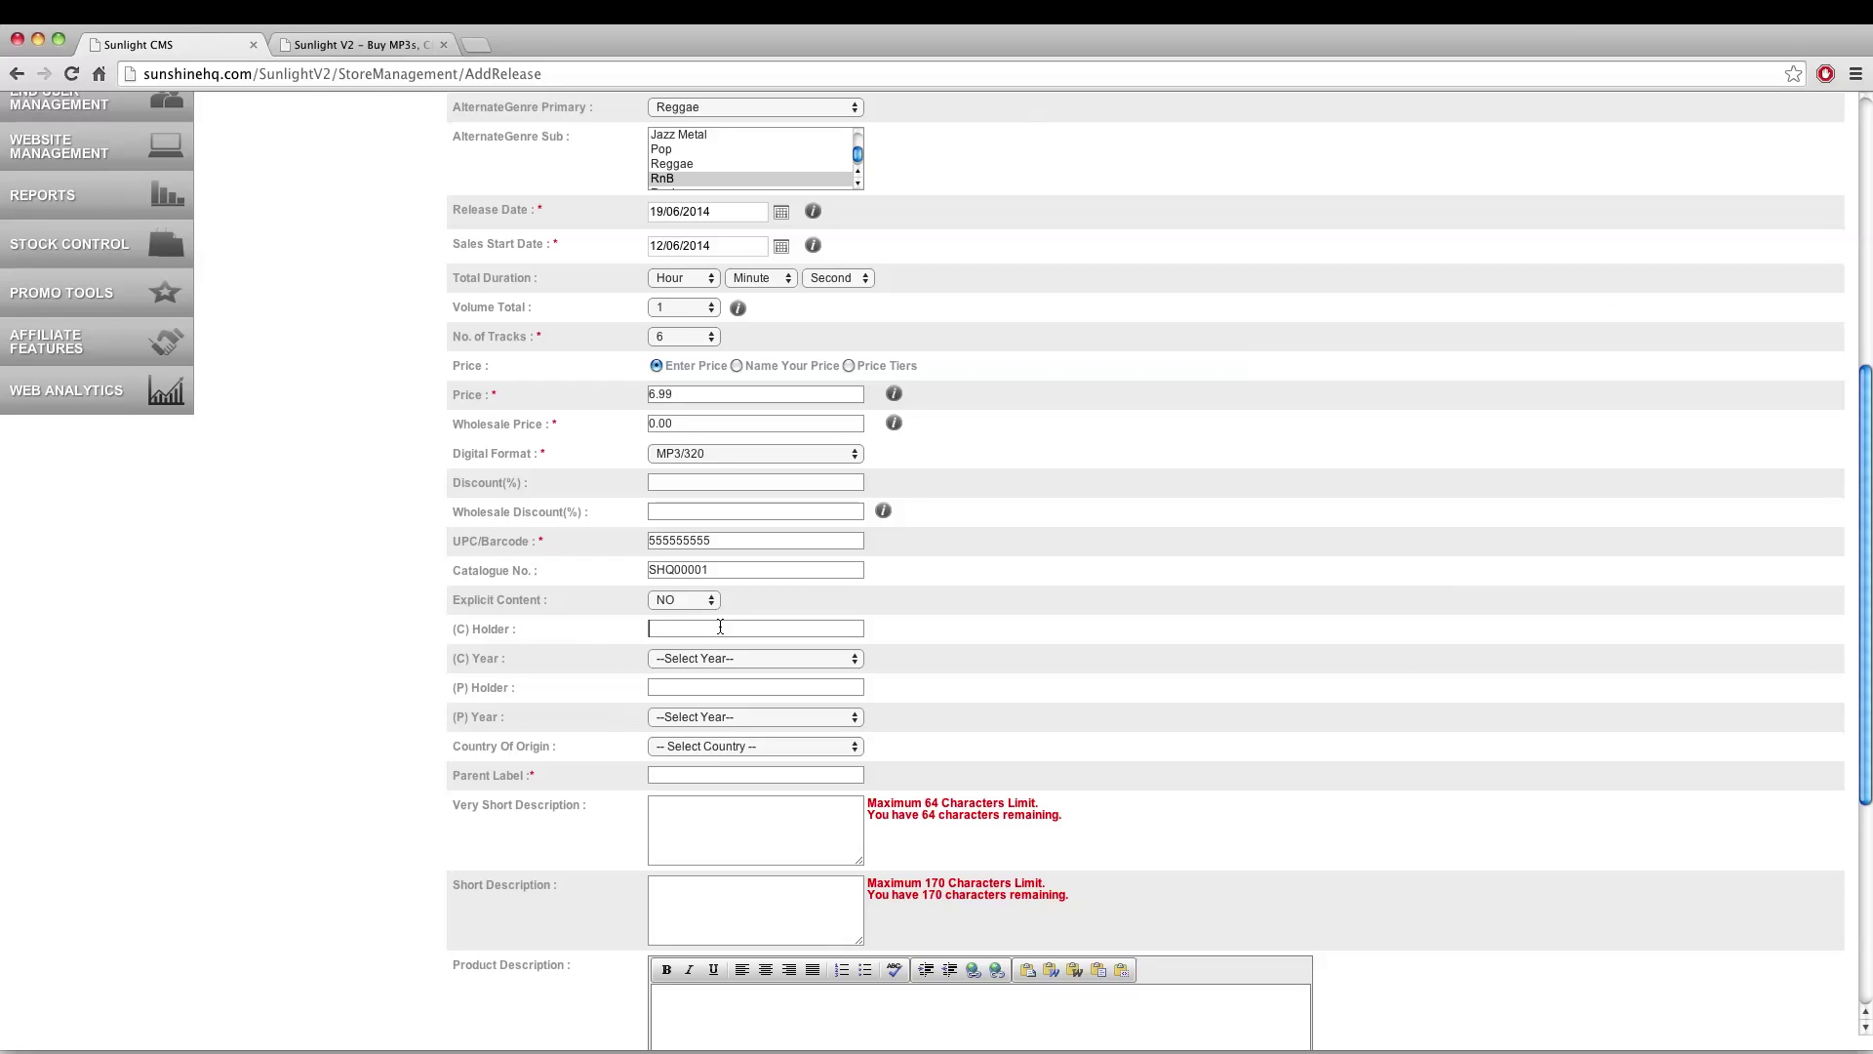
type("SHQ")
left_click(689, 660)
left_click(689, 692)
left_click(689, 659)
left_click(689, 658)
left_click(689, 659)
left_click(689, 641)
left_click(695, 685)
type("S")
left_click(688, 718)
left_click(688, 736)
Enter Sunshine HQ as the release's parent label
scroll(606, 736, "down", 1)
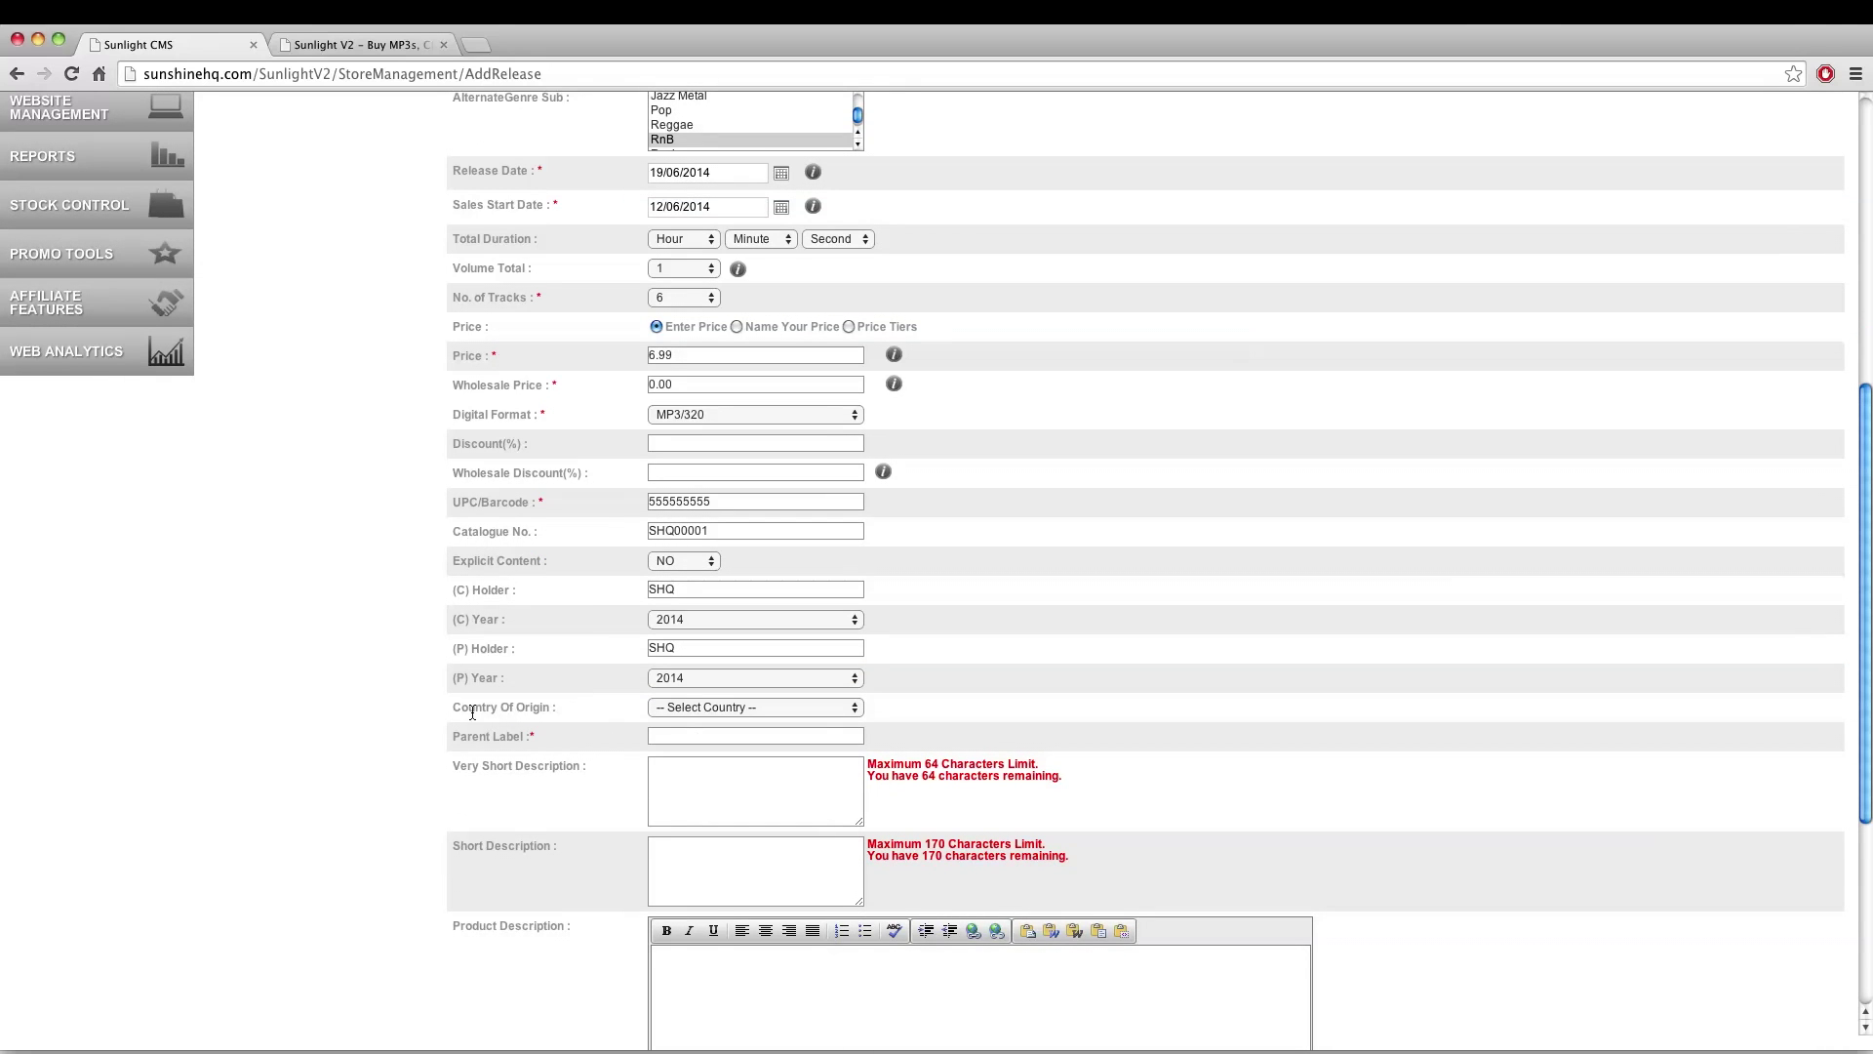
scroll(555, 710, "down", 4)
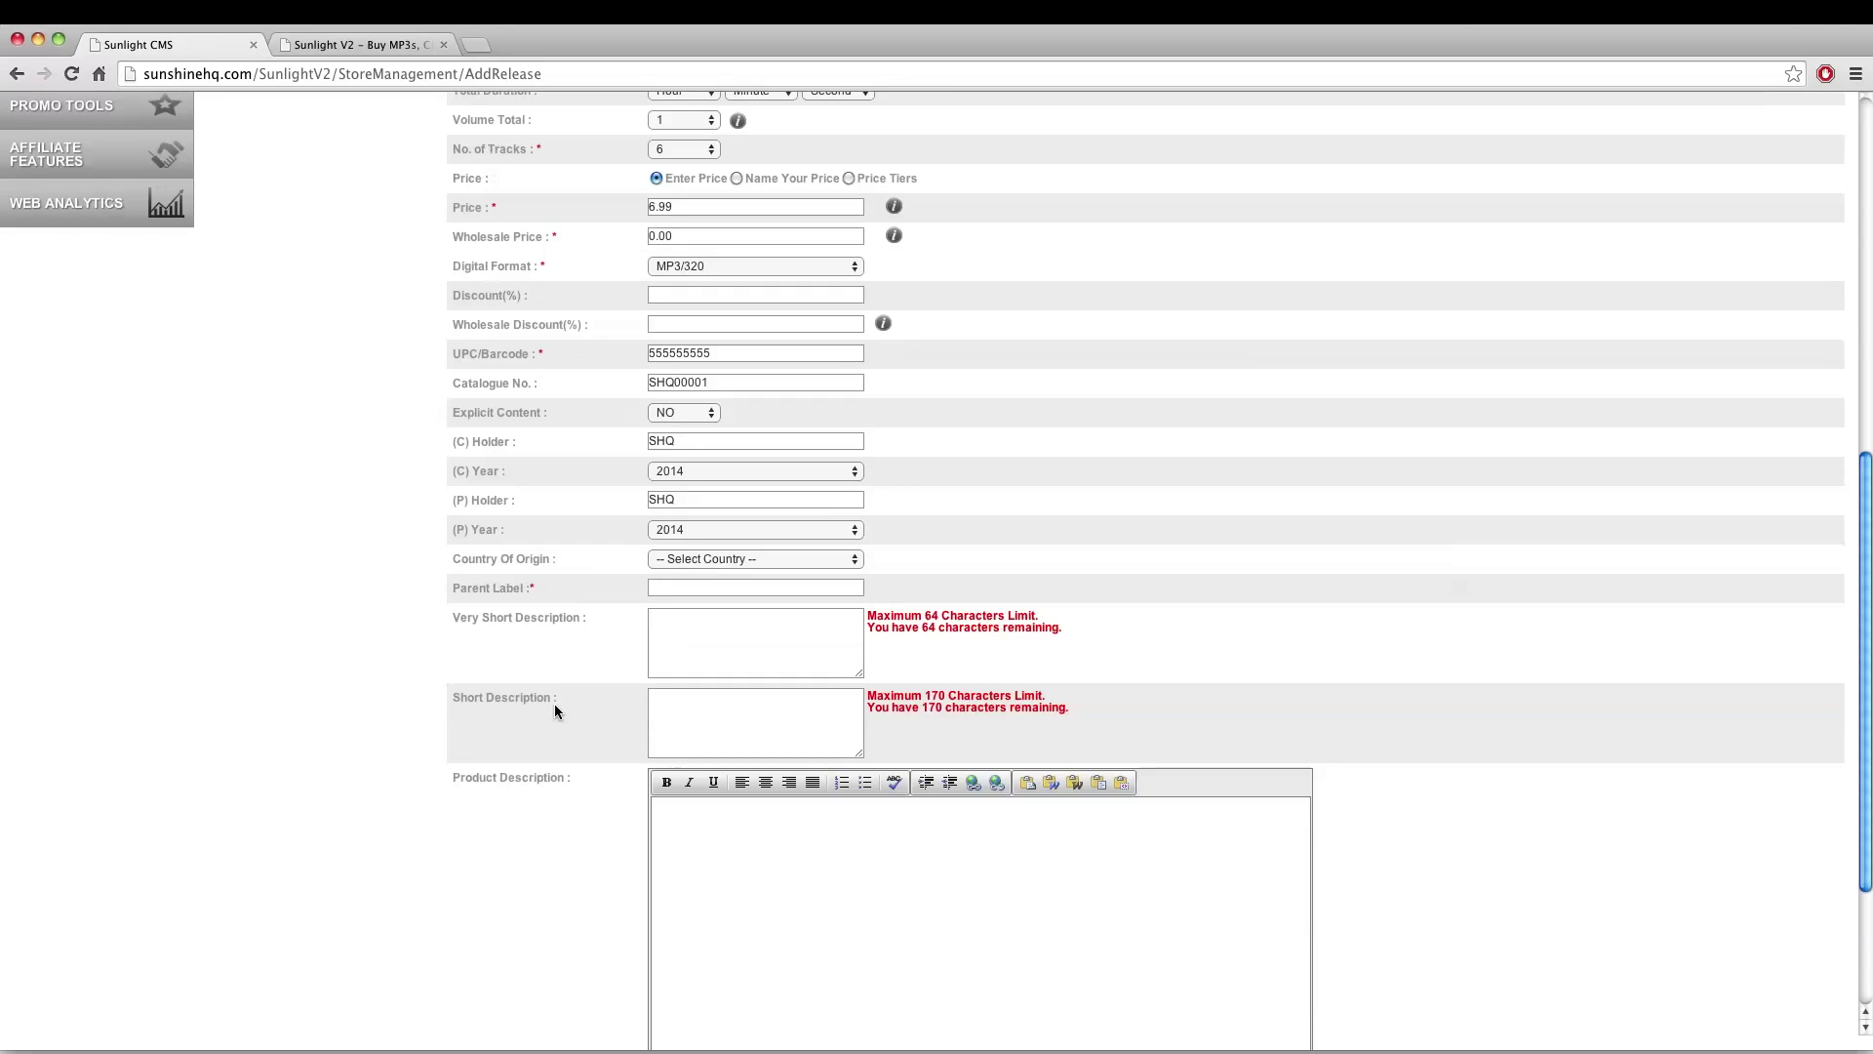
left_click(687, 590)
type("Sunshine HQ")
triple_click(519, 590)
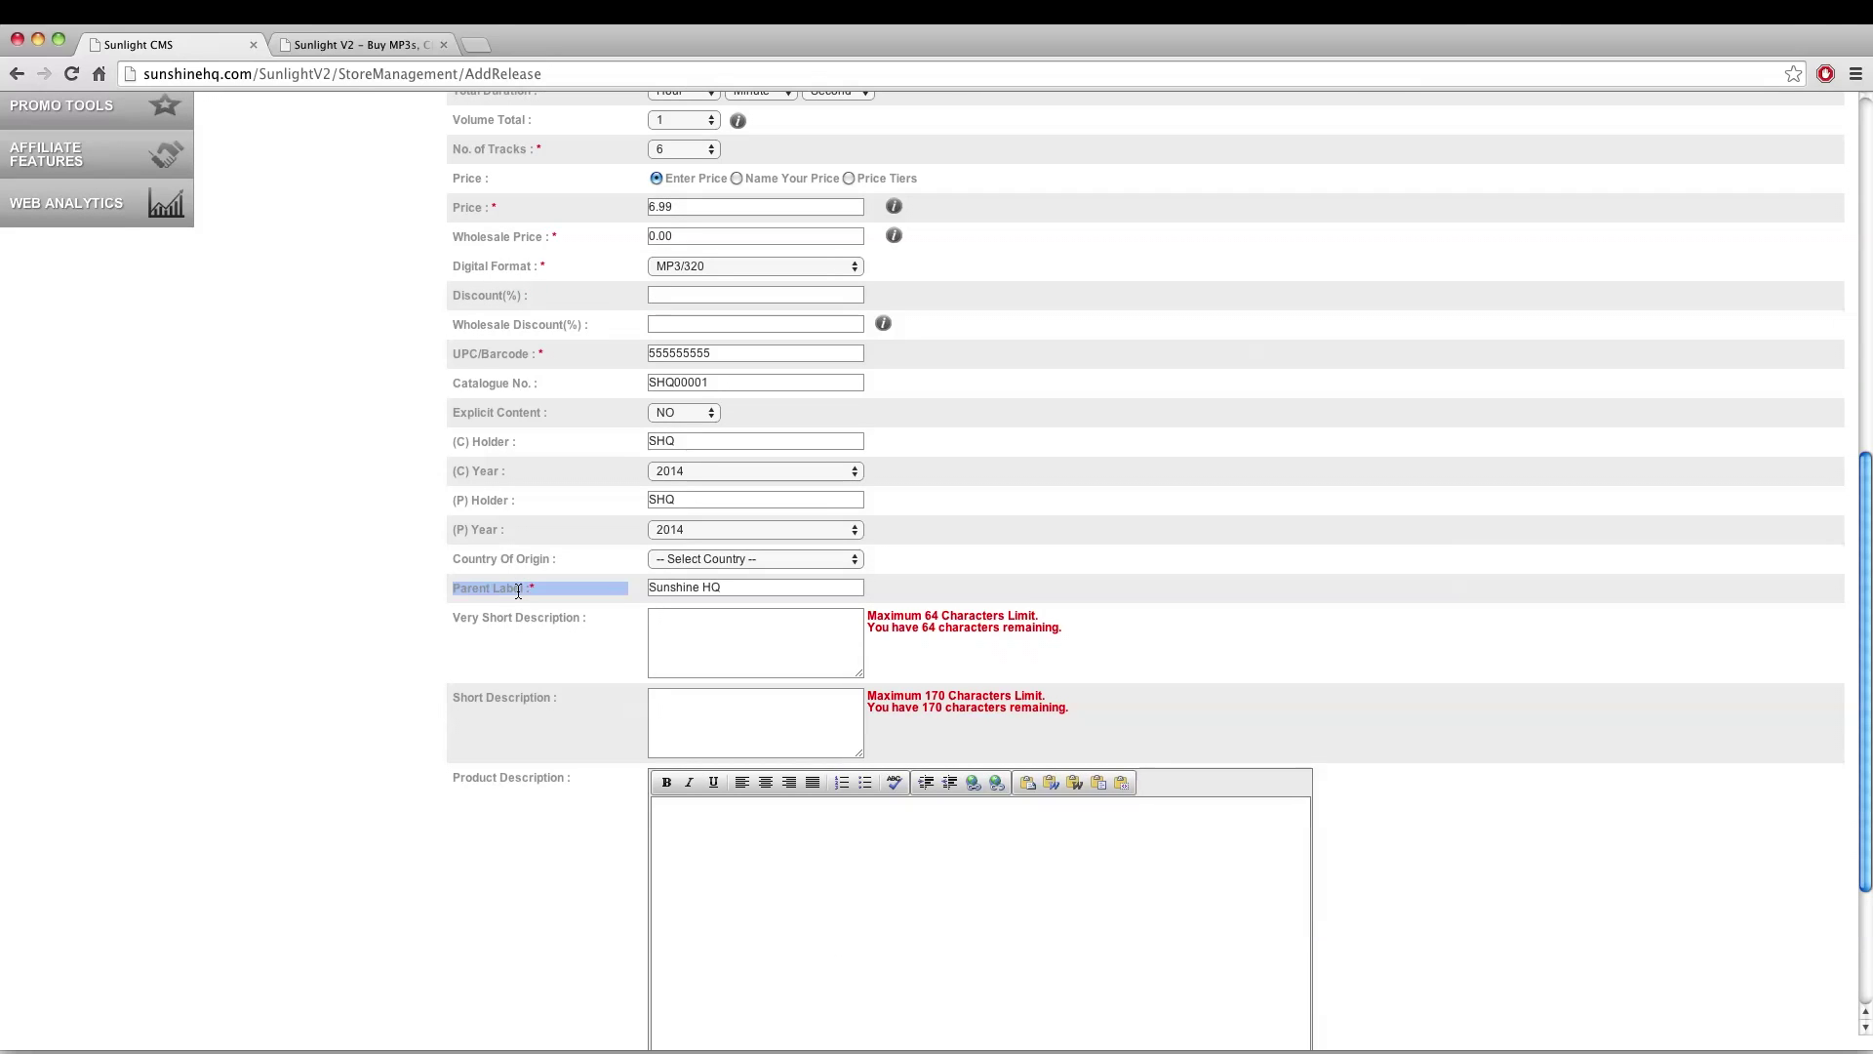
left_click(518, 590)
Write a placeholder product description starting with "Ipsum" and save the new release
scroll(518, 590, "down", 3)
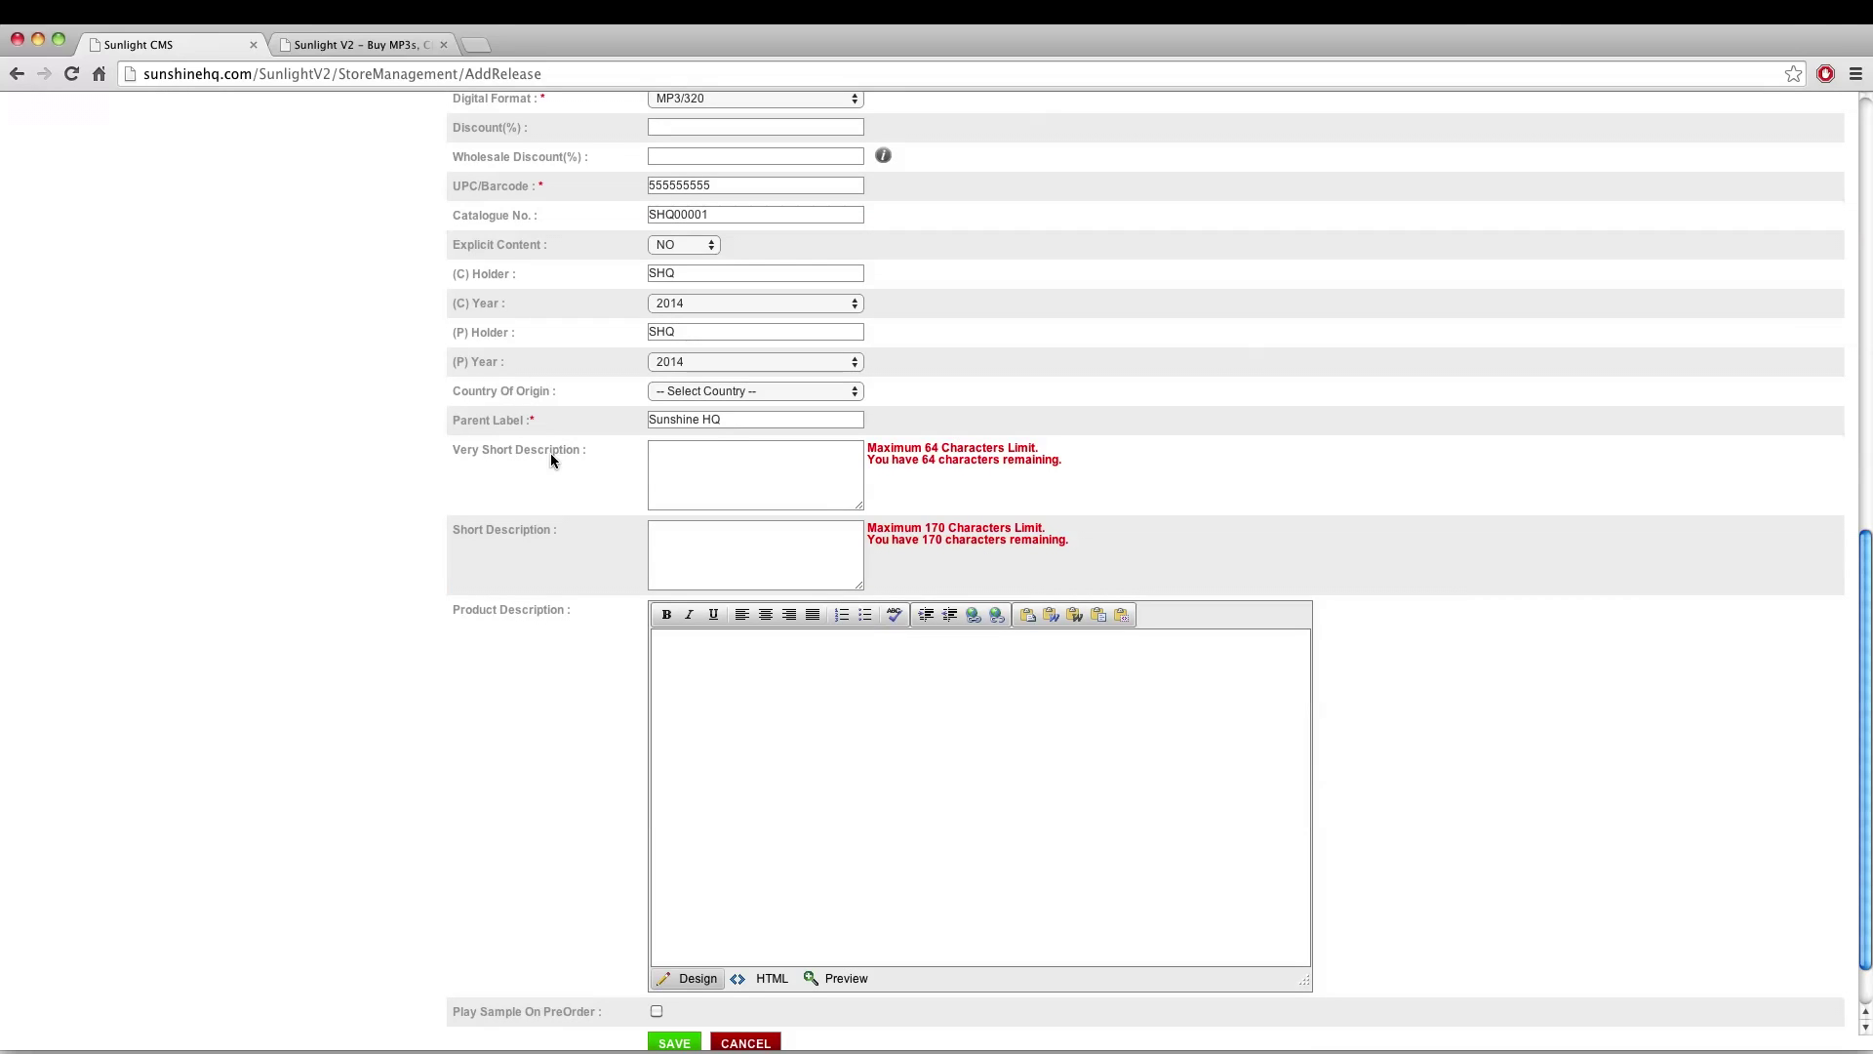
left_click(712, 464)
left_click(718, 714)
scroll(302, 753, "down", 2)
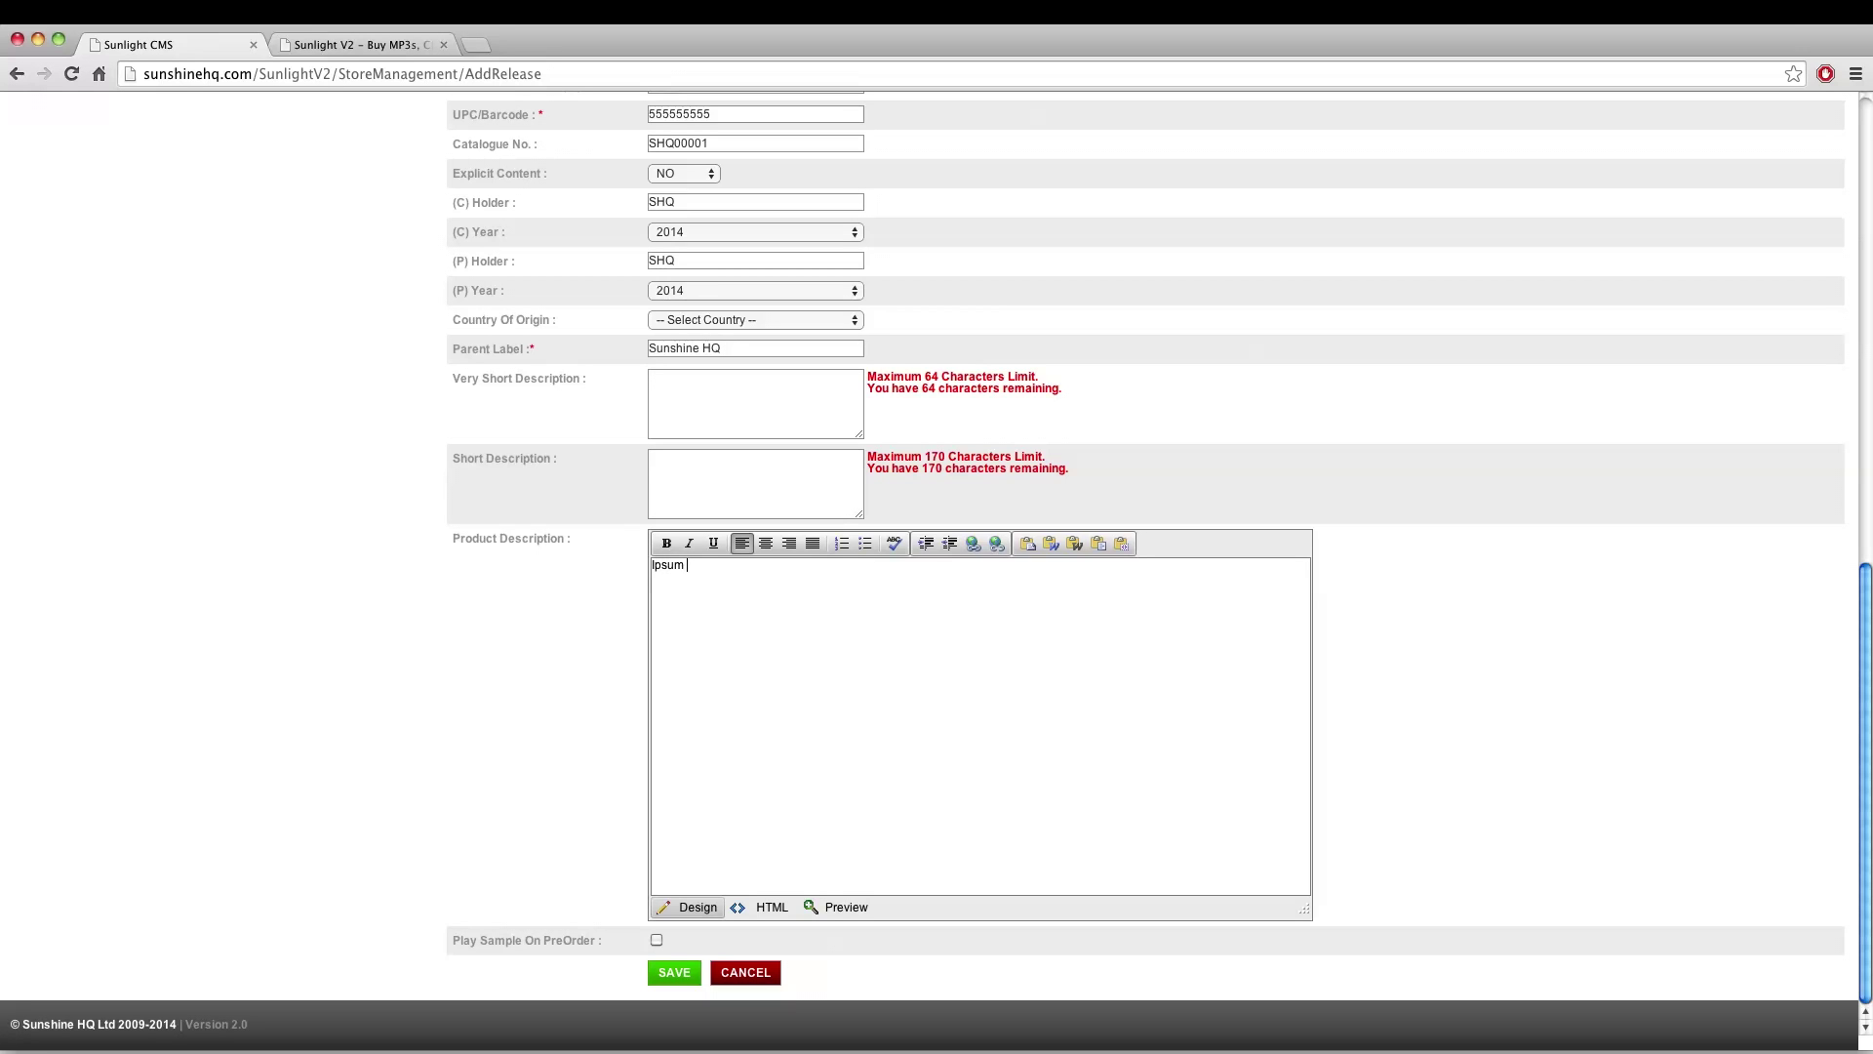
type("alec avec")
left_click(672, 973)
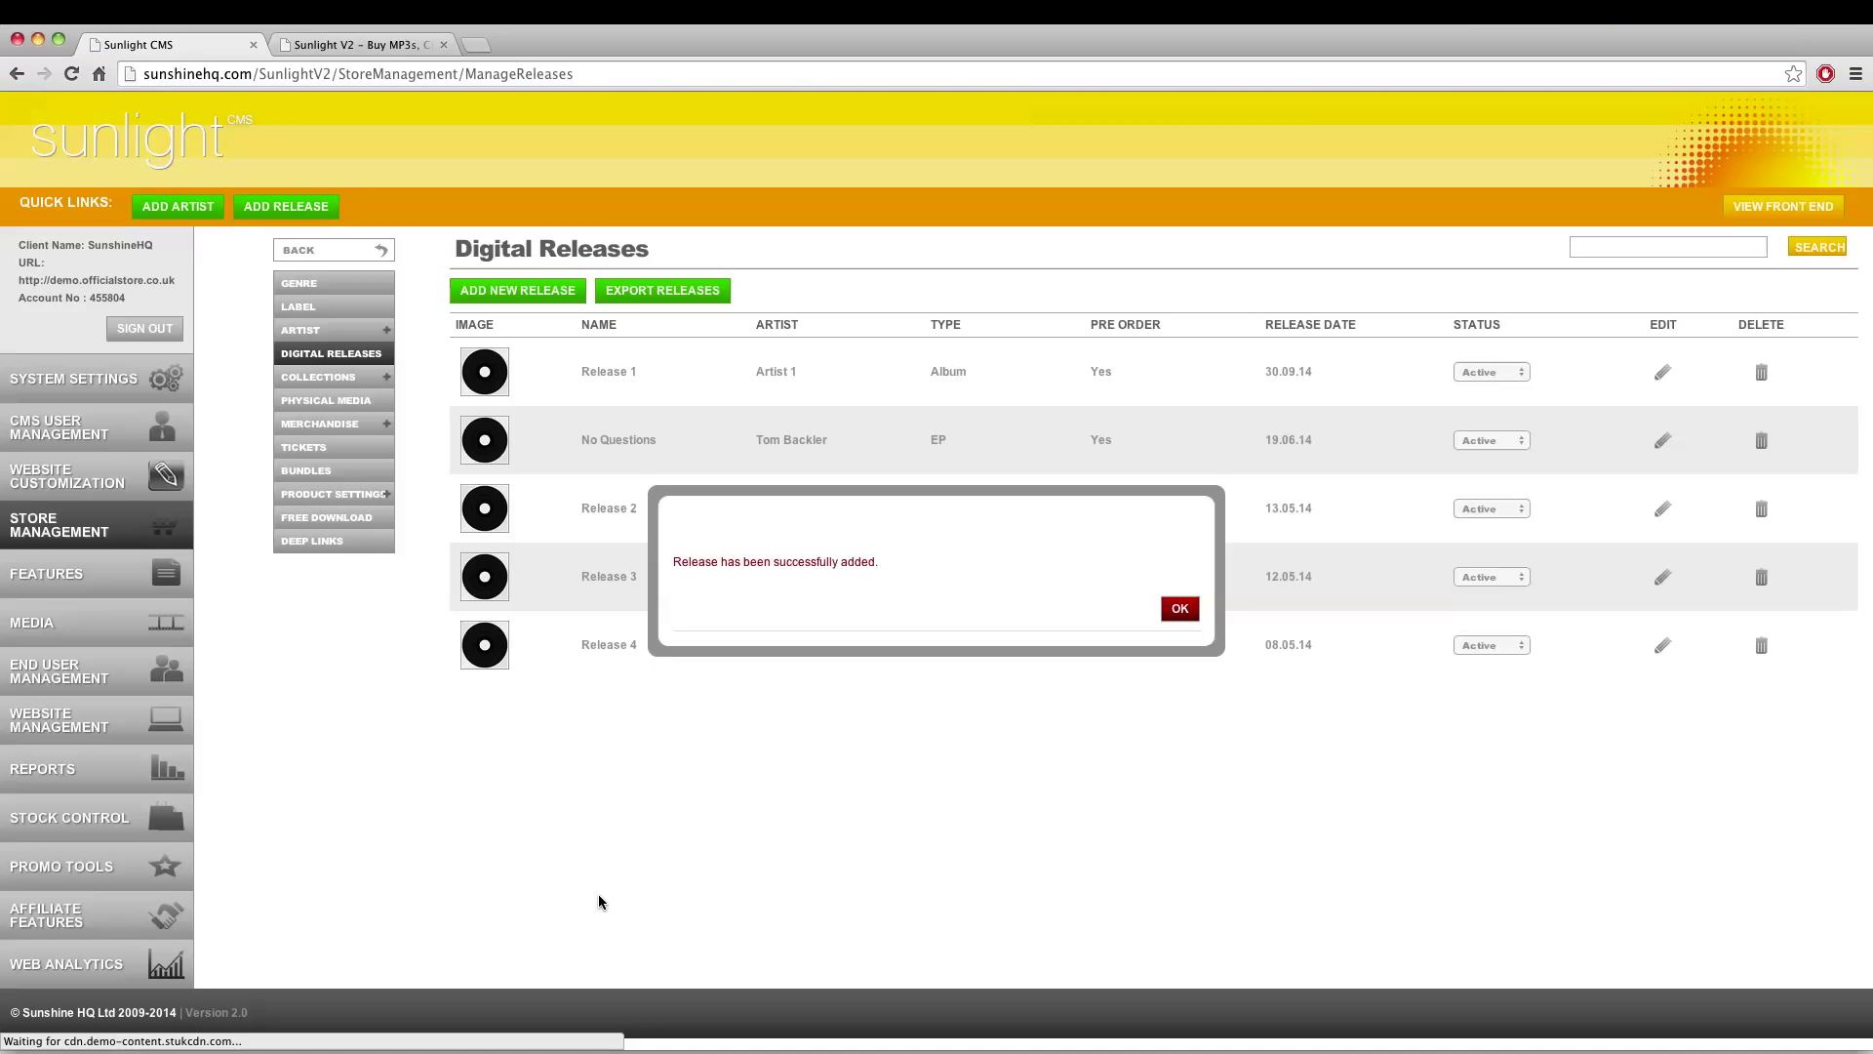
left_click(1179, 608)
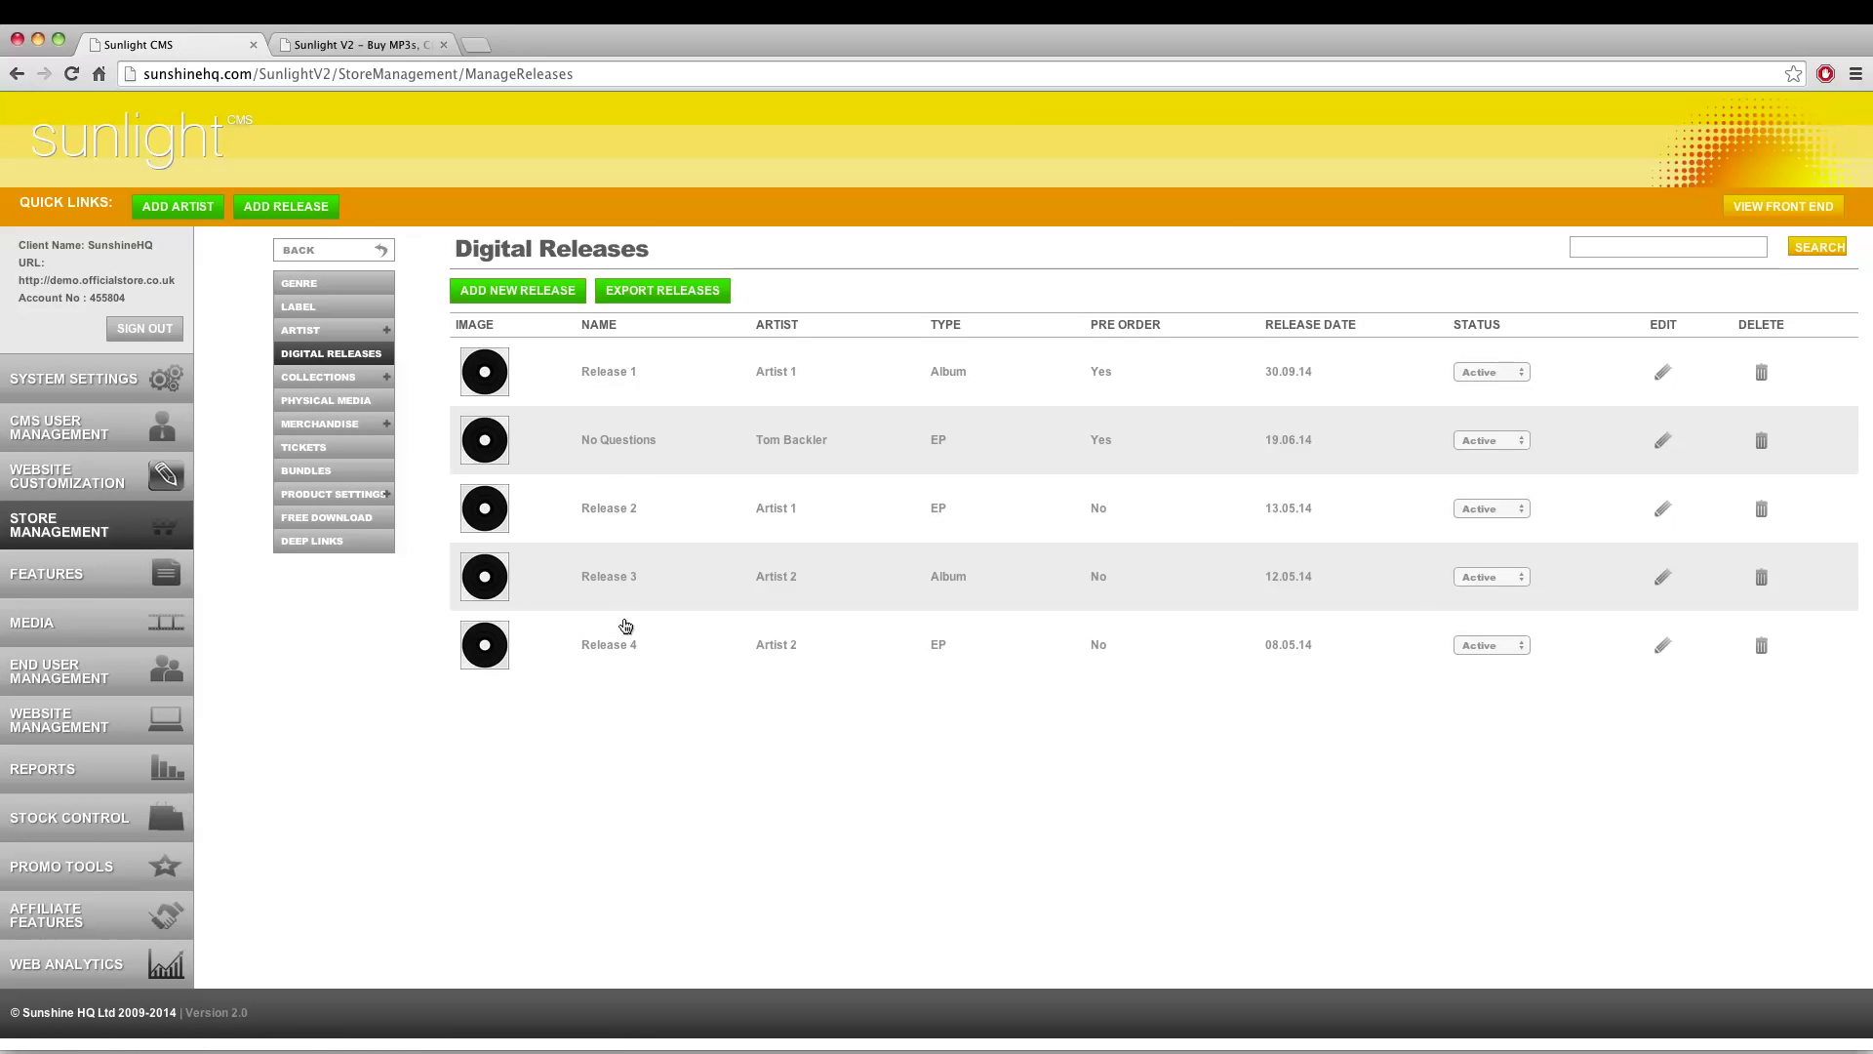
Import the No Questions release's track metadata from the artist's METADATA .xlsx file in Demo Store, and display the track list
left_click(616, 442)
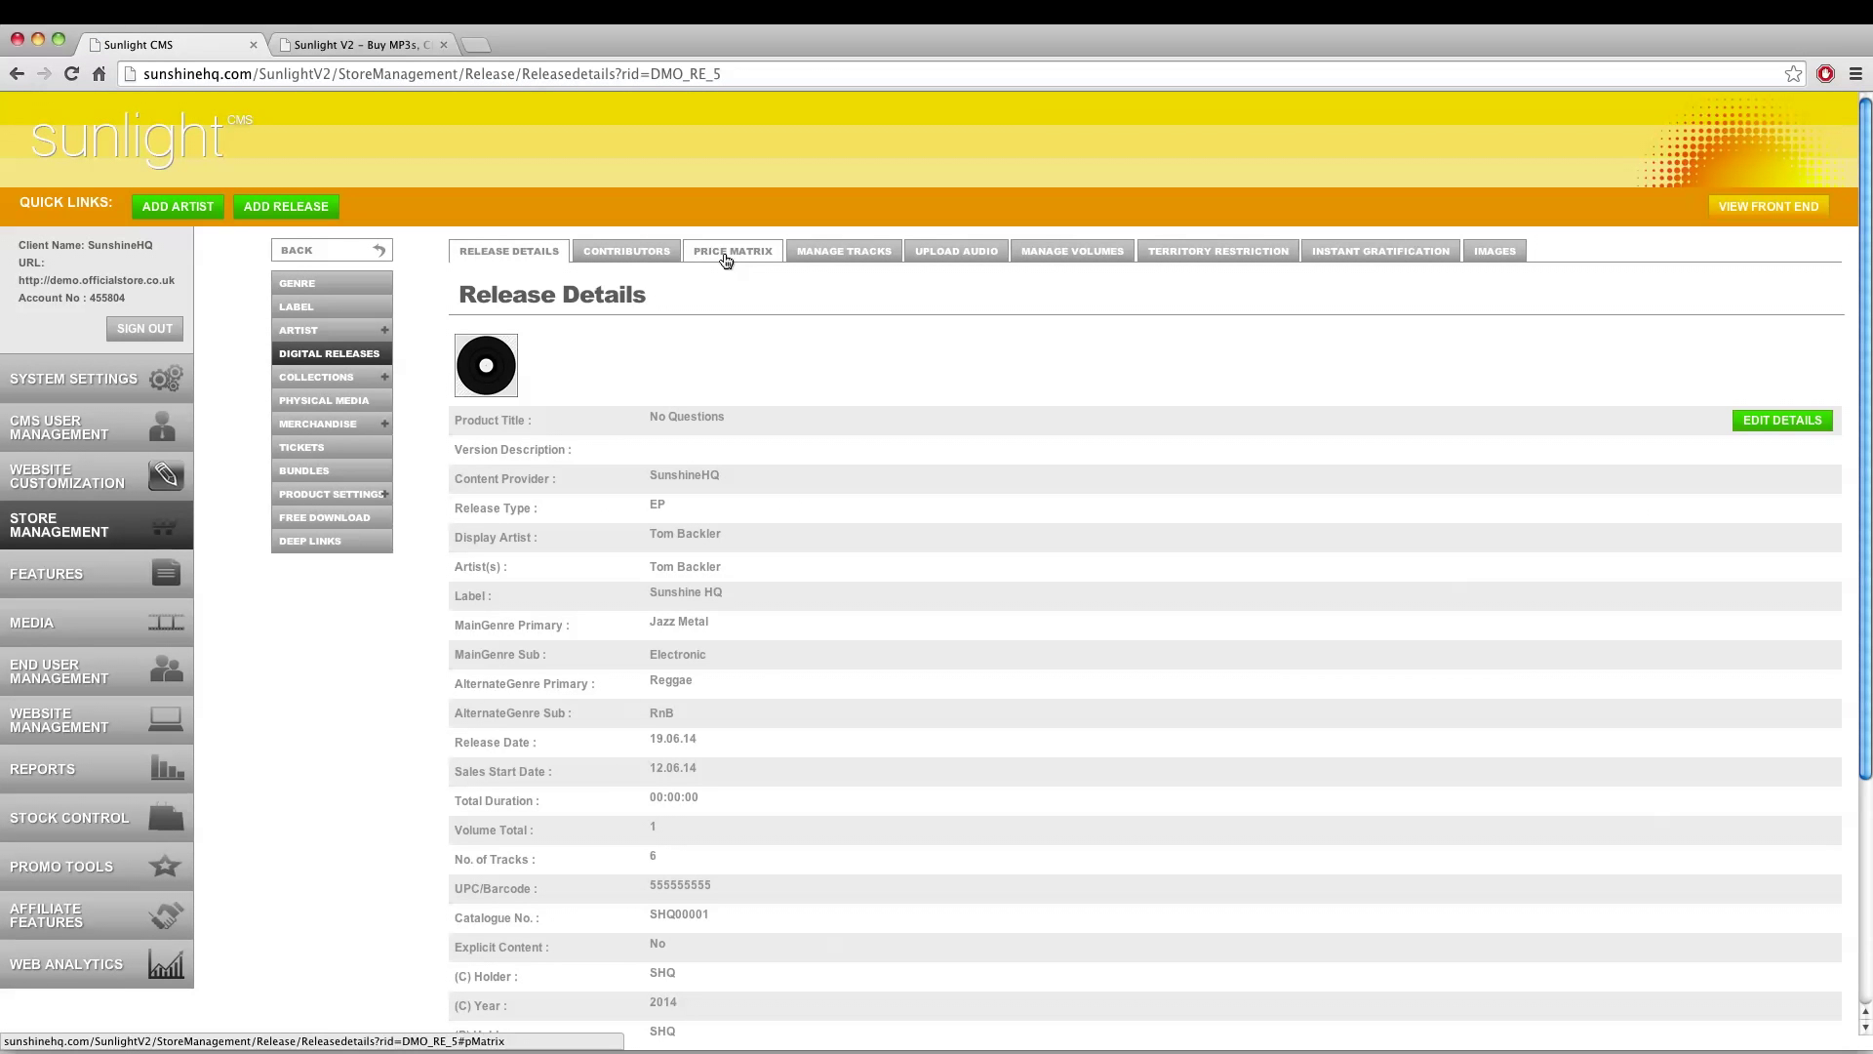
left_click(820, 258)
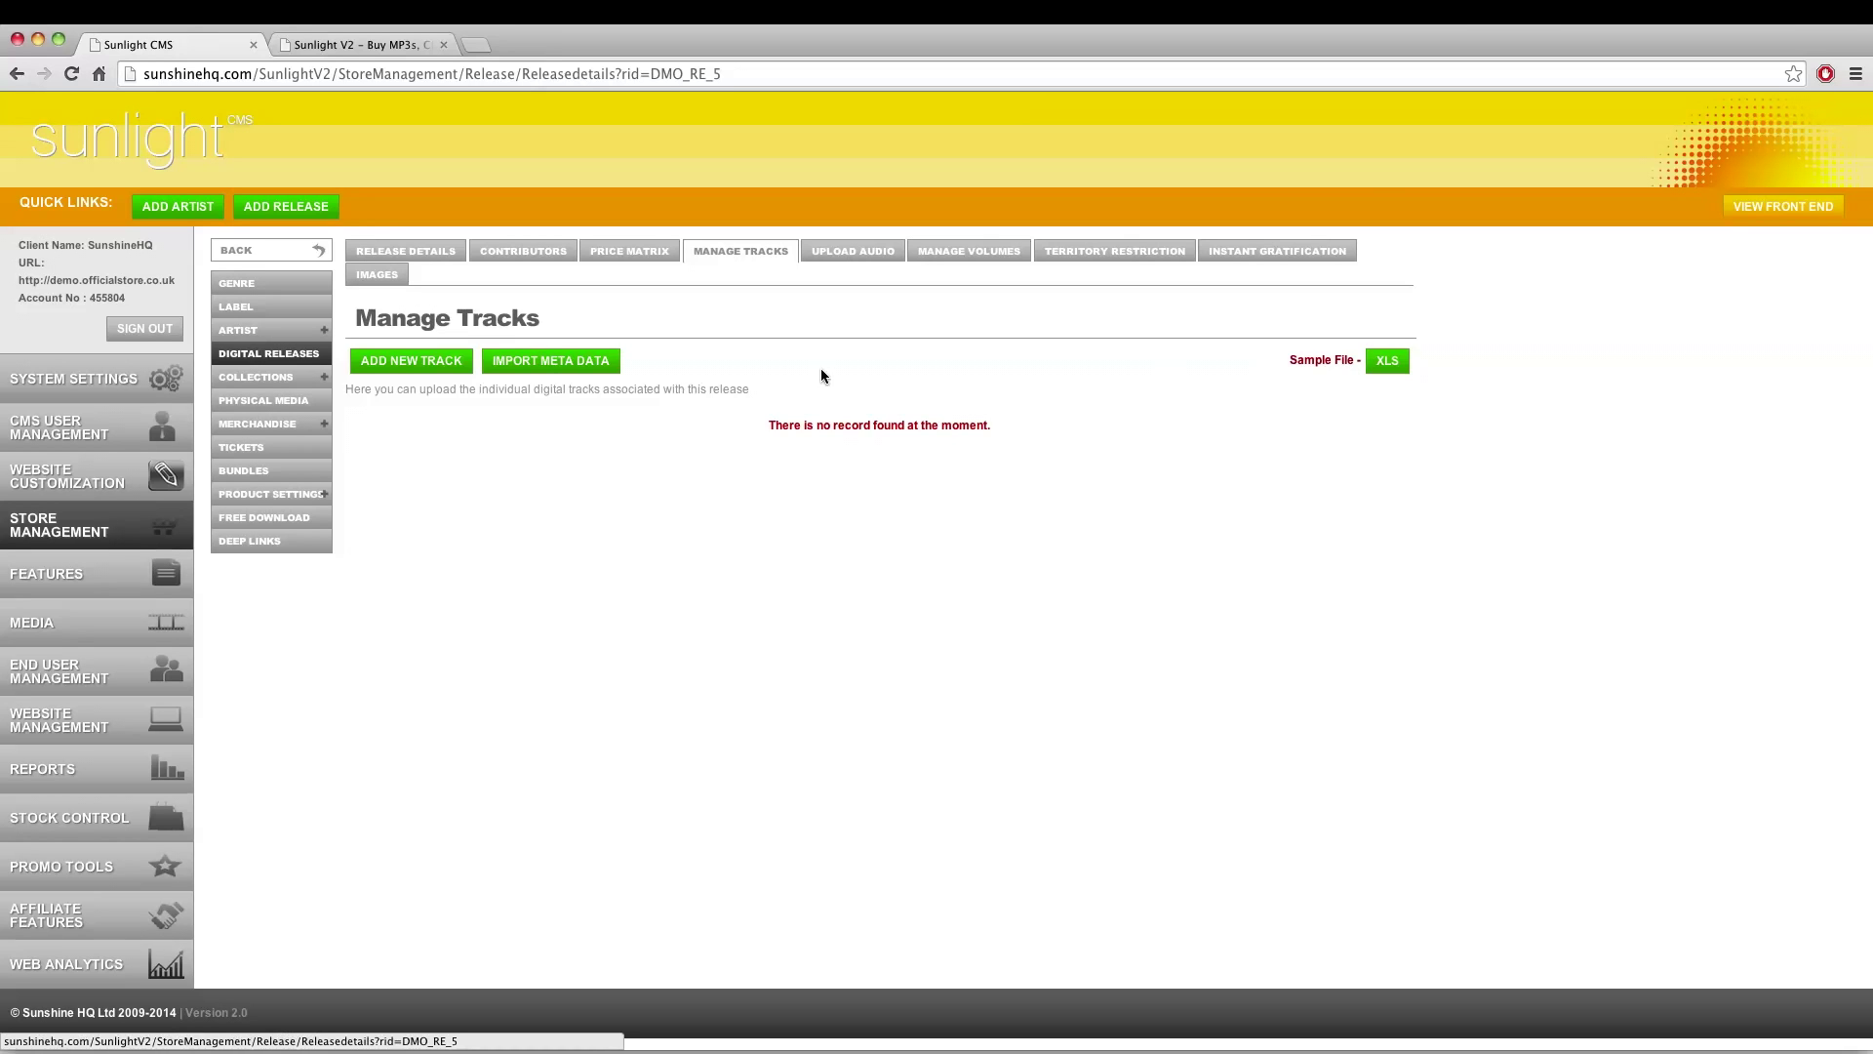
left_click(570, 366)
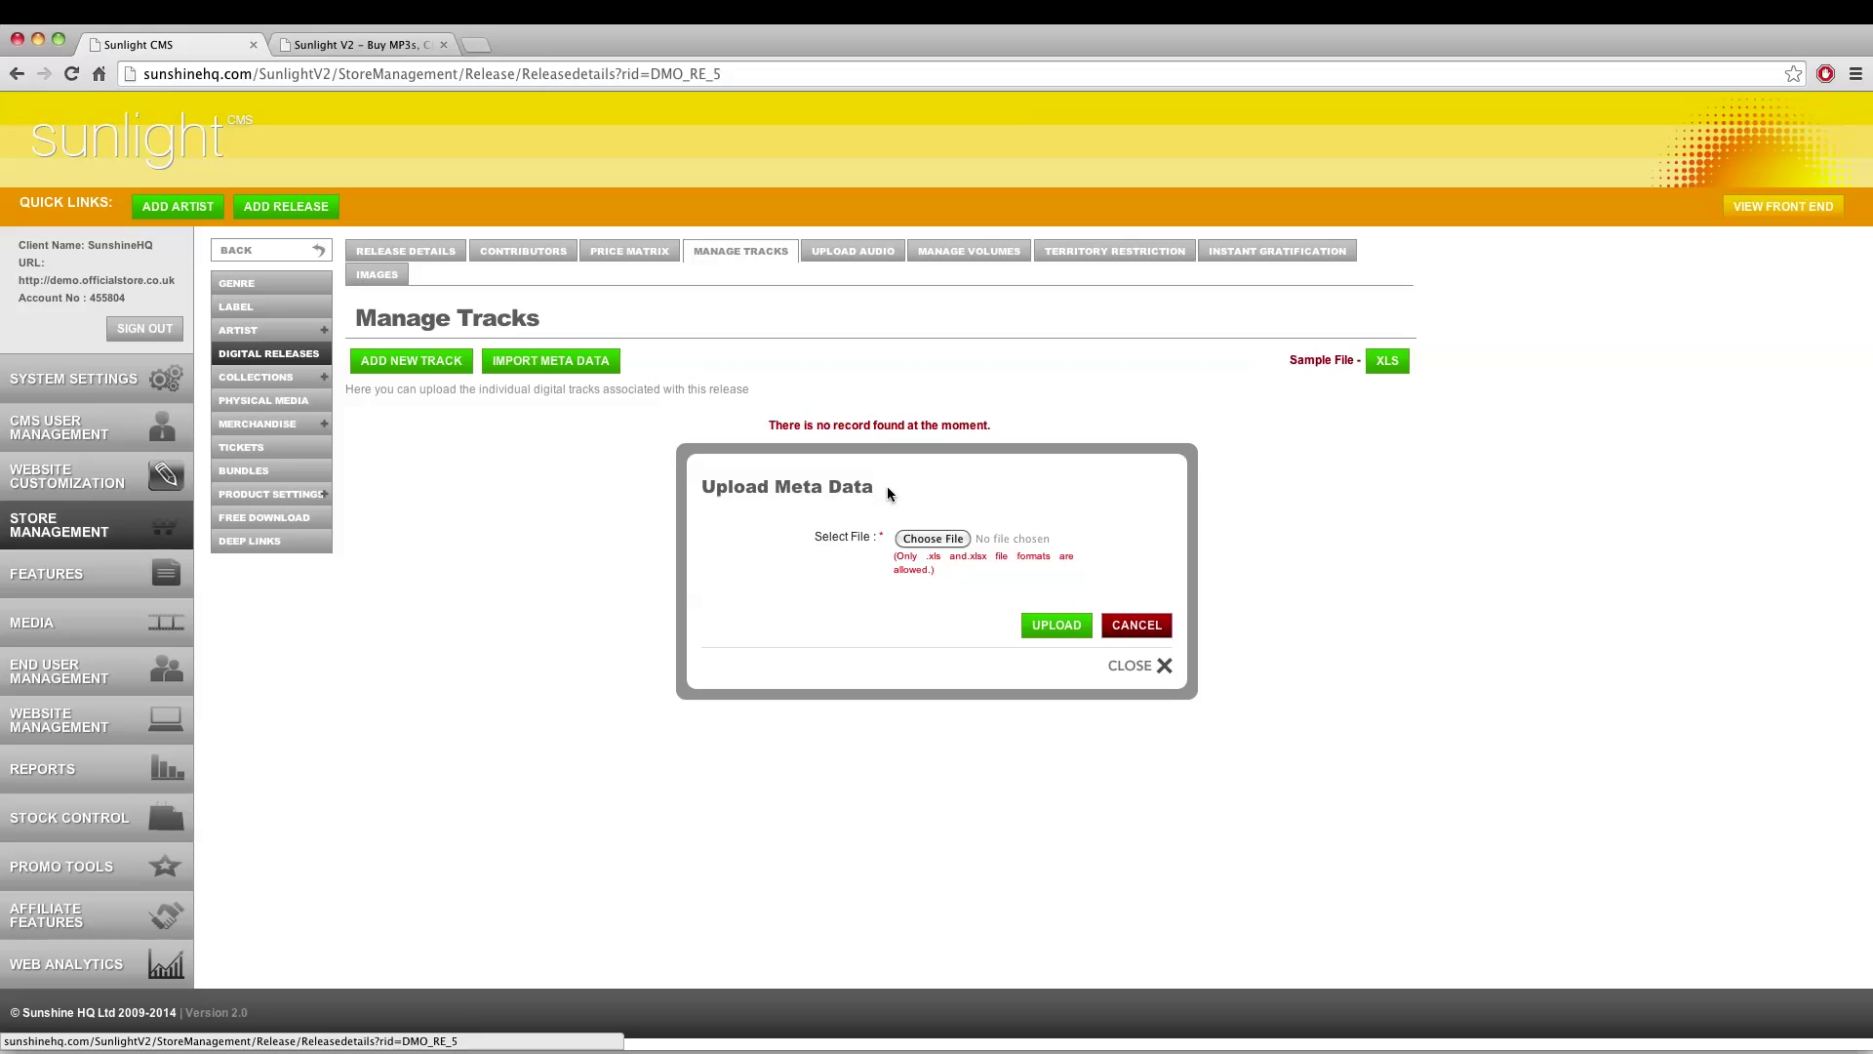
left_click(921, 538)
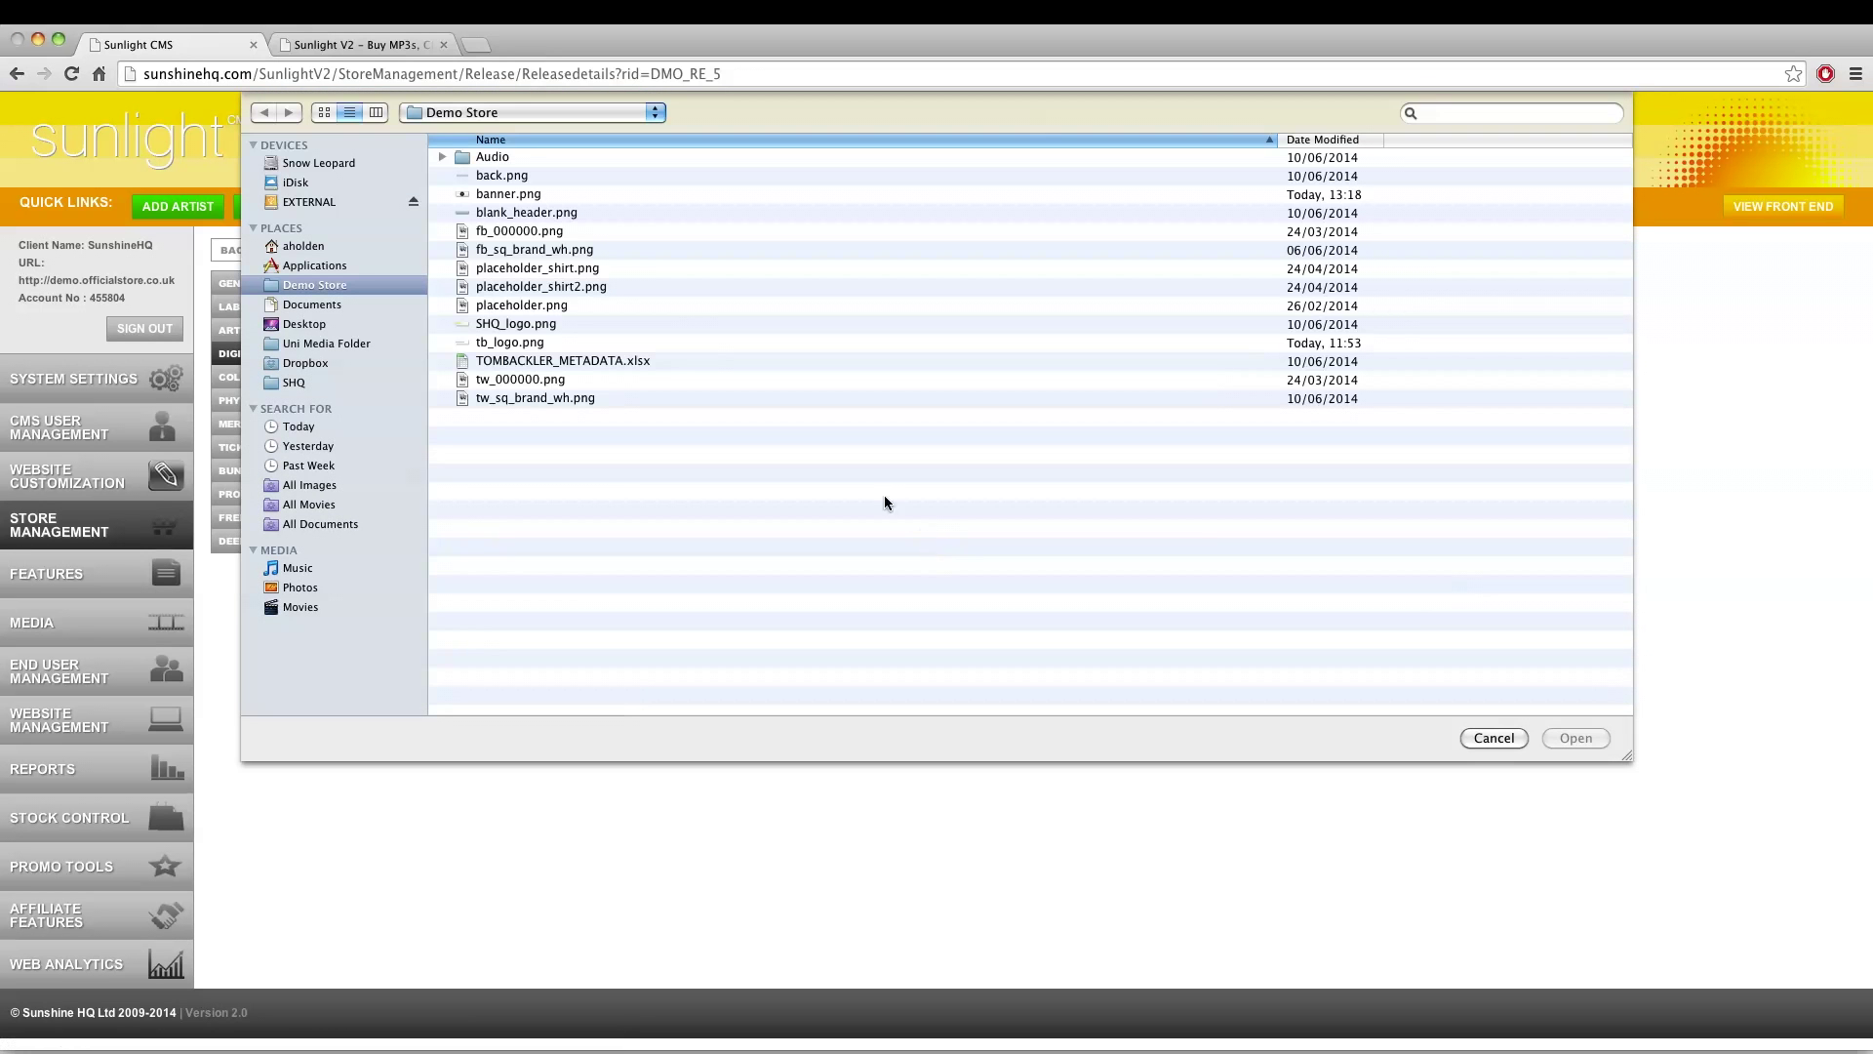
left_click(532, 360)
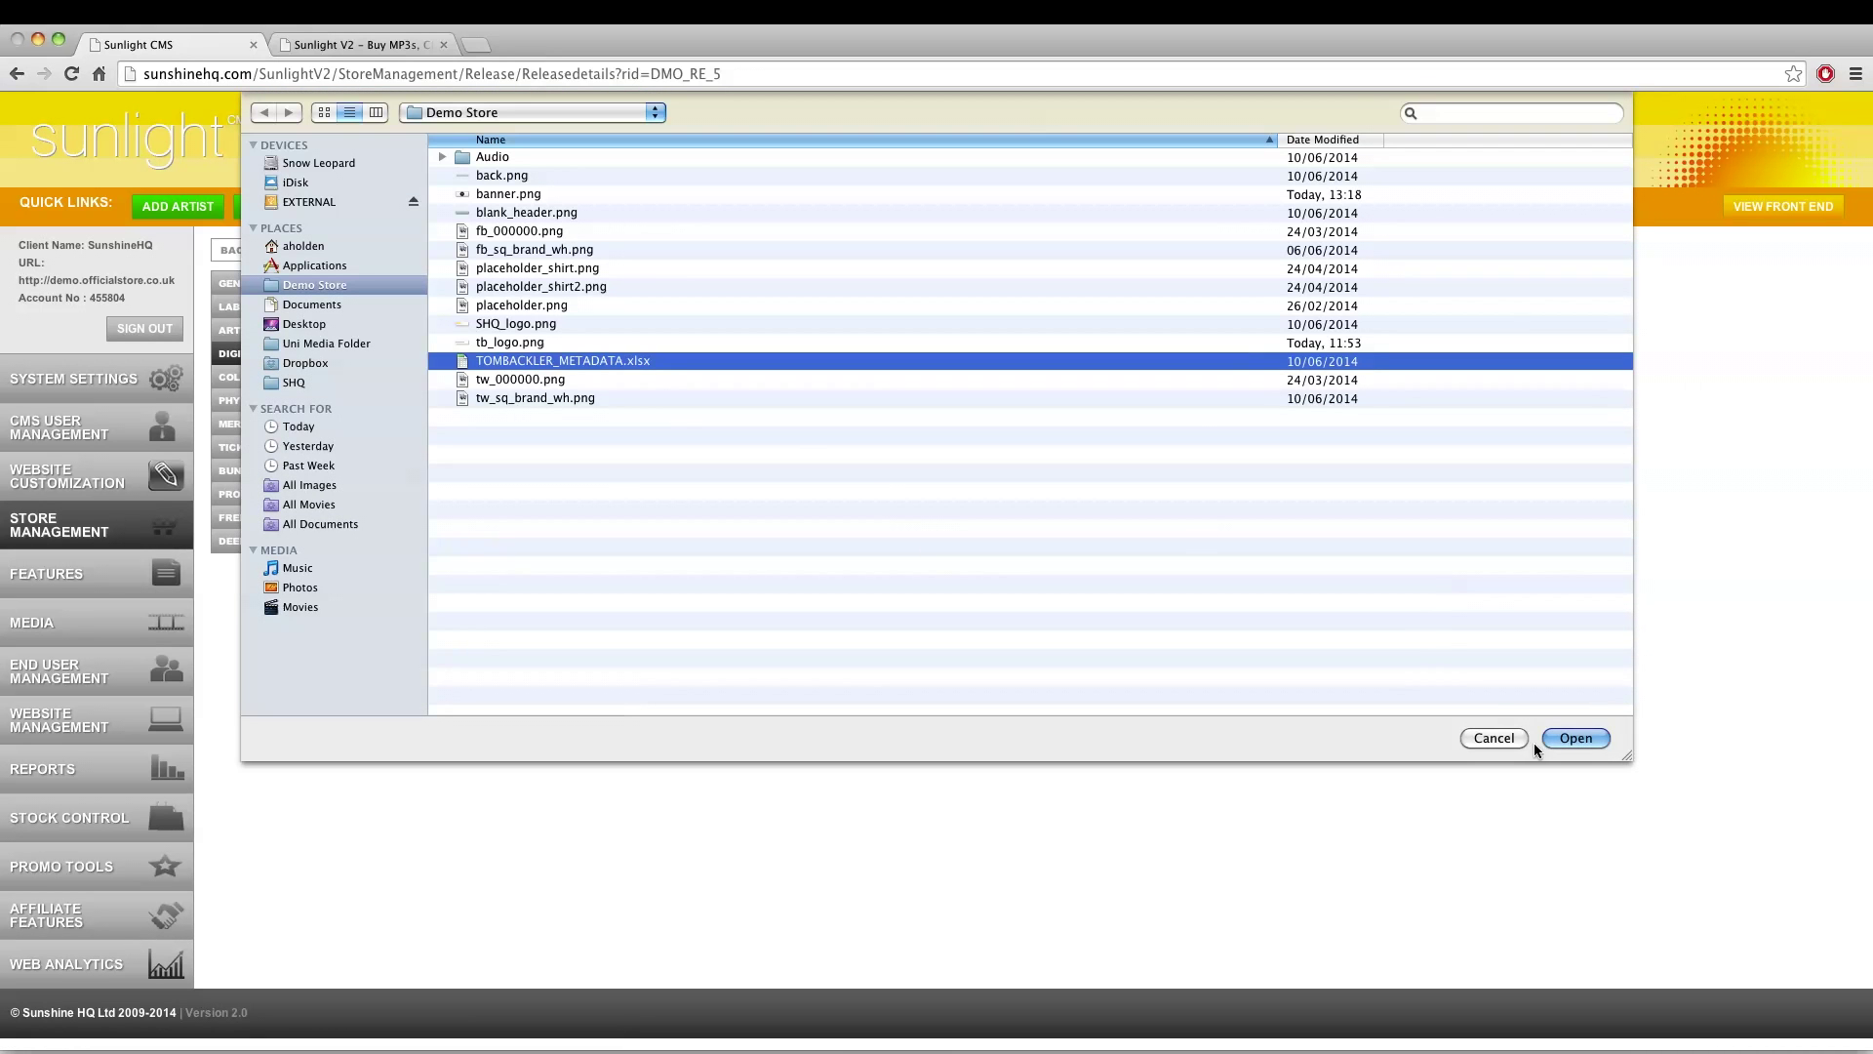
left_click(1576, 737)
left_click(1070, 634)
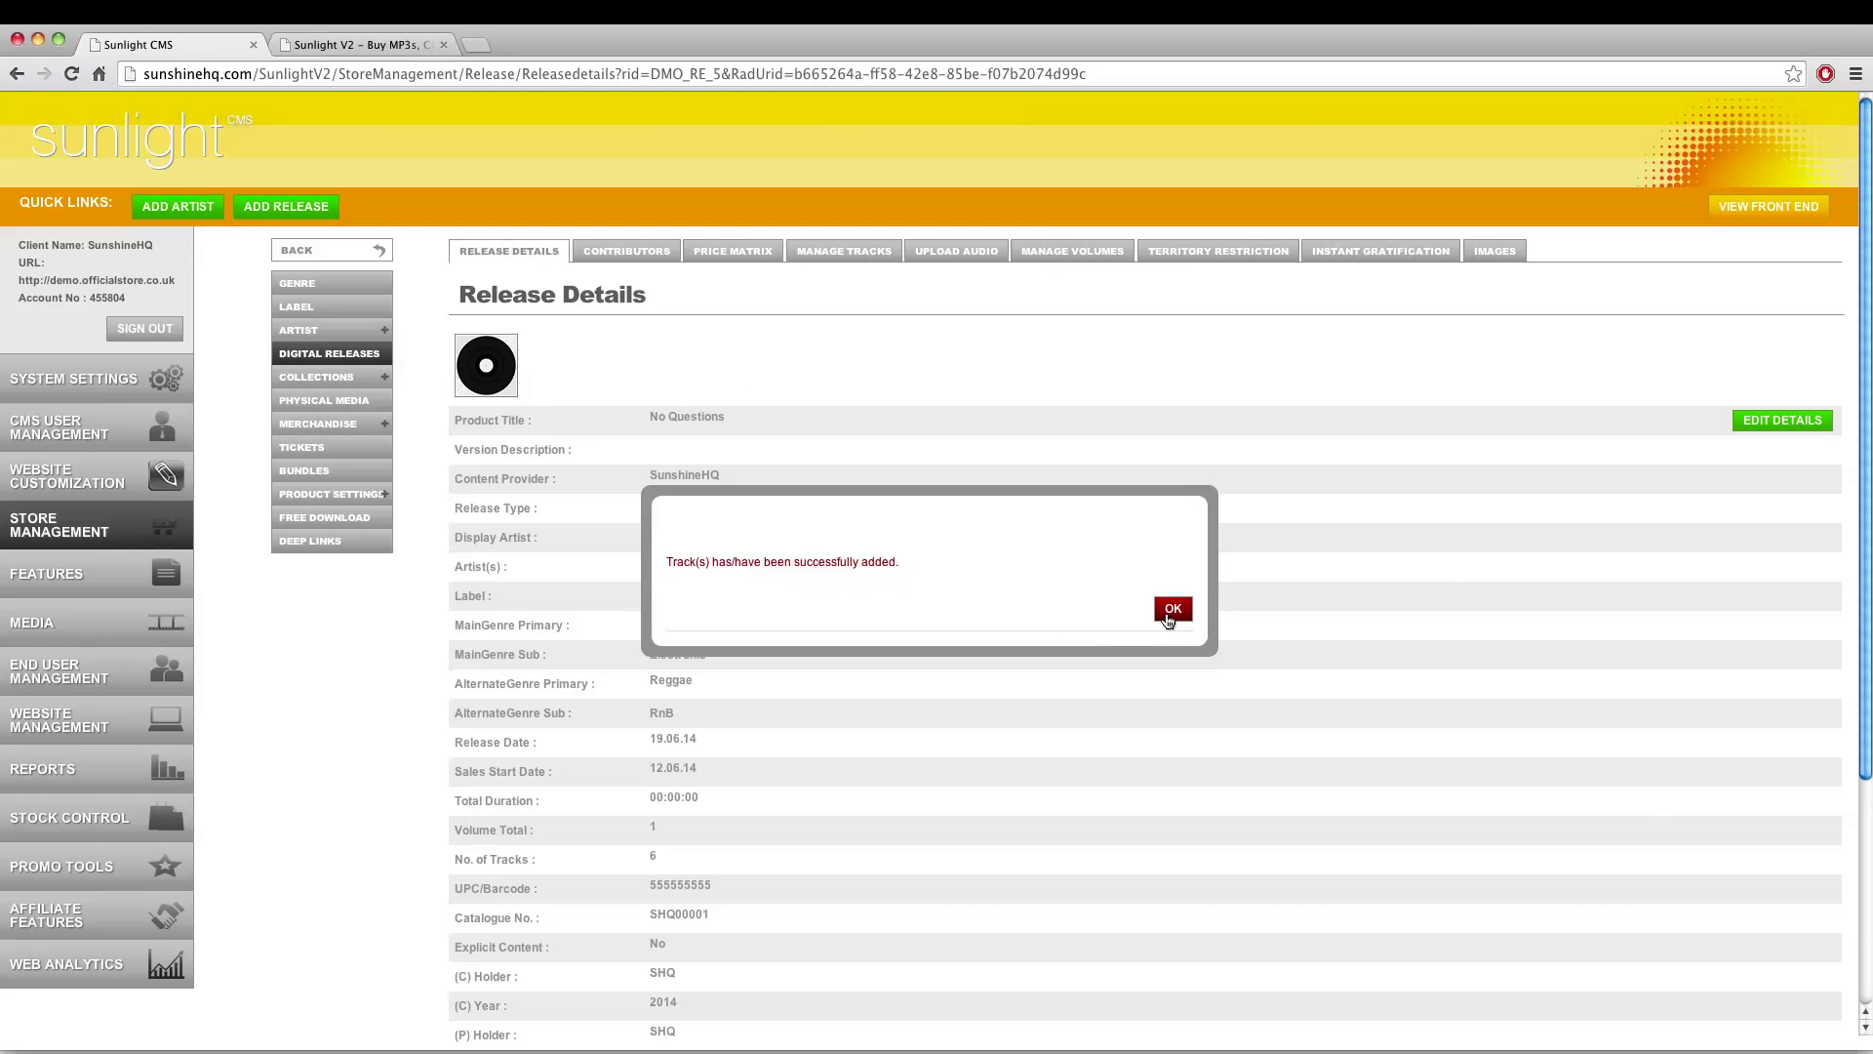
left_click(1172, 609)
left_click(844, 251)
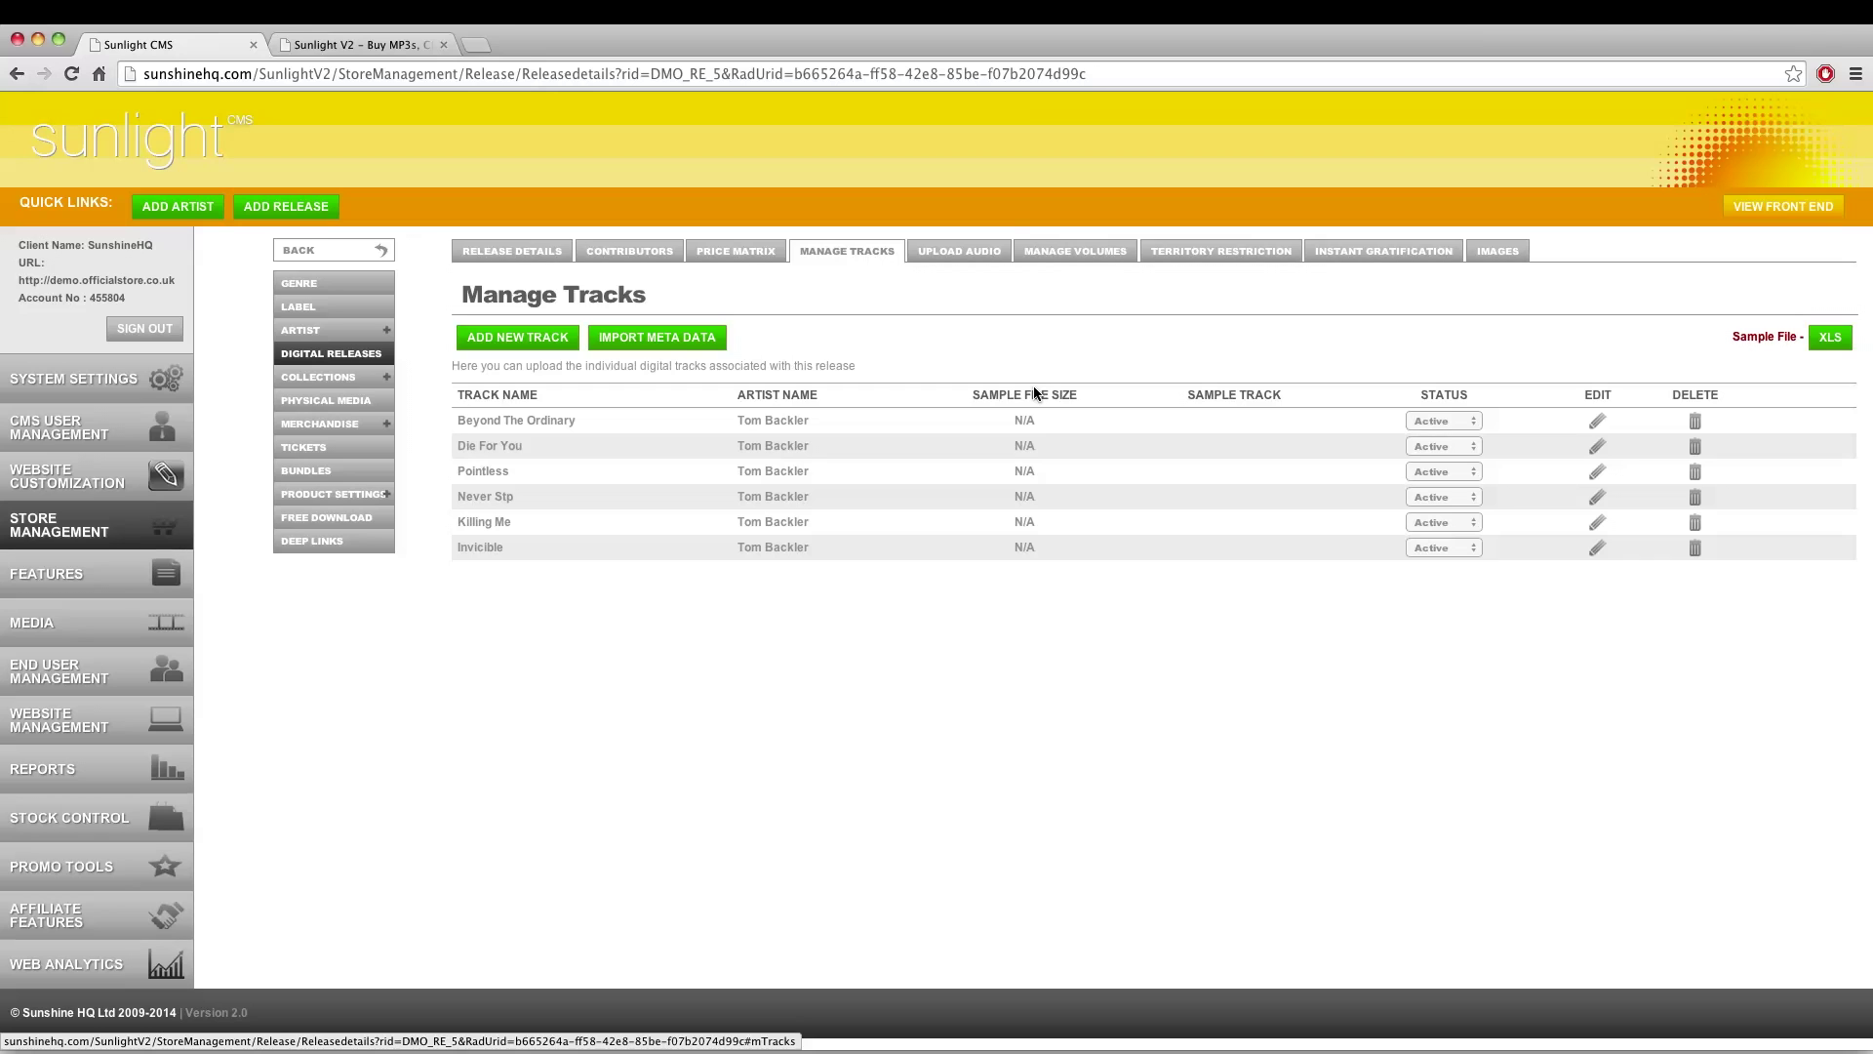
Review the formats offered for uploading the release's audio and check its price matrix
left_click(920, 256)
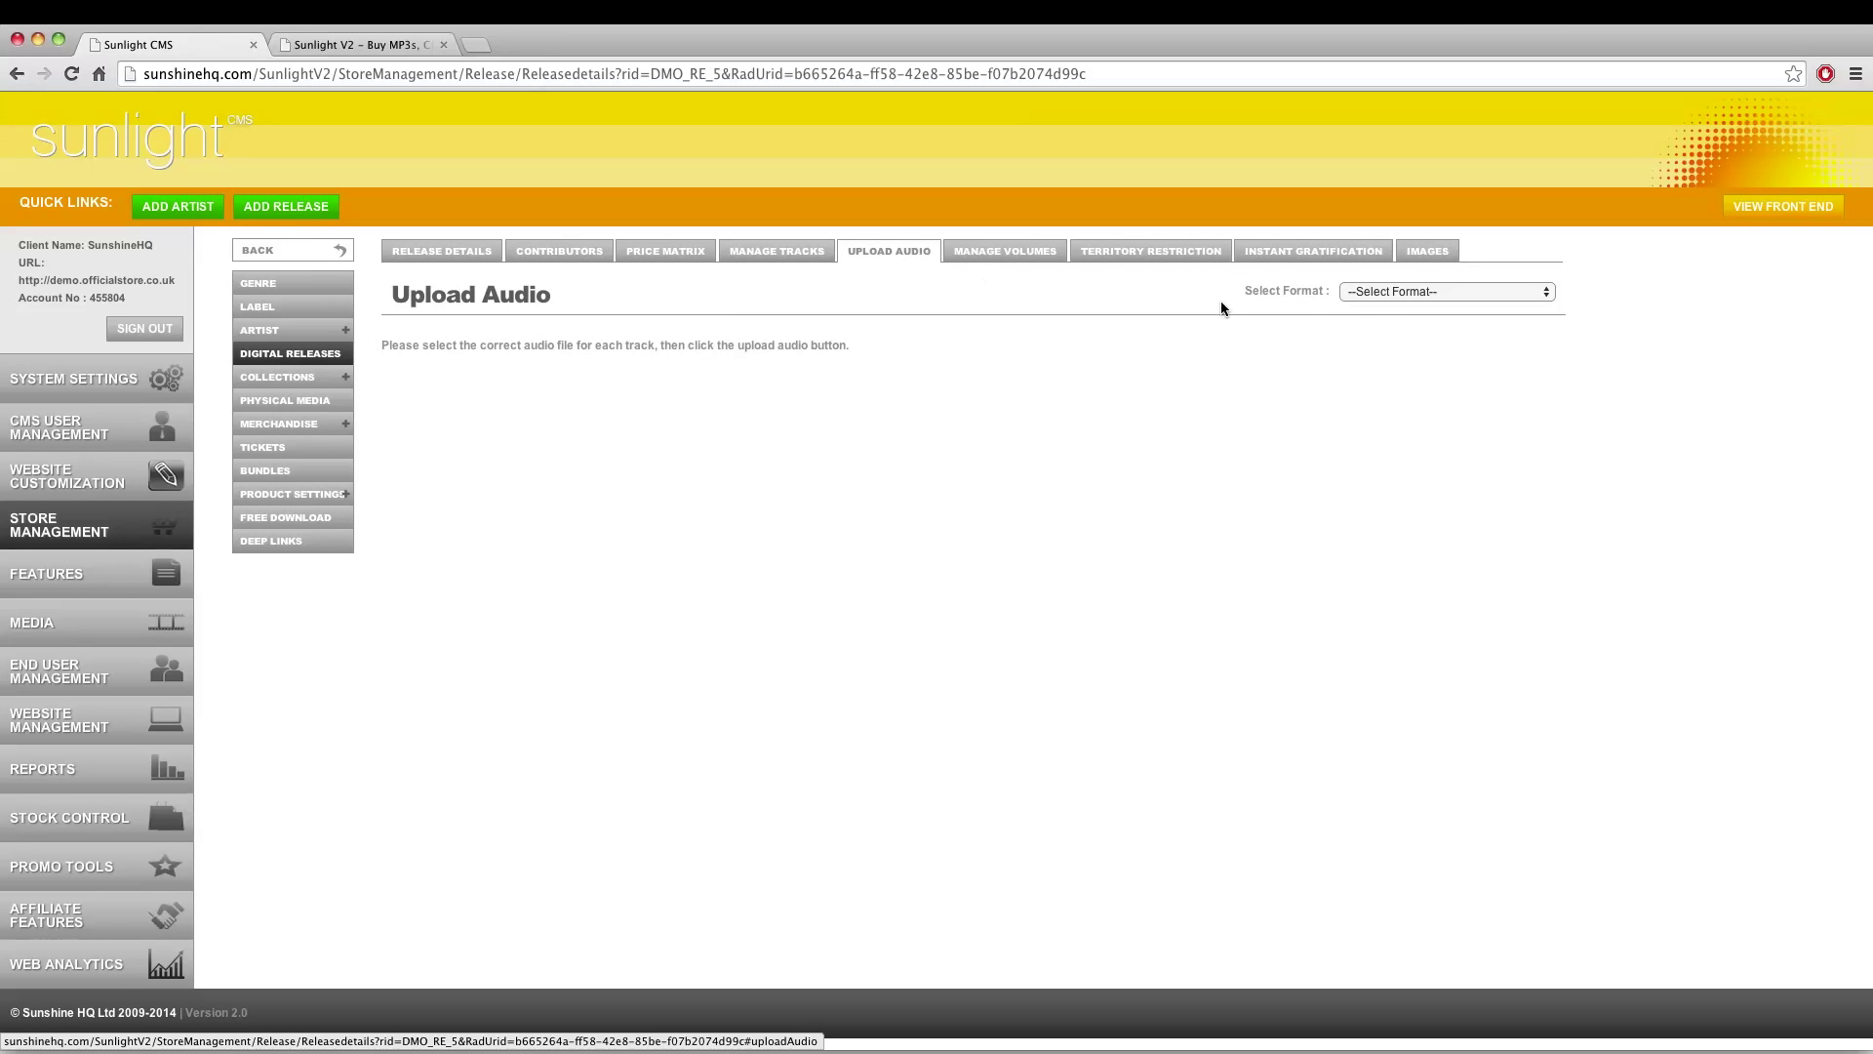
left_click(1380, 293)
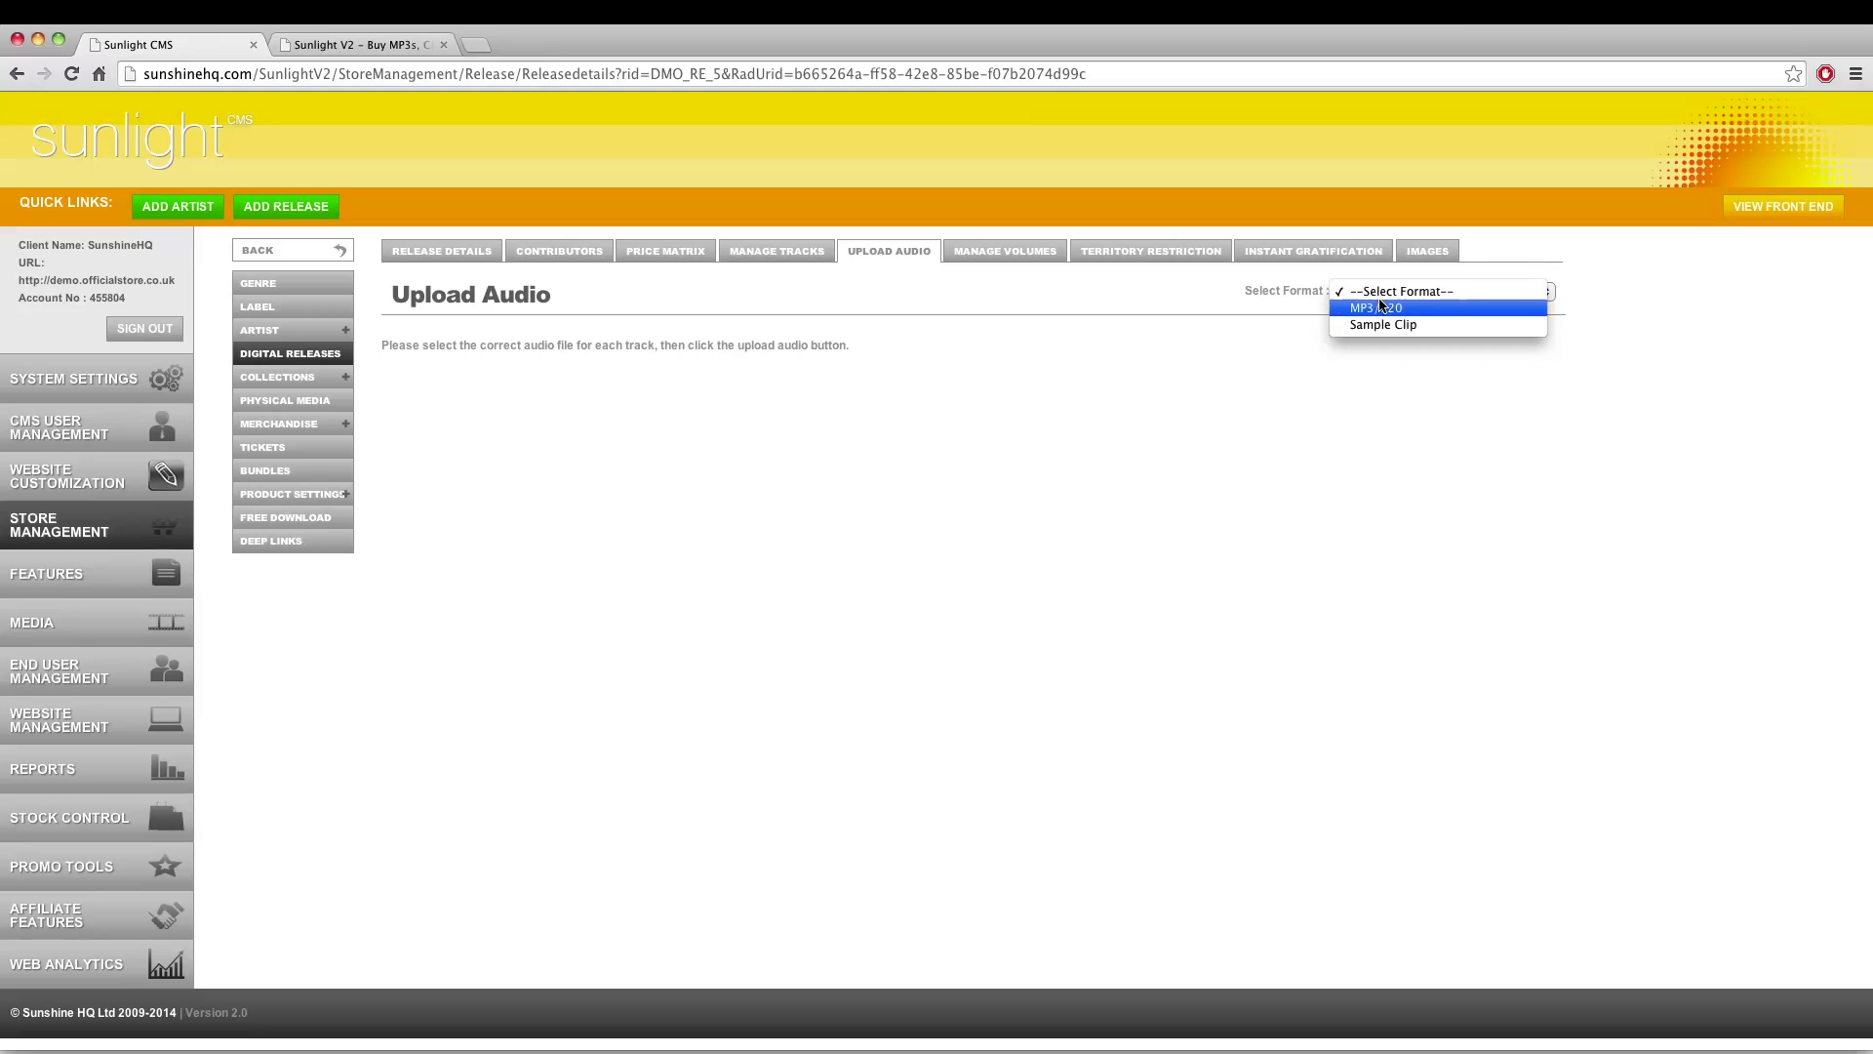
left_click(1130, 307)
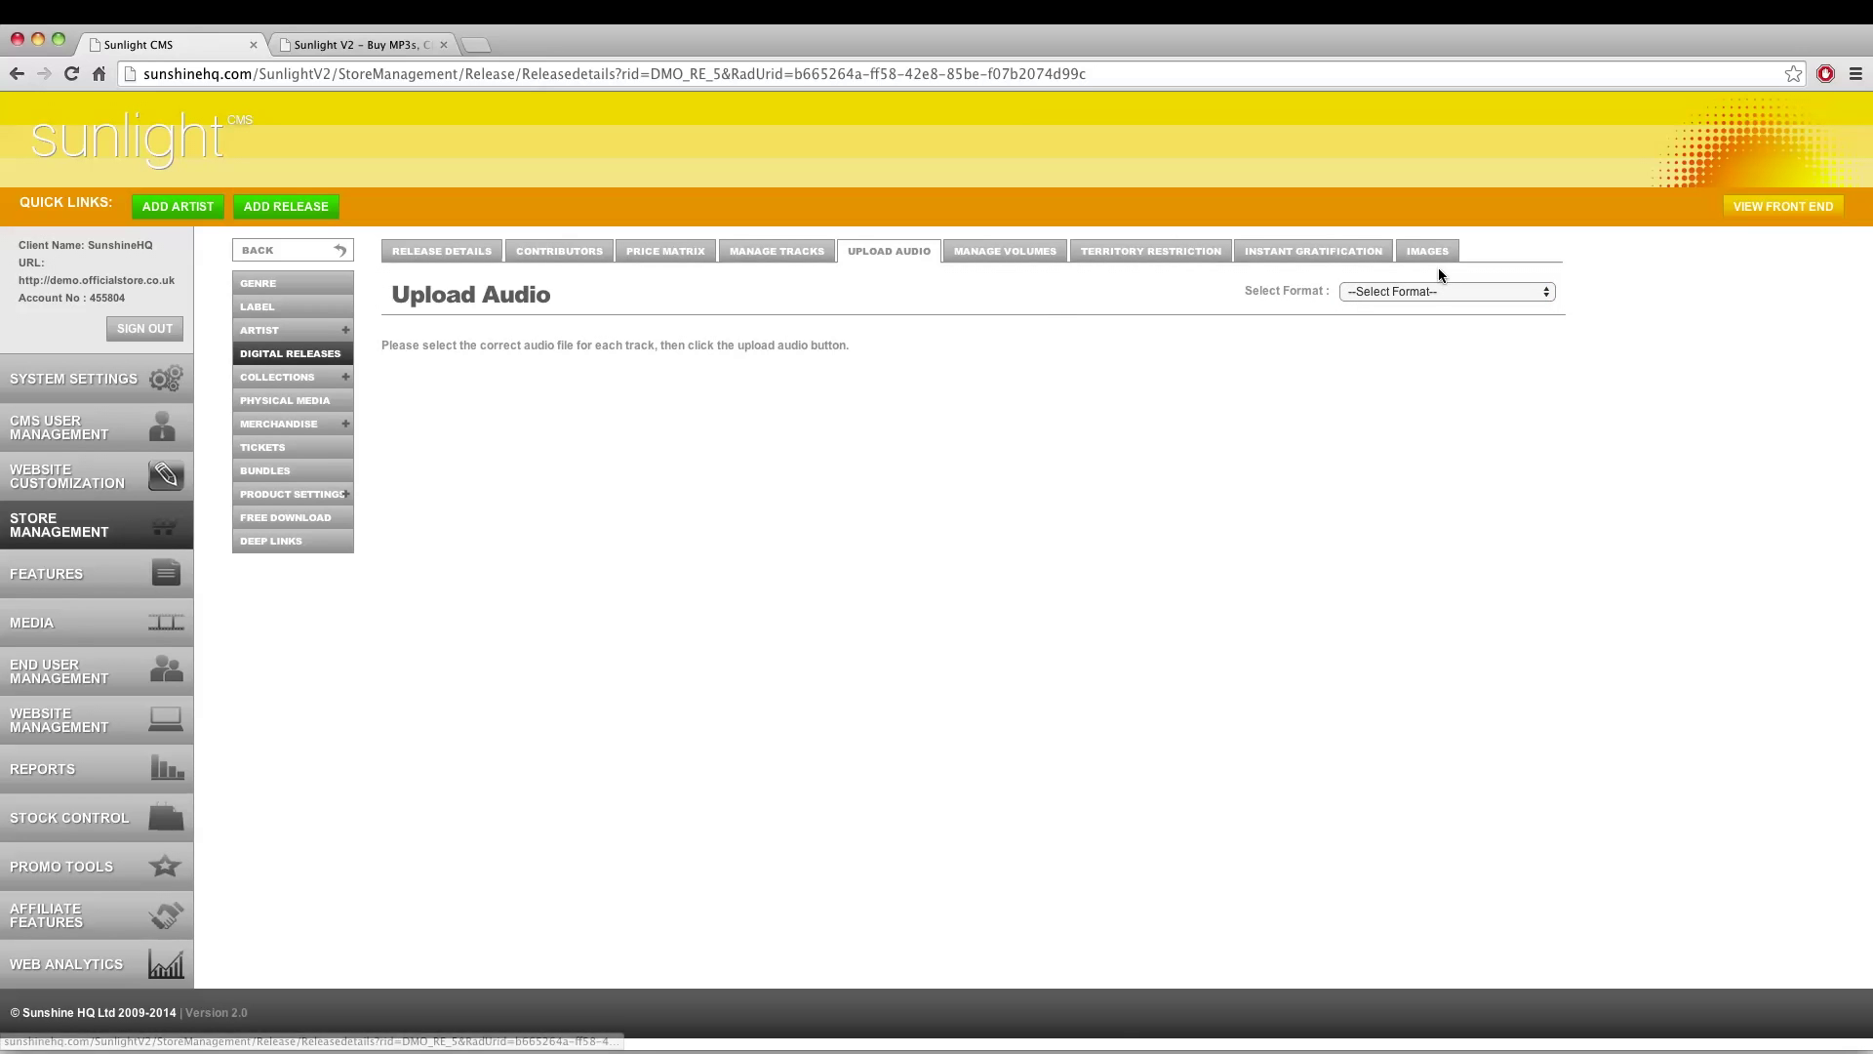
left_click(1391, 293)
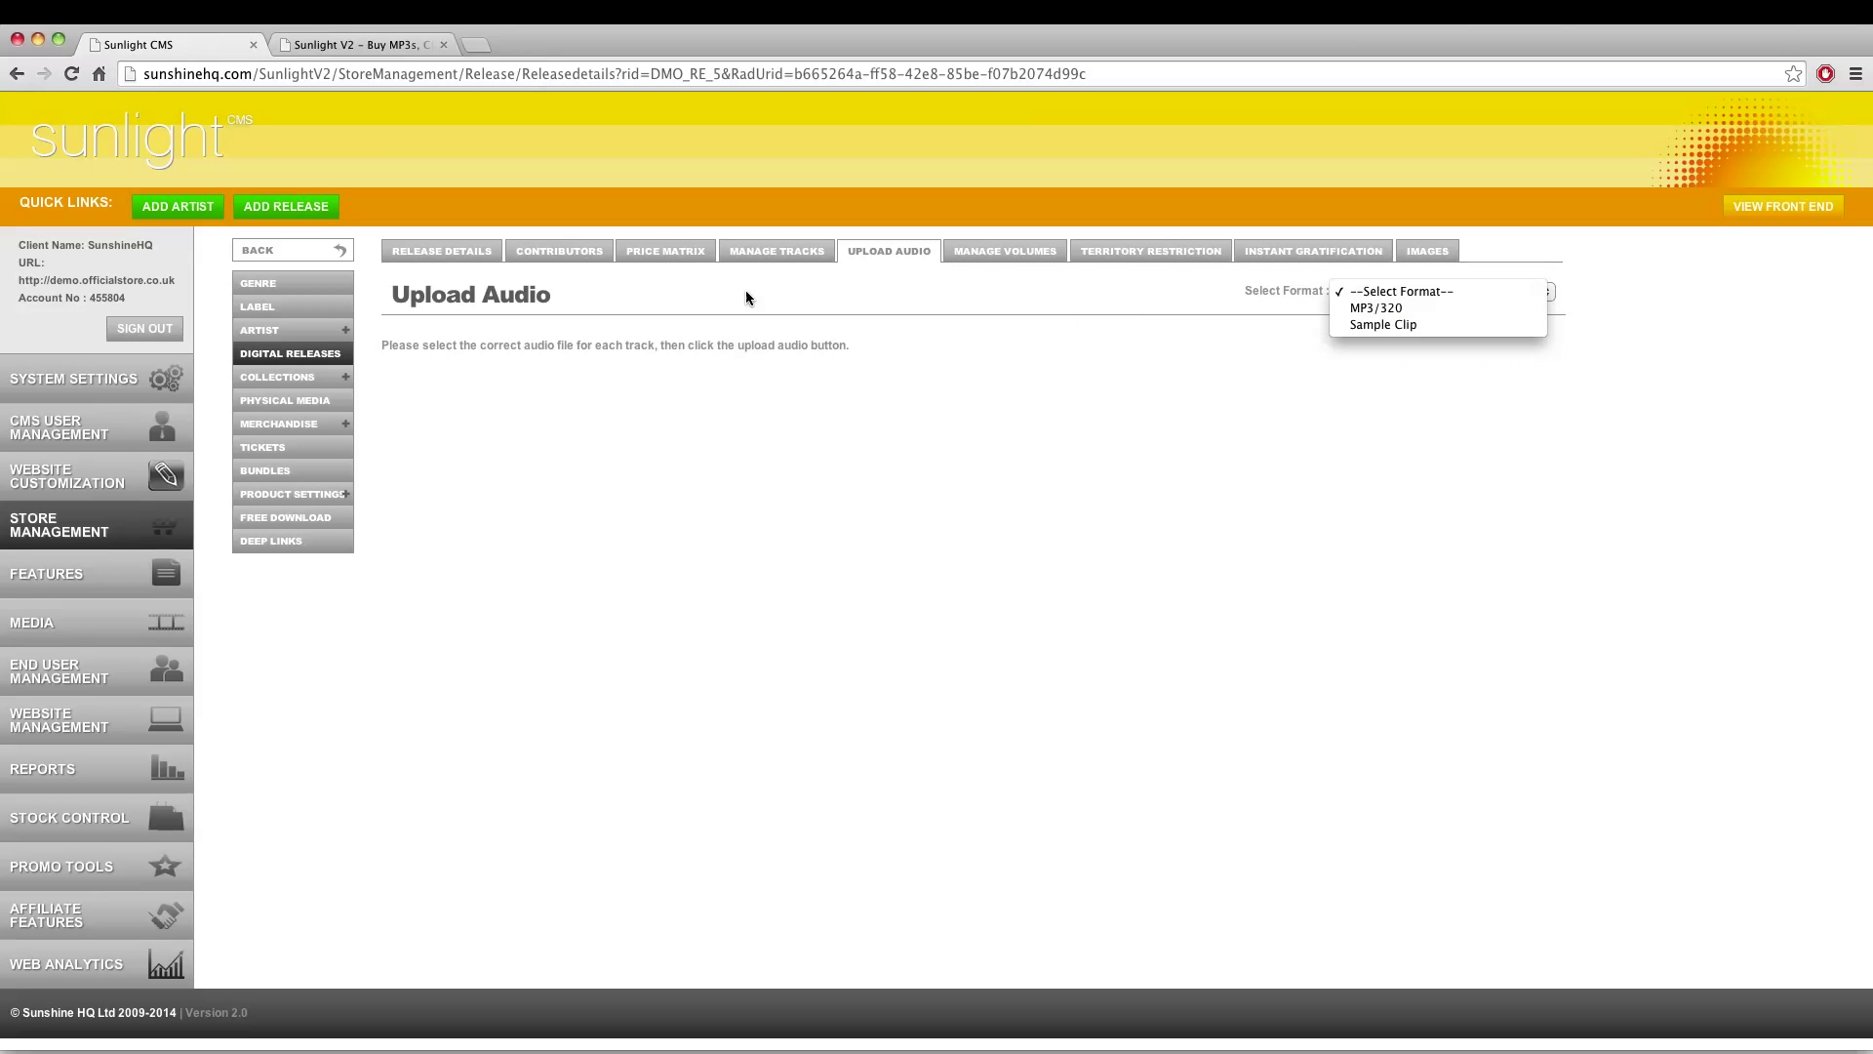
left_click(690, 273)
left_click(681, 254)
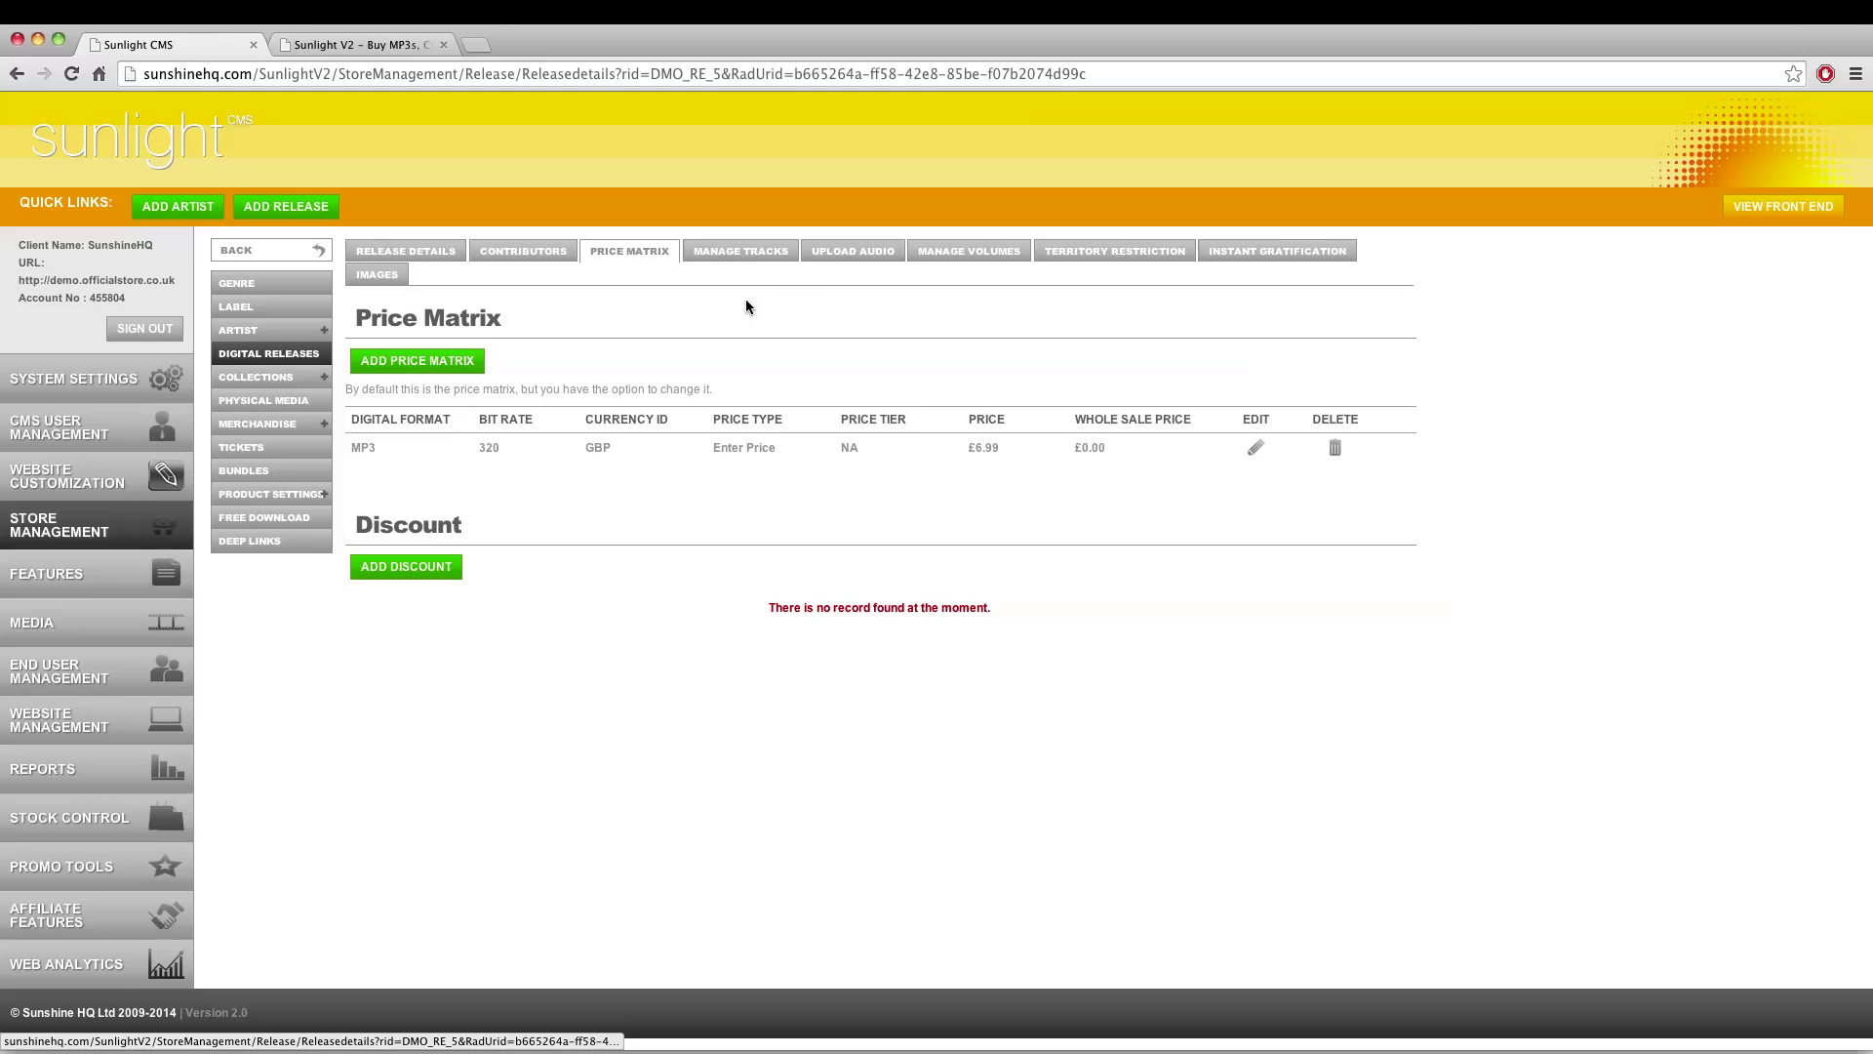
Return to the No Questions audio upload and set its format to Sample Clip
left_click(835, 256)
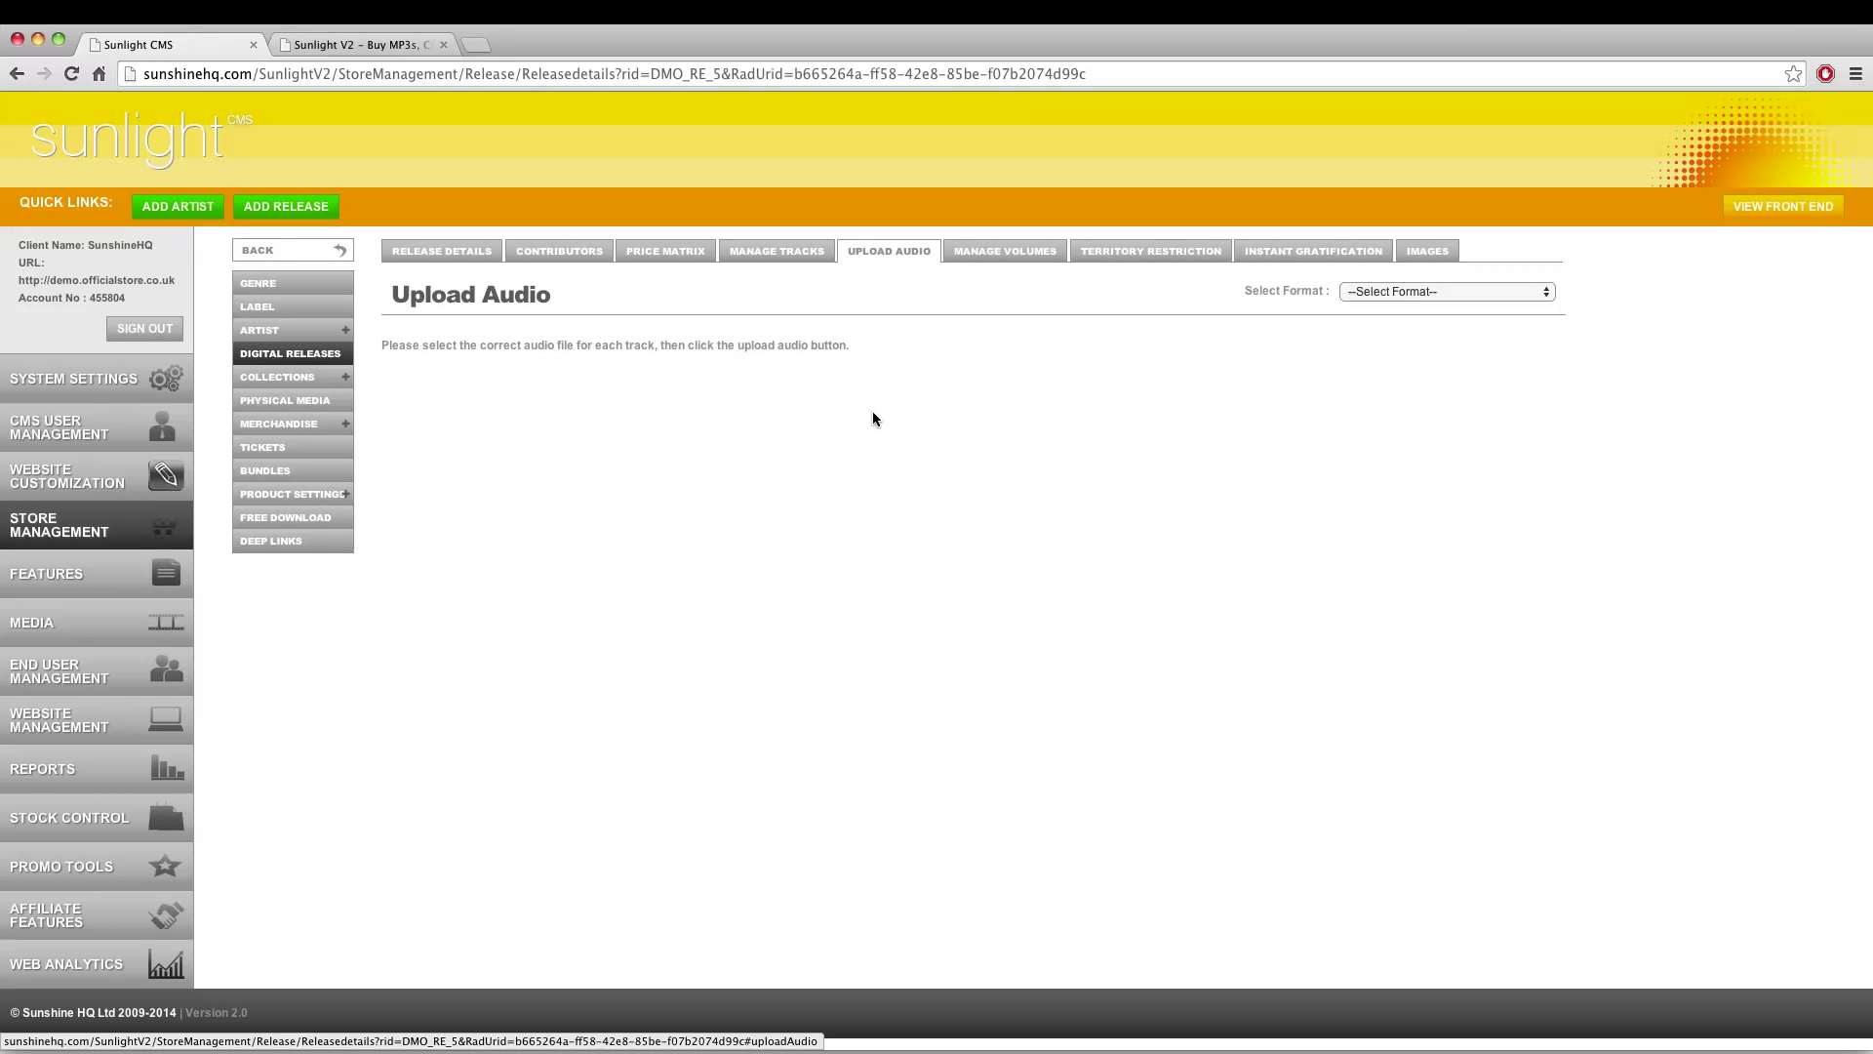
left_click(1396, 290)
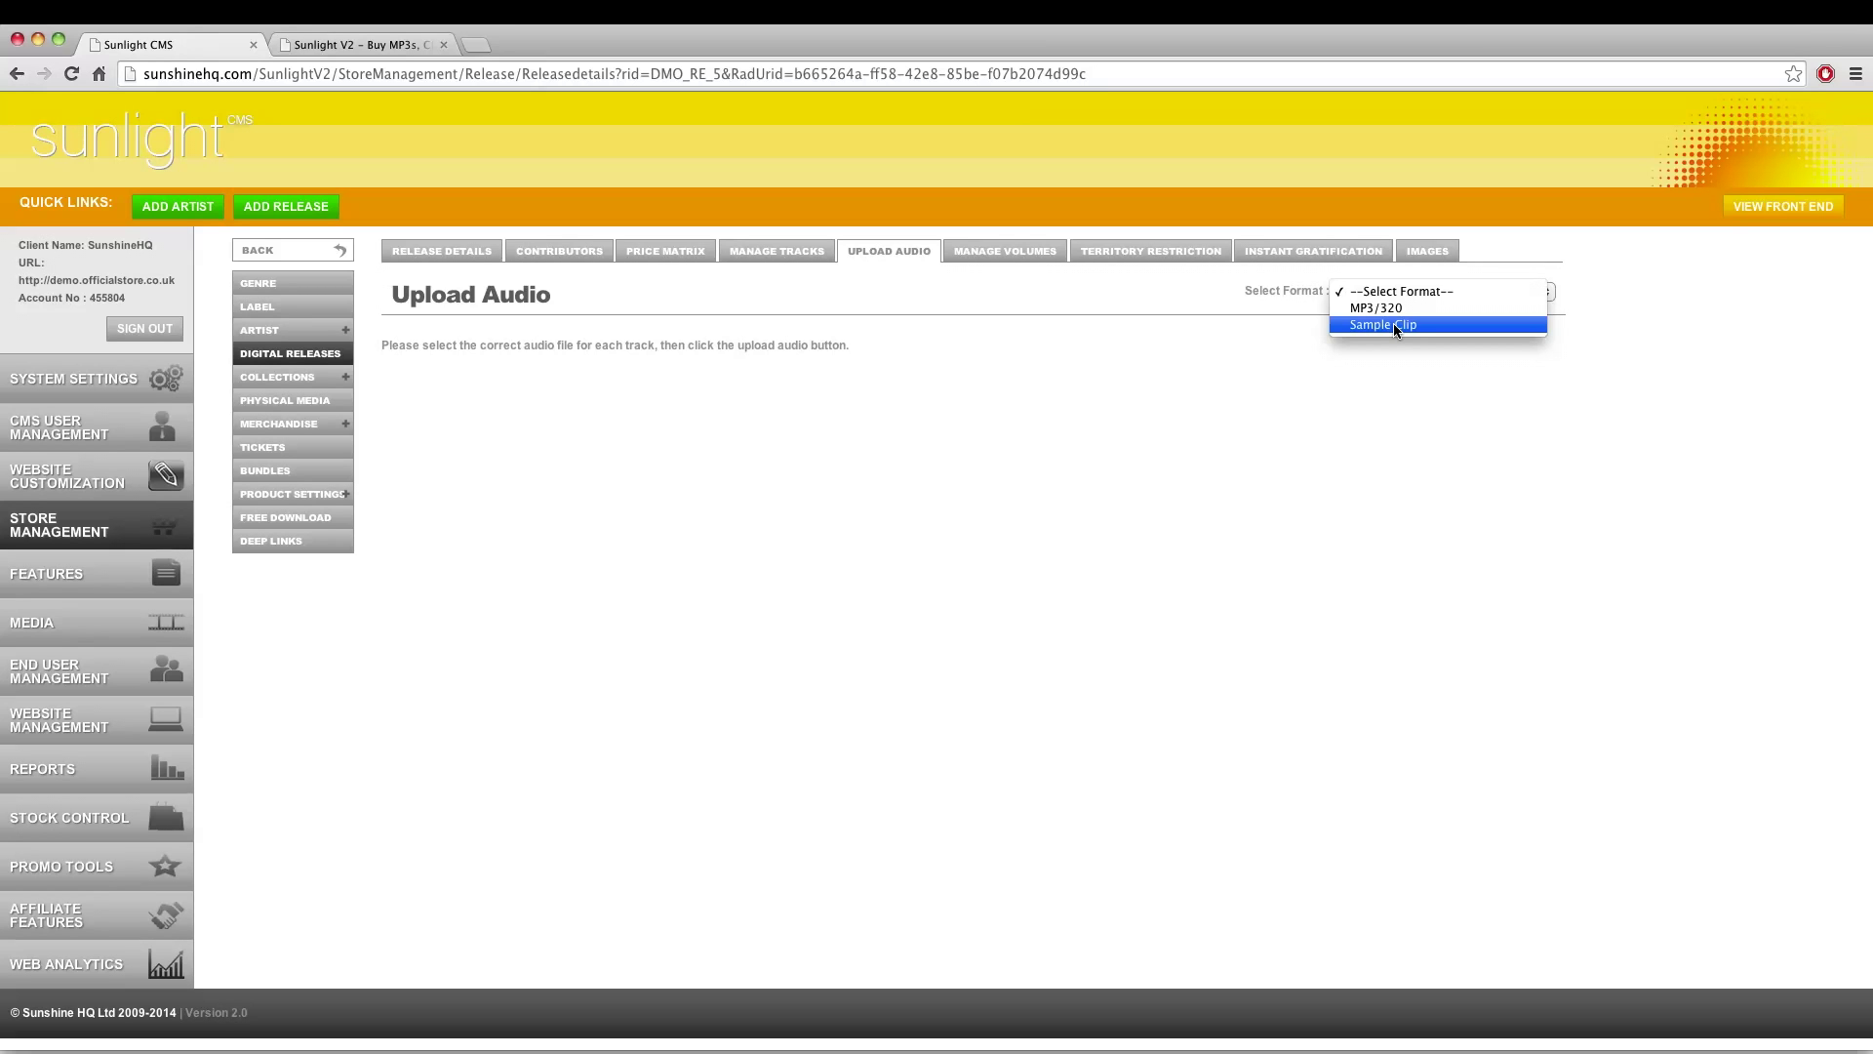
left_click(1394, 326)
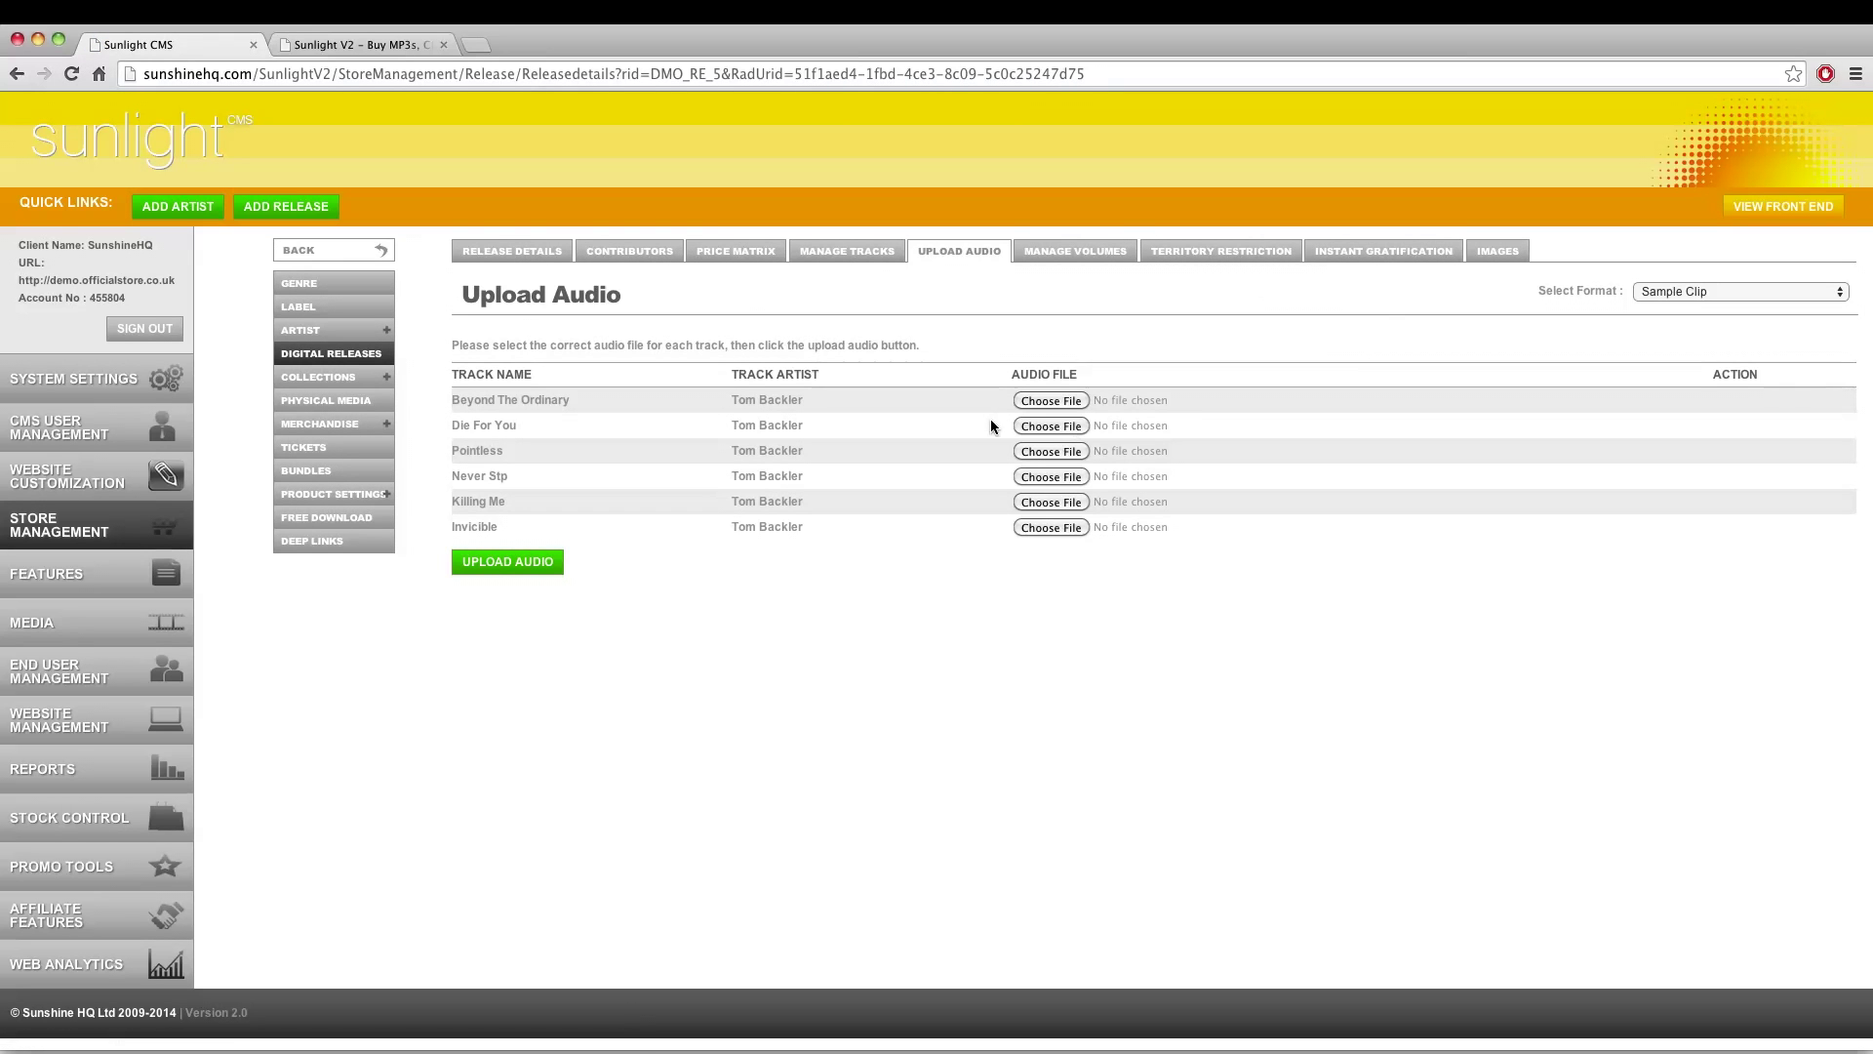
left_click(1693, 298)
left_click(1694, 298)
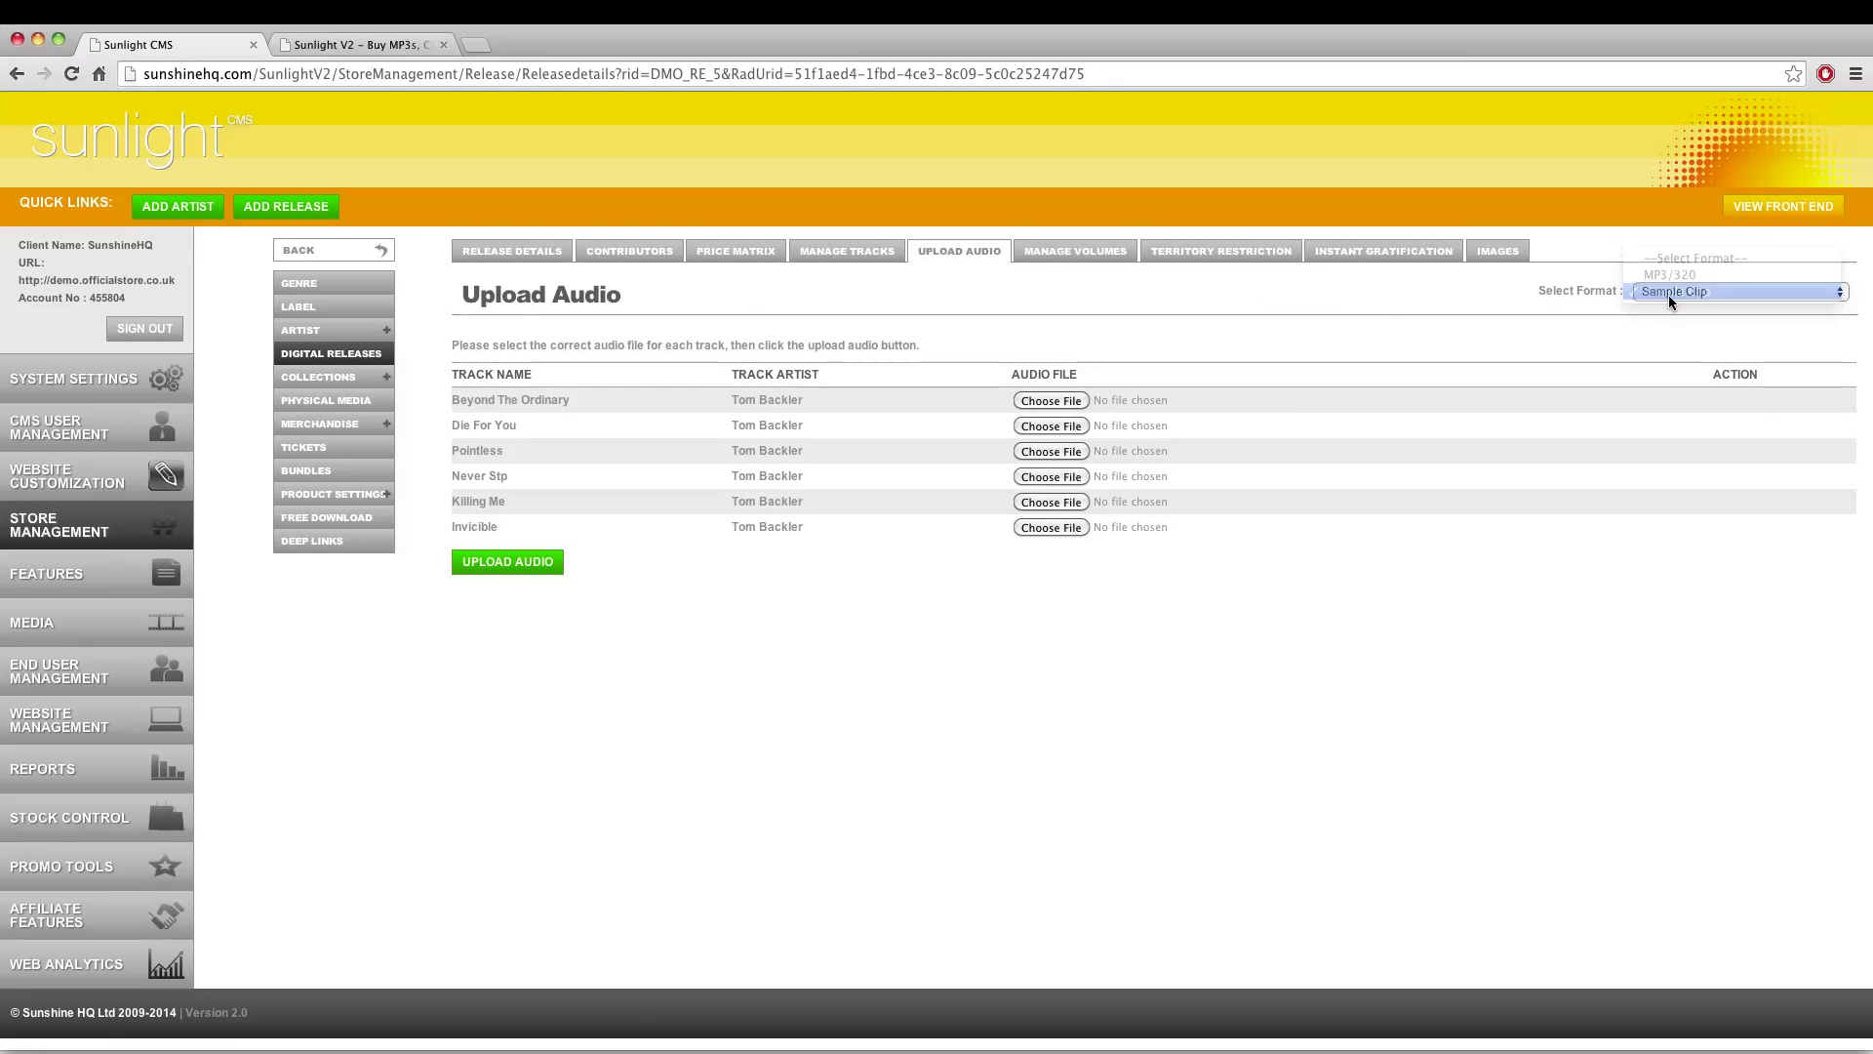
Attach the 01 Beyond The Ordinary MP3 from the Samples folder inside Audio to the Beyond The Ordinary track
left_click(1036, 400)
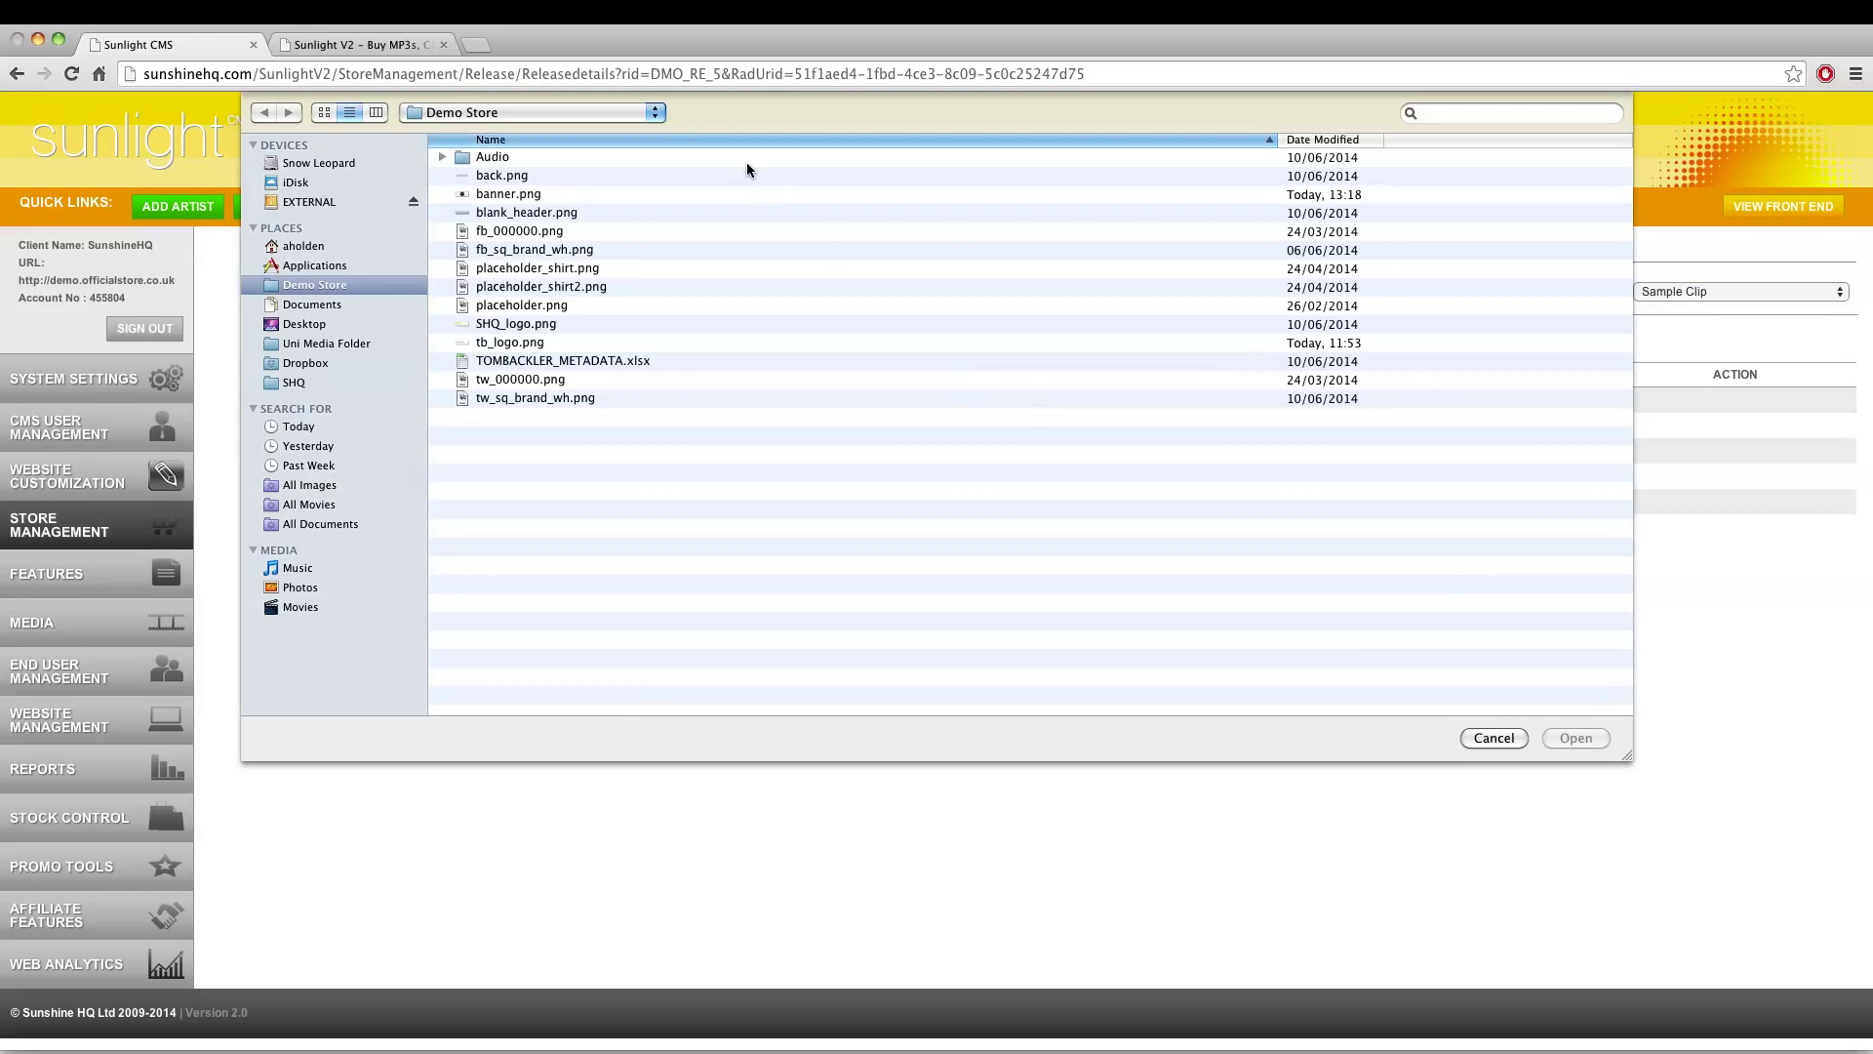
left_click(440, 159)
double_click(483, 177)
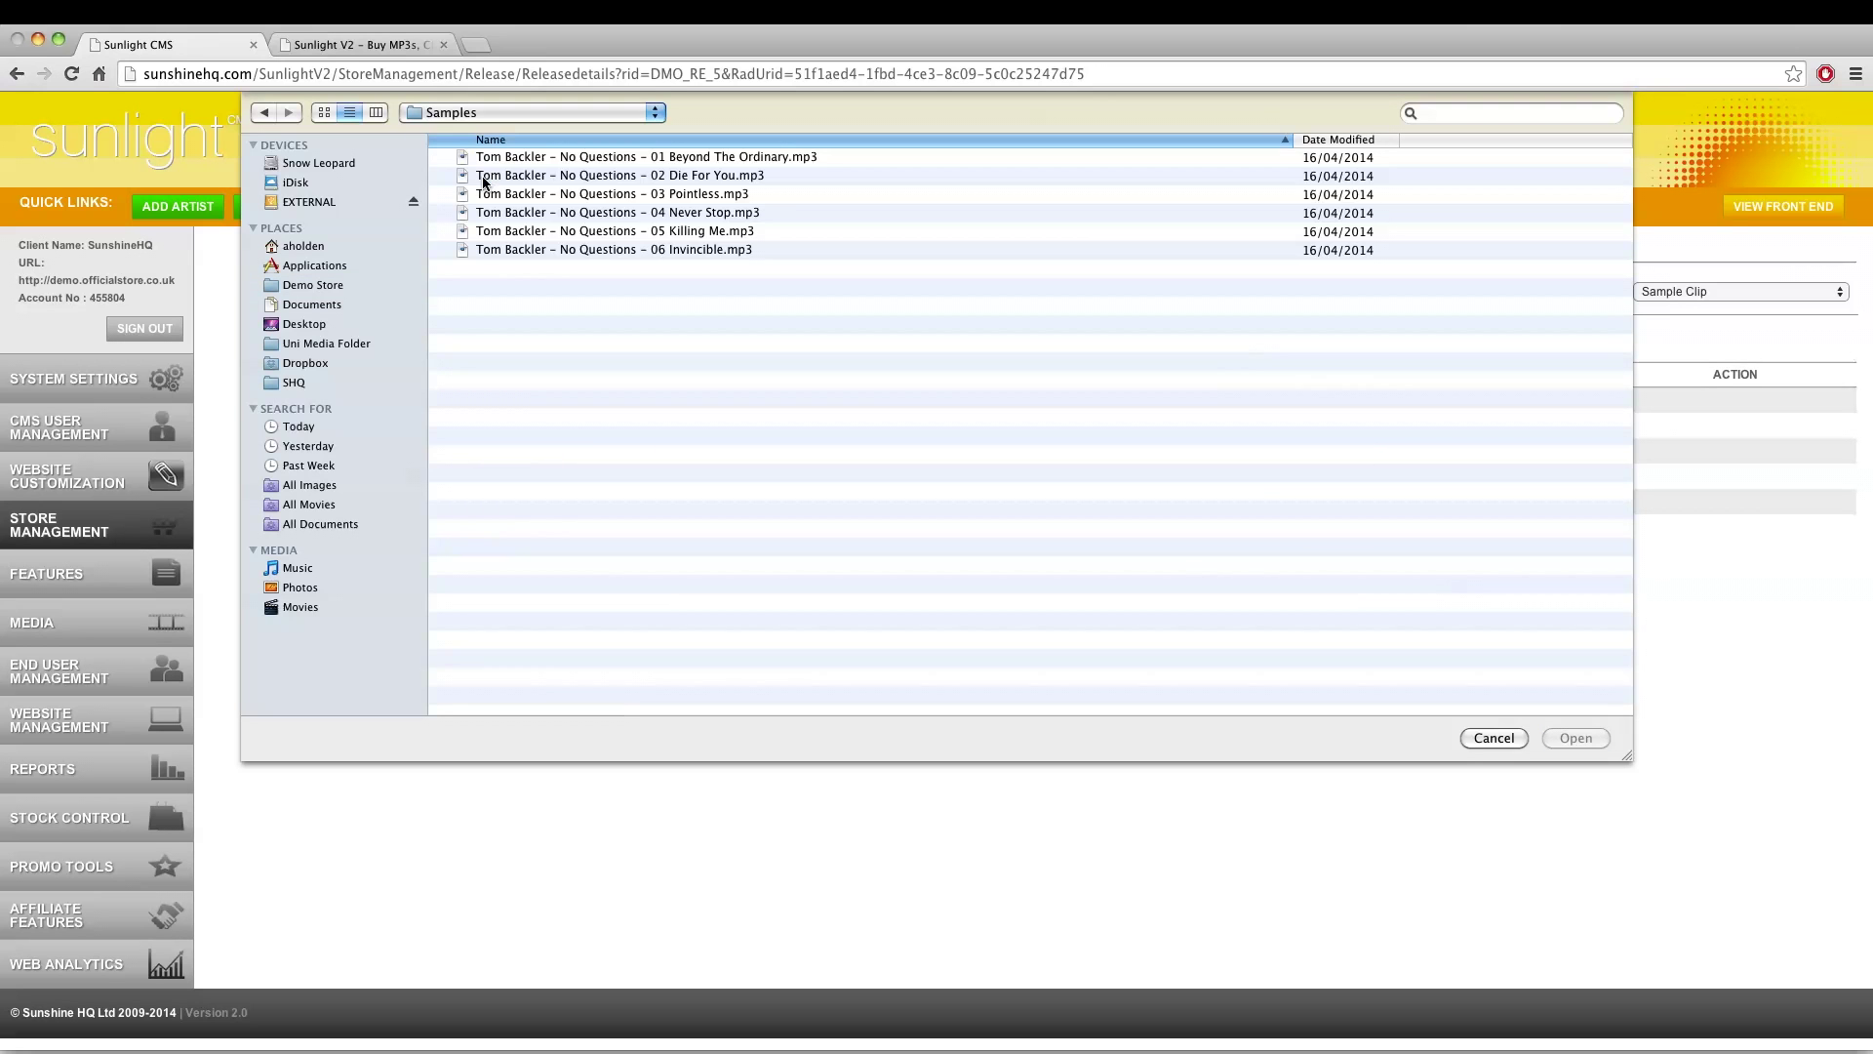
left_click(667, 180)
left_click(660, 161)
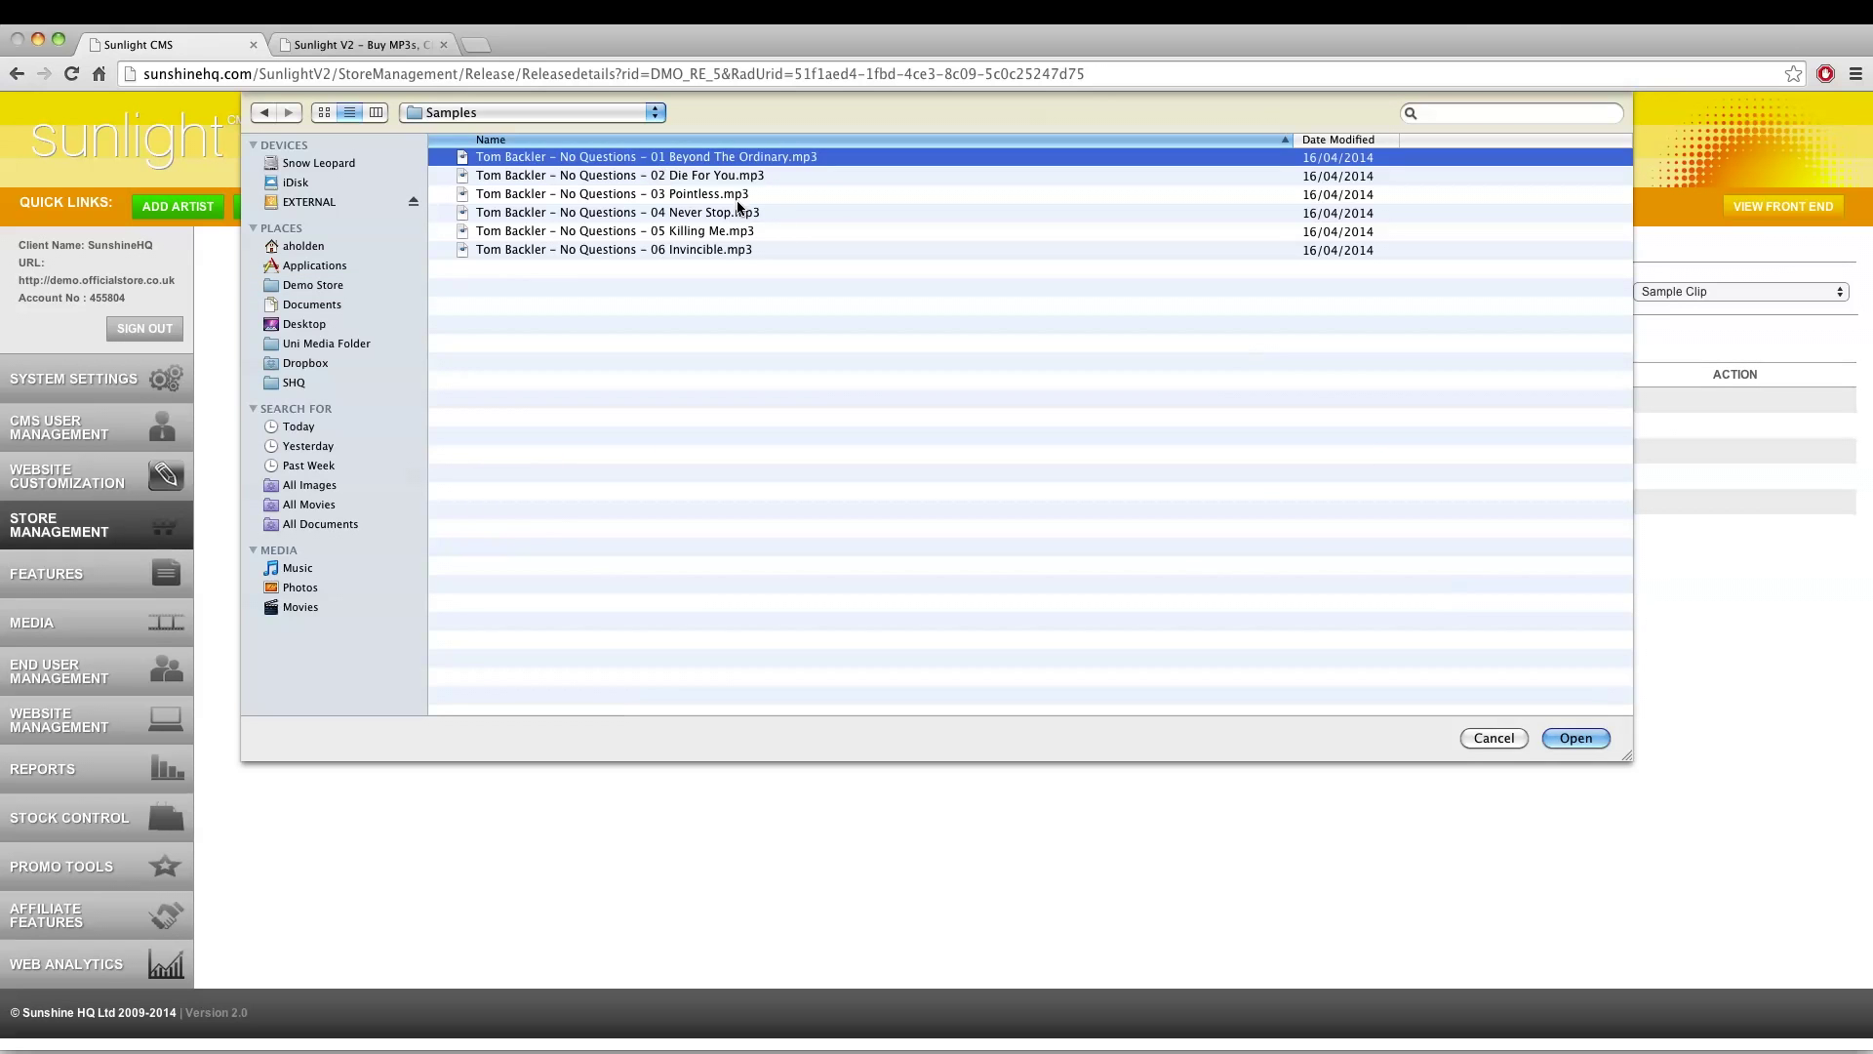
key("Return")
Attach the 02 Die For You, 03 Pointless and 04 Never Stop sample MP3s to their matching tracks
left_click(1050, 425)
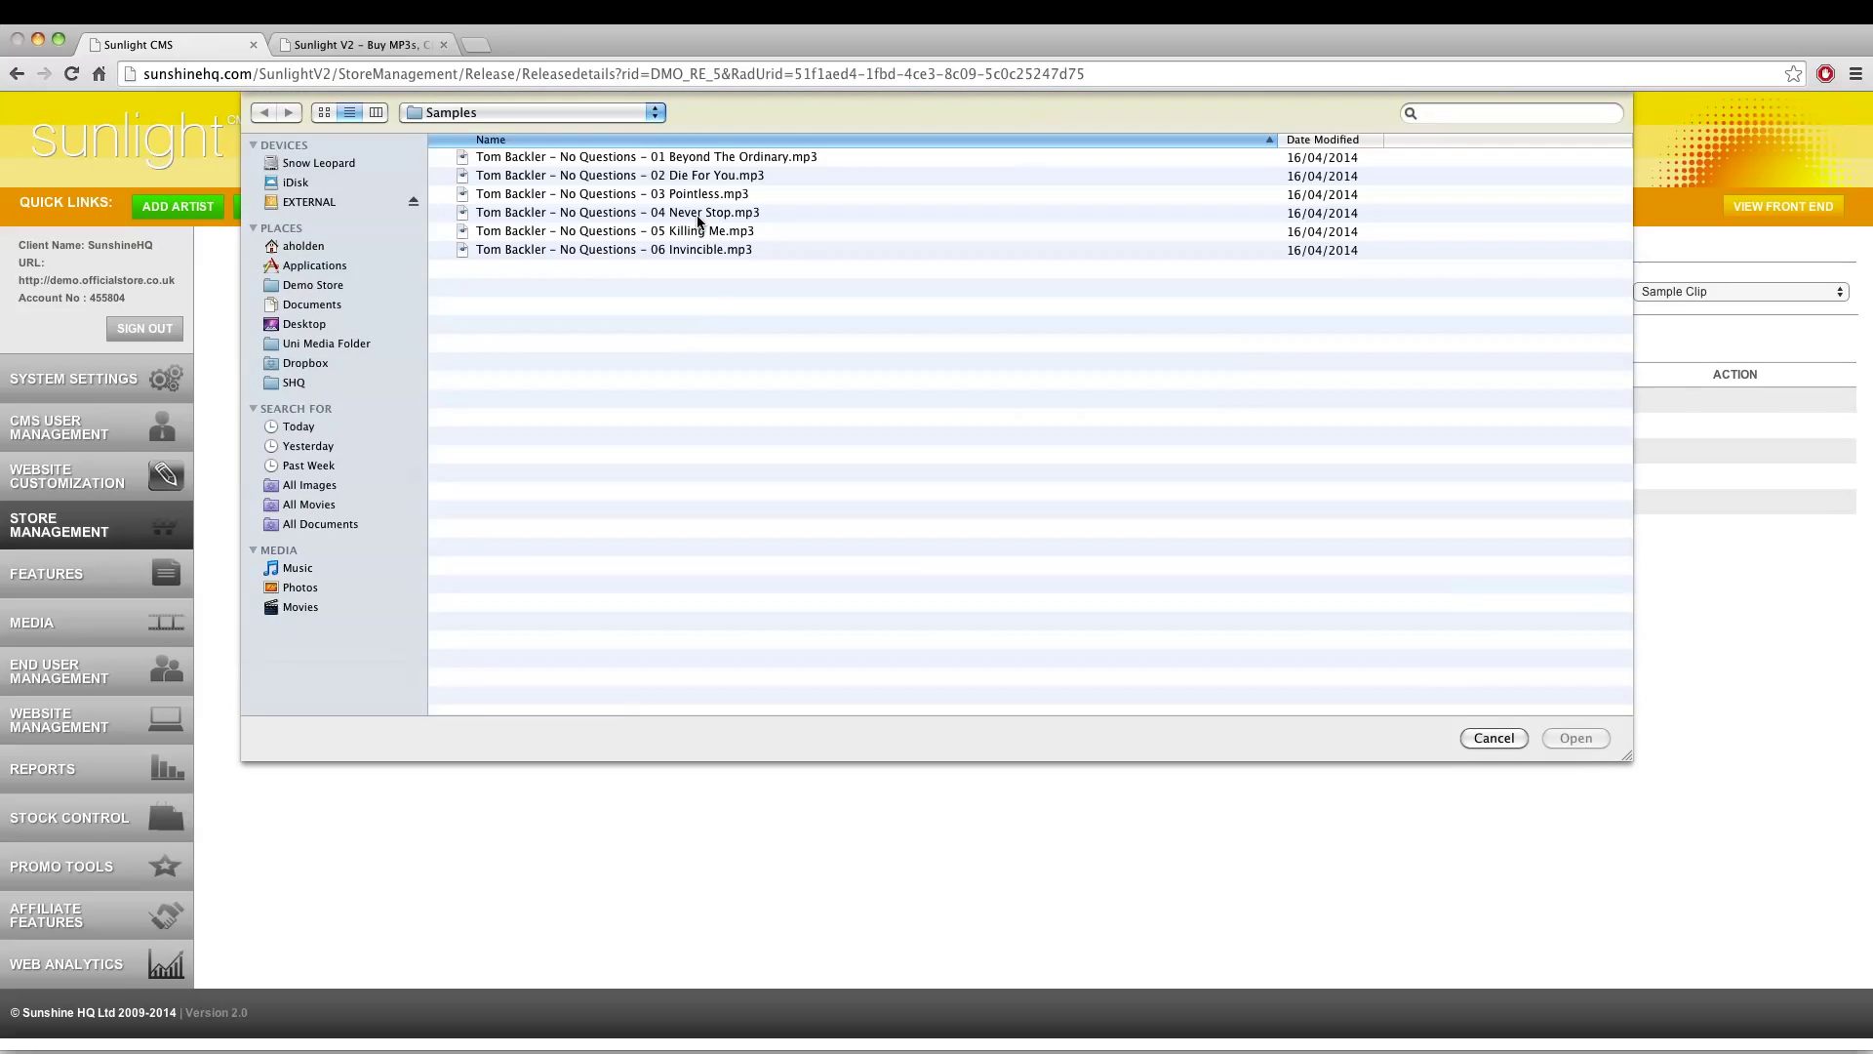
left_click(649, 176)
left_click(1052, 456)
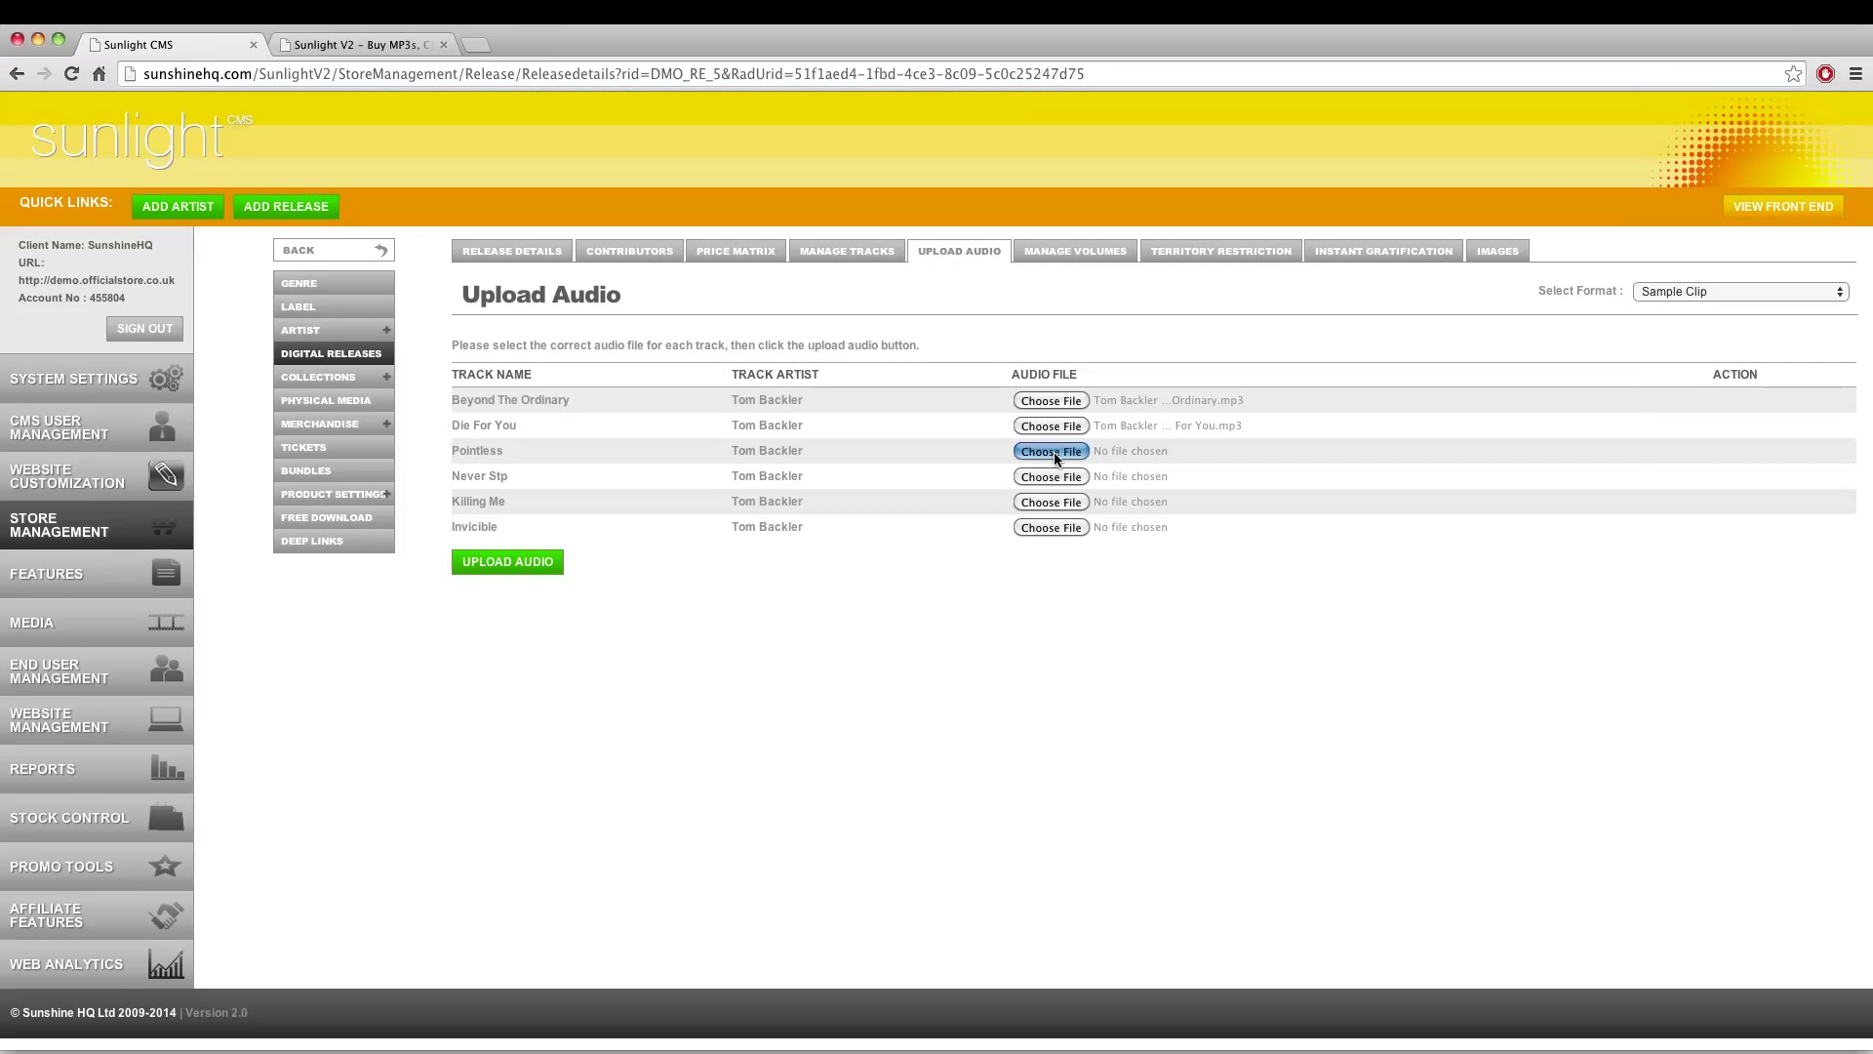
key("Return")
left_click(1059, 478)
key("Return")
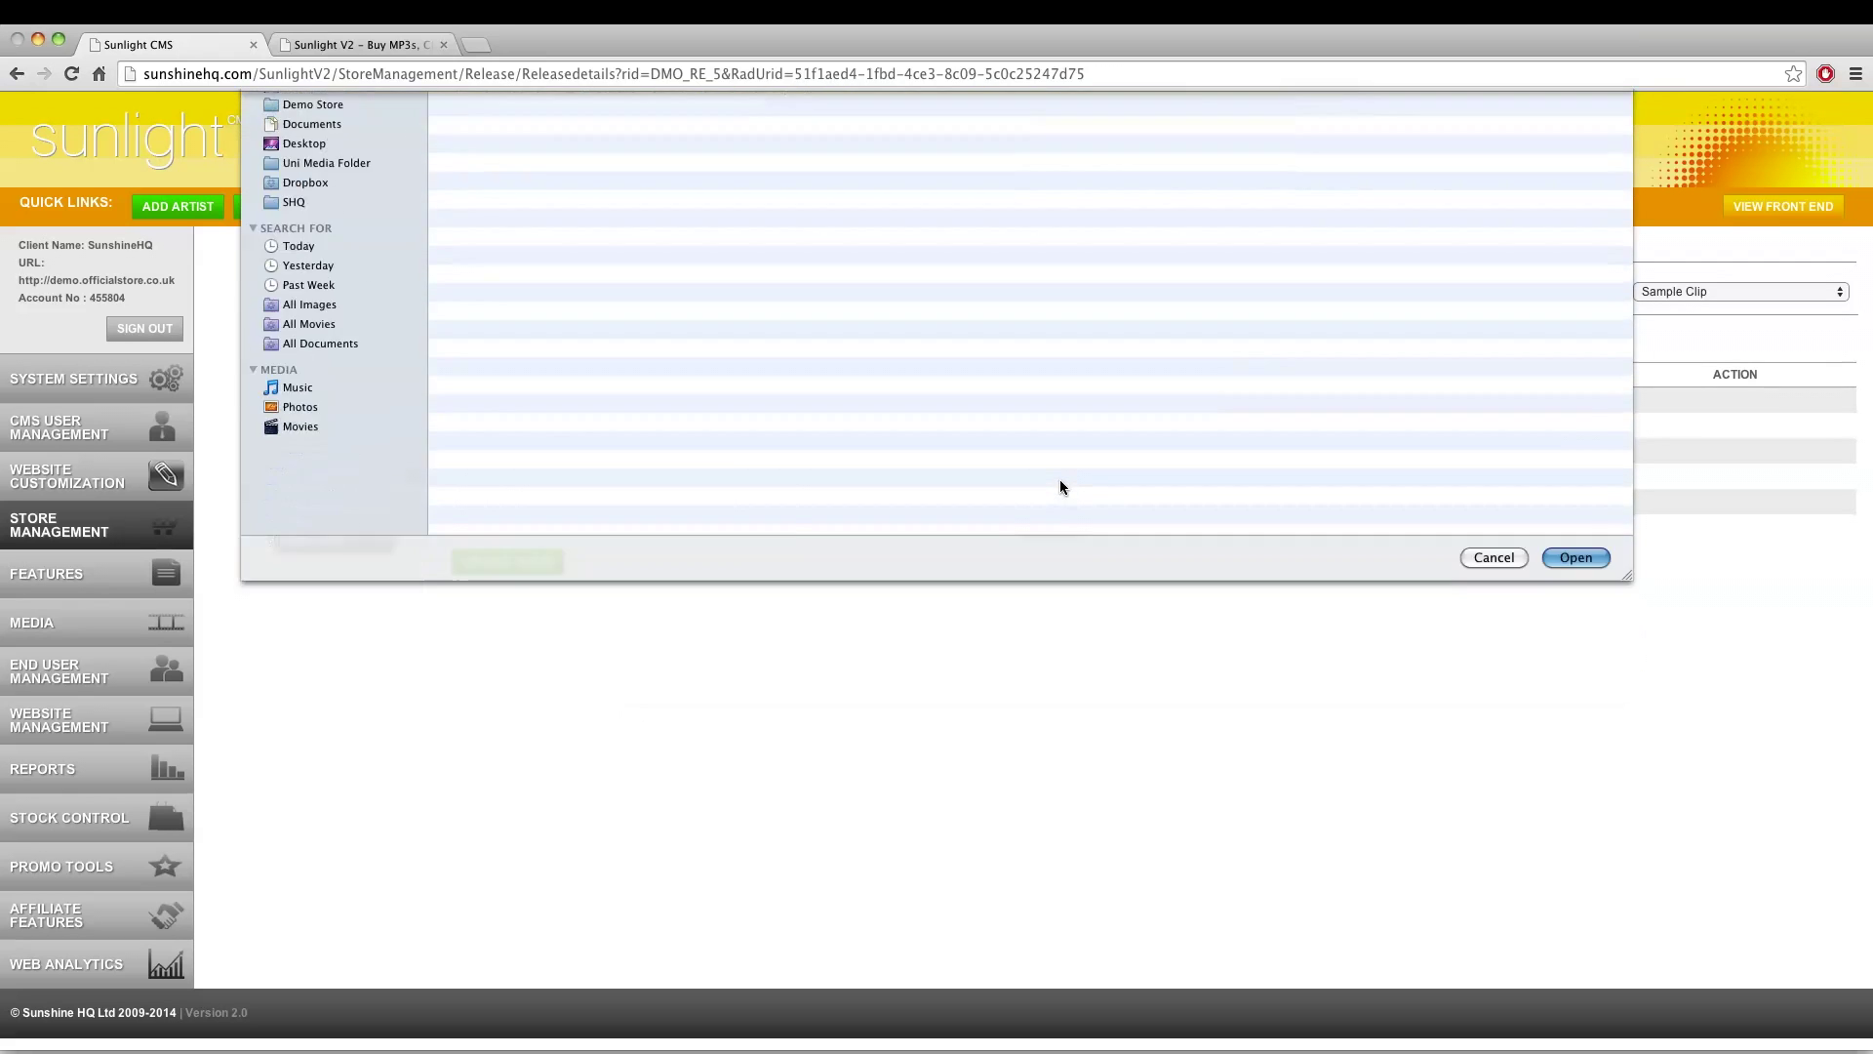
Attach the 05 Killing Me and 06 Invincible sample MP3s to the last two tracks and upload all six sample clips
left_click(1061, 500)
key("Down")
key("Down")
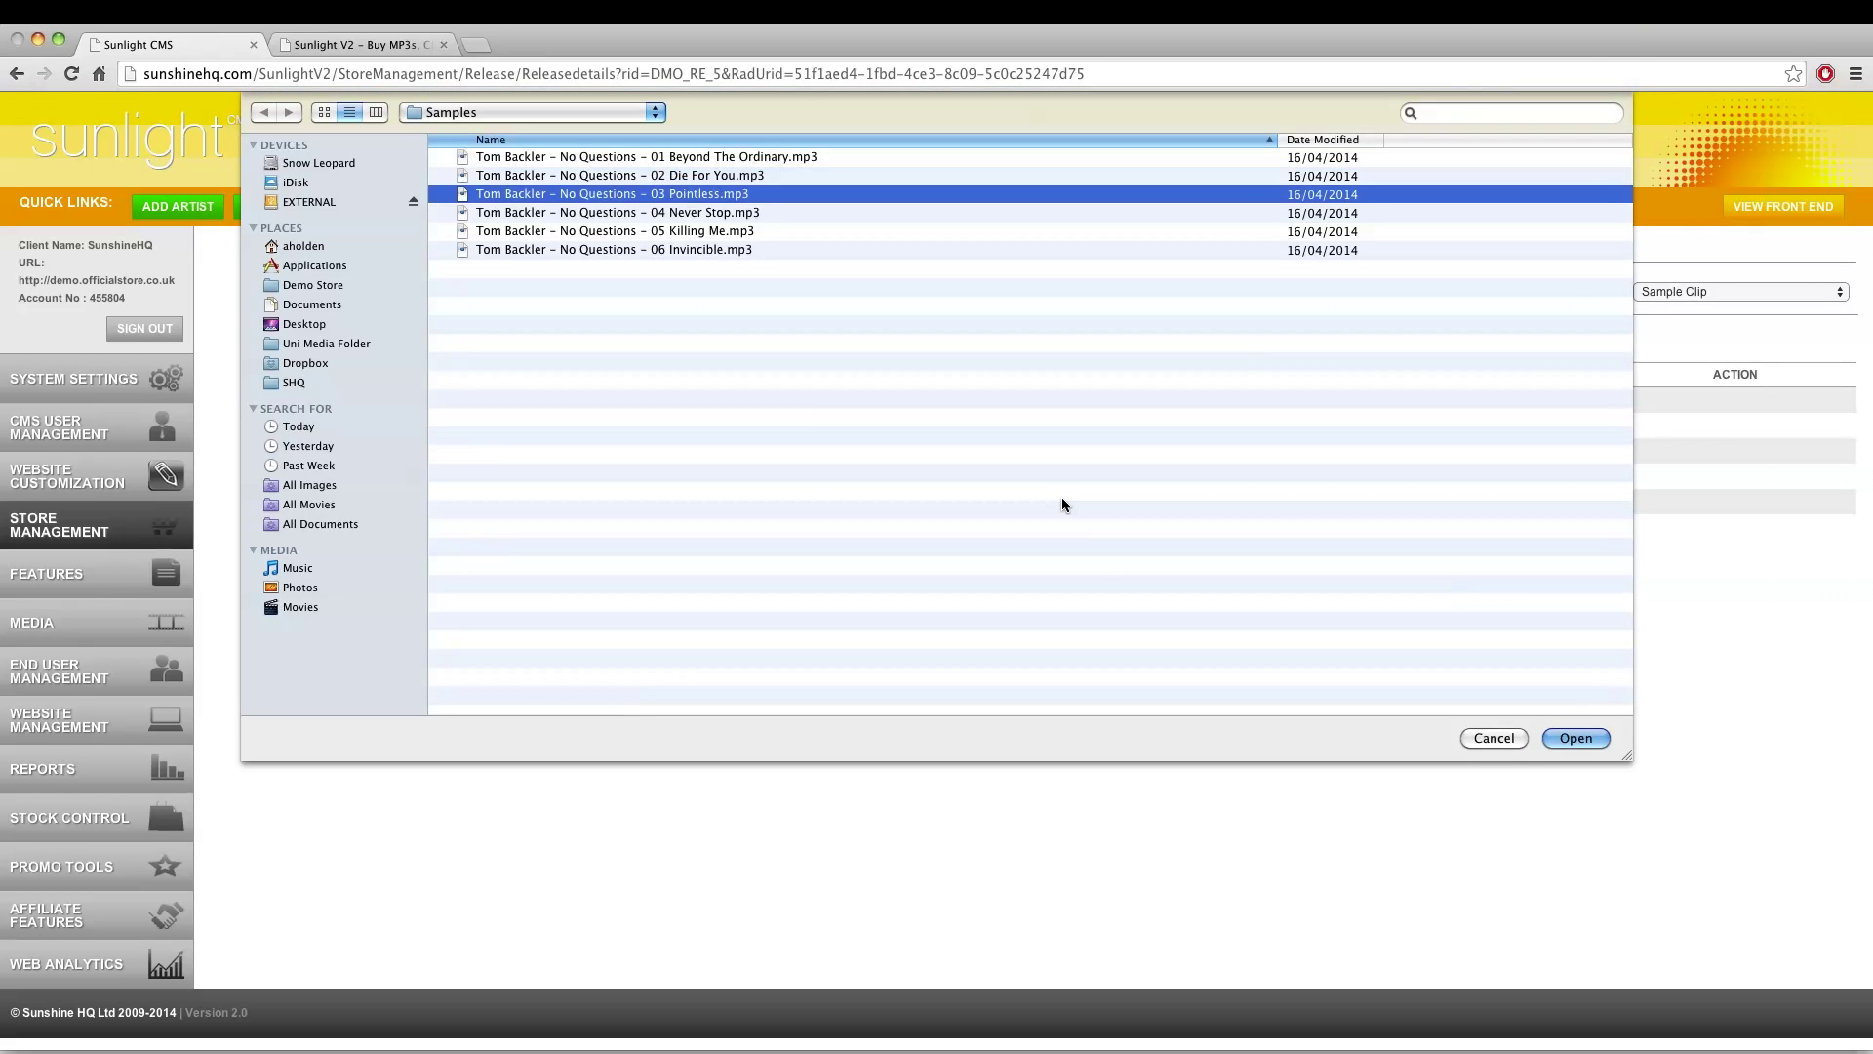
key("Return")
left_click(1067, 527)
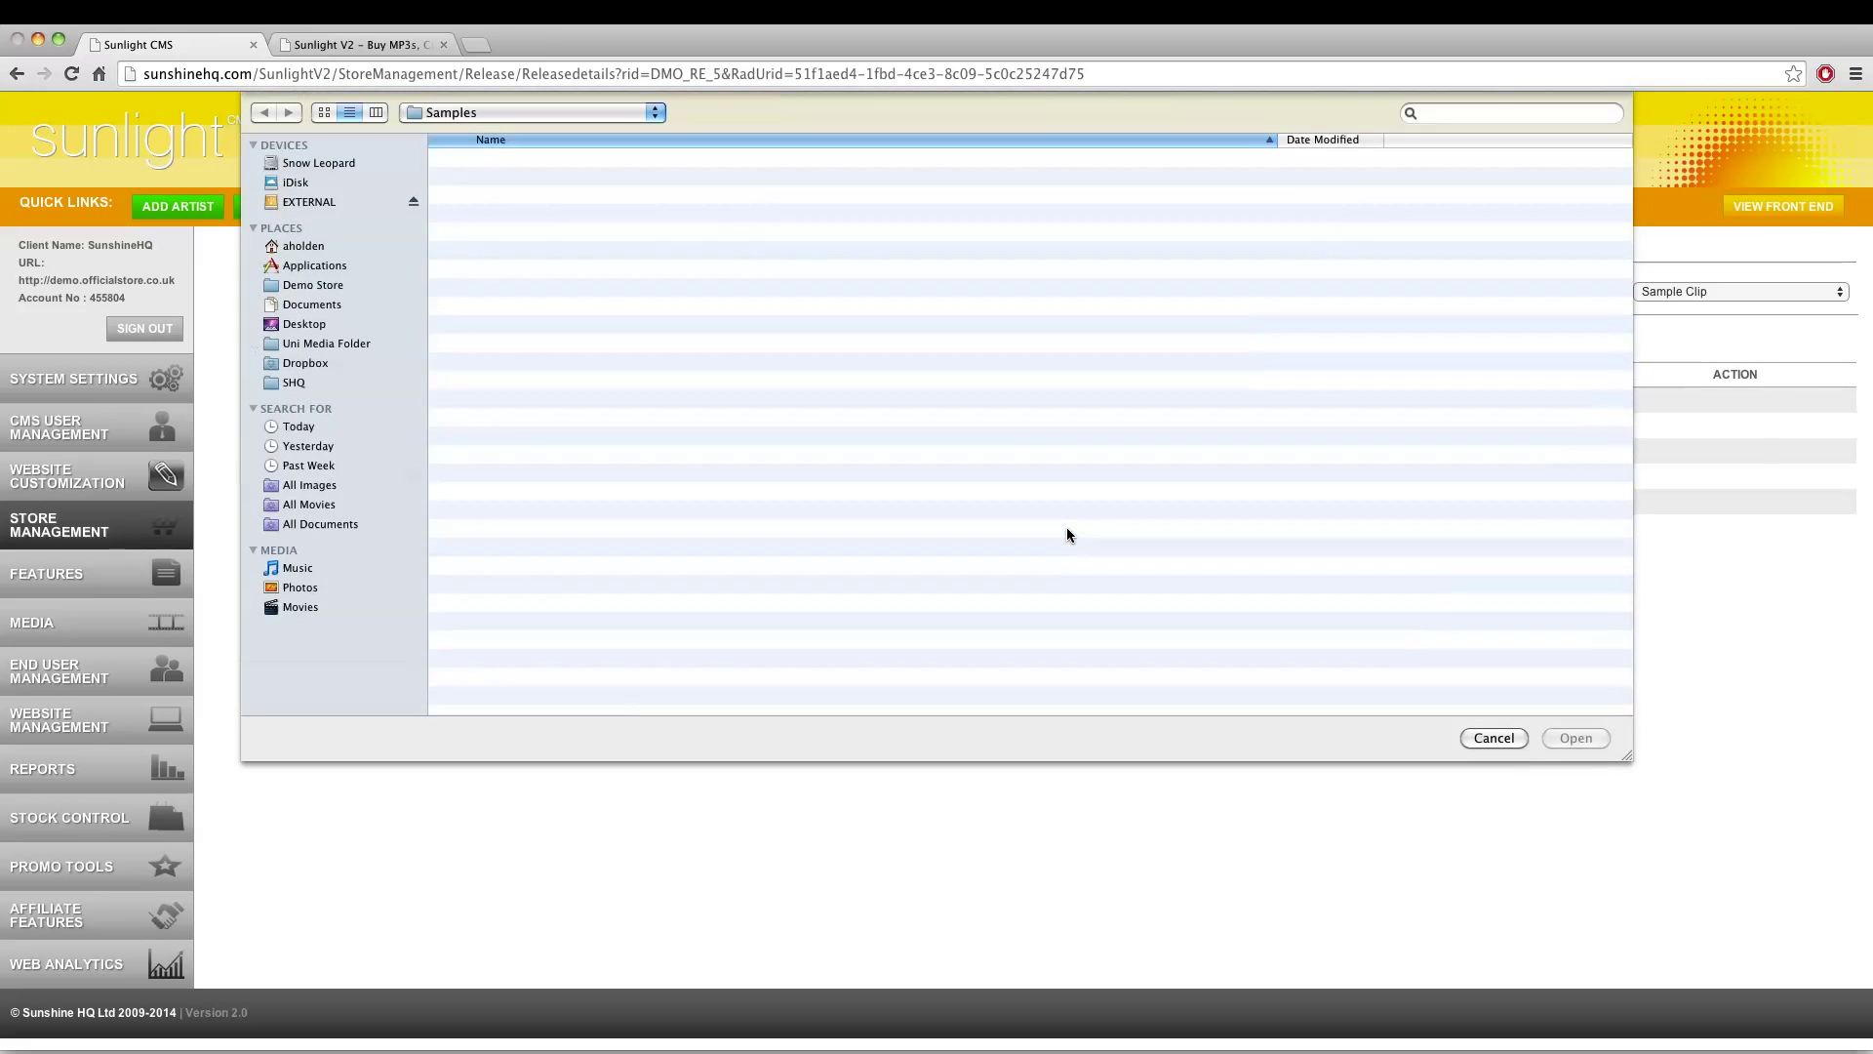
key("Down")
key("Return")
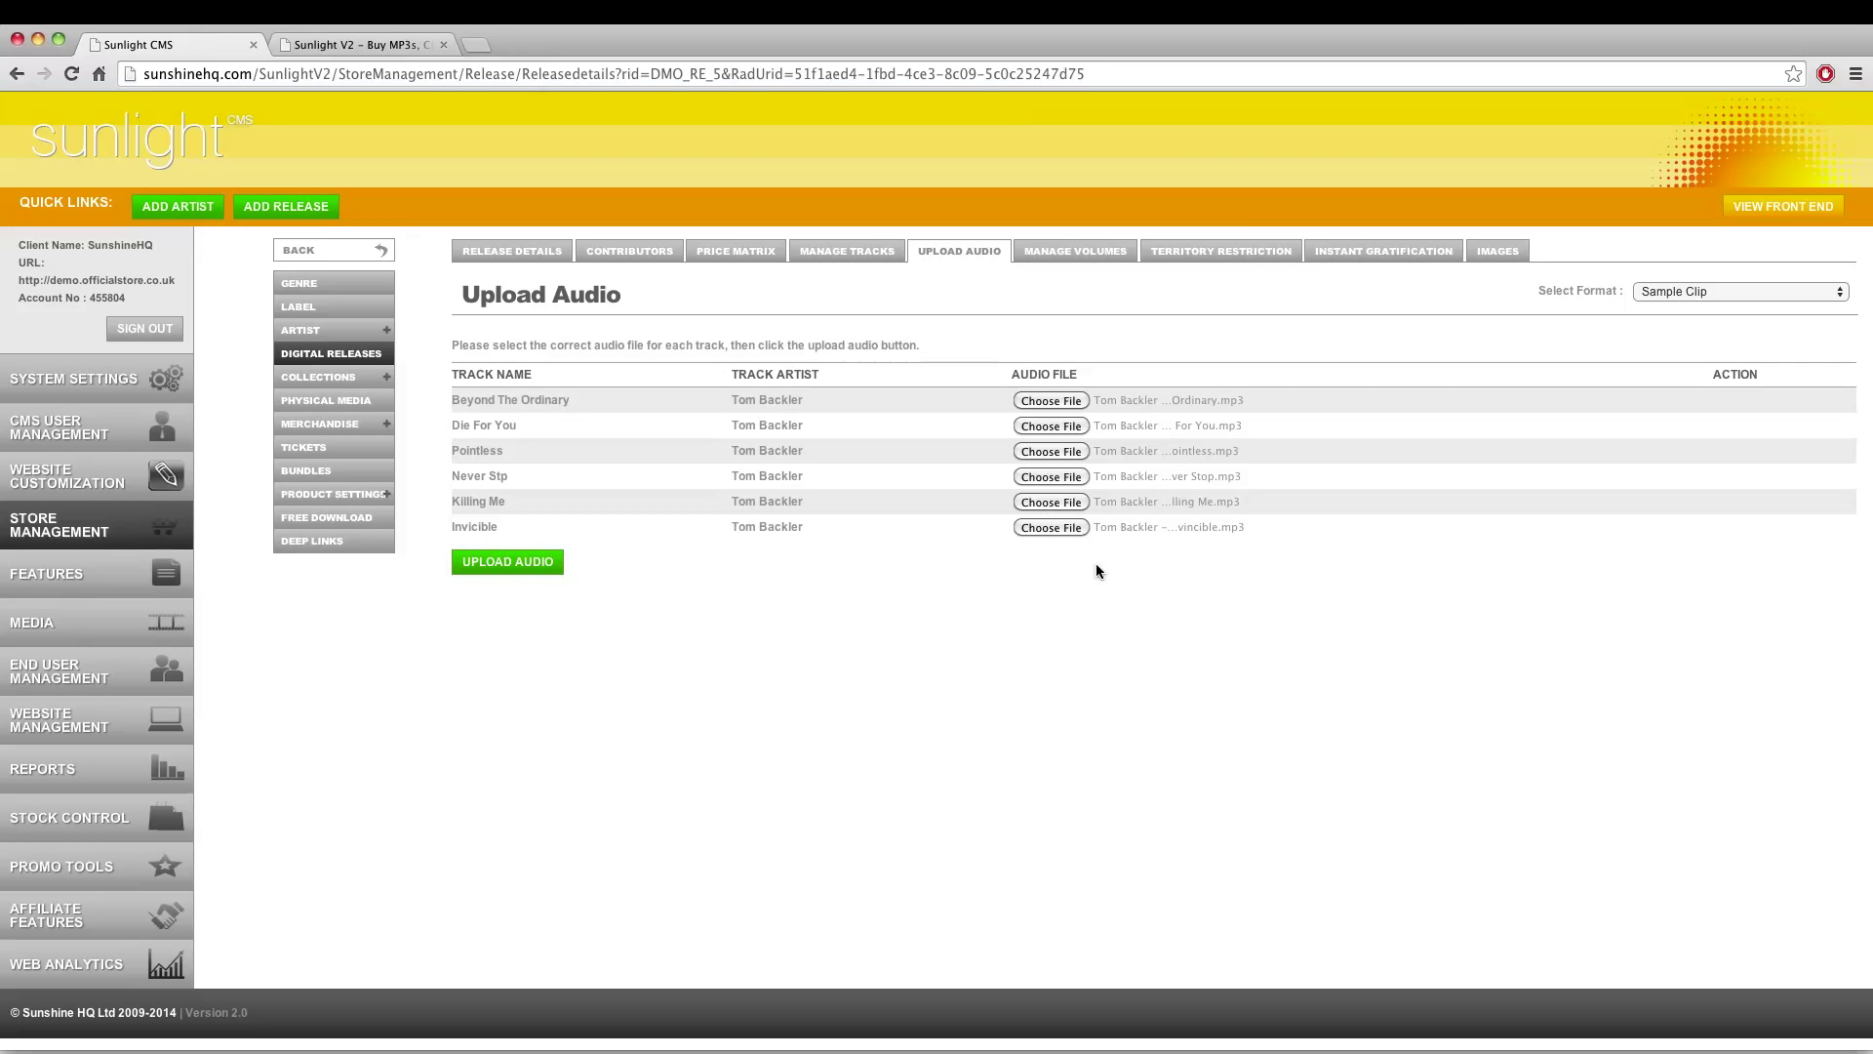
left_click(502, 562)
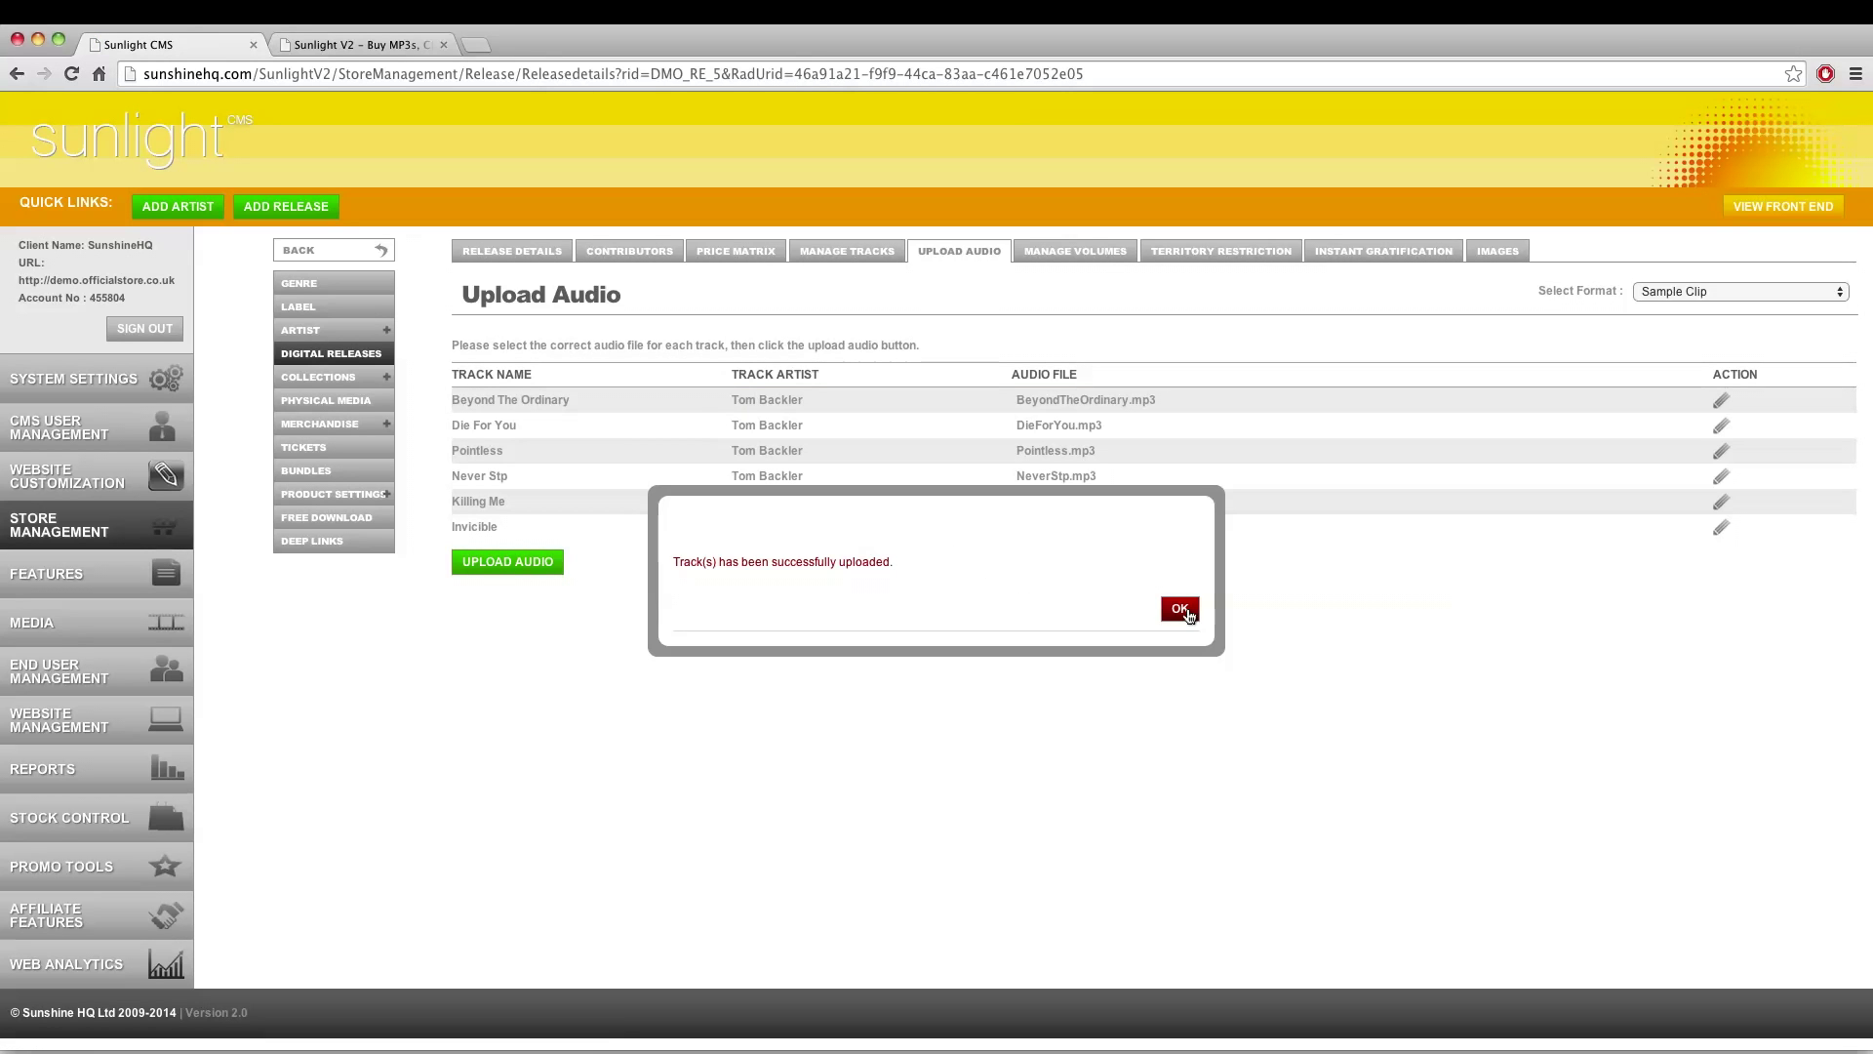
left_click(1180, 610)
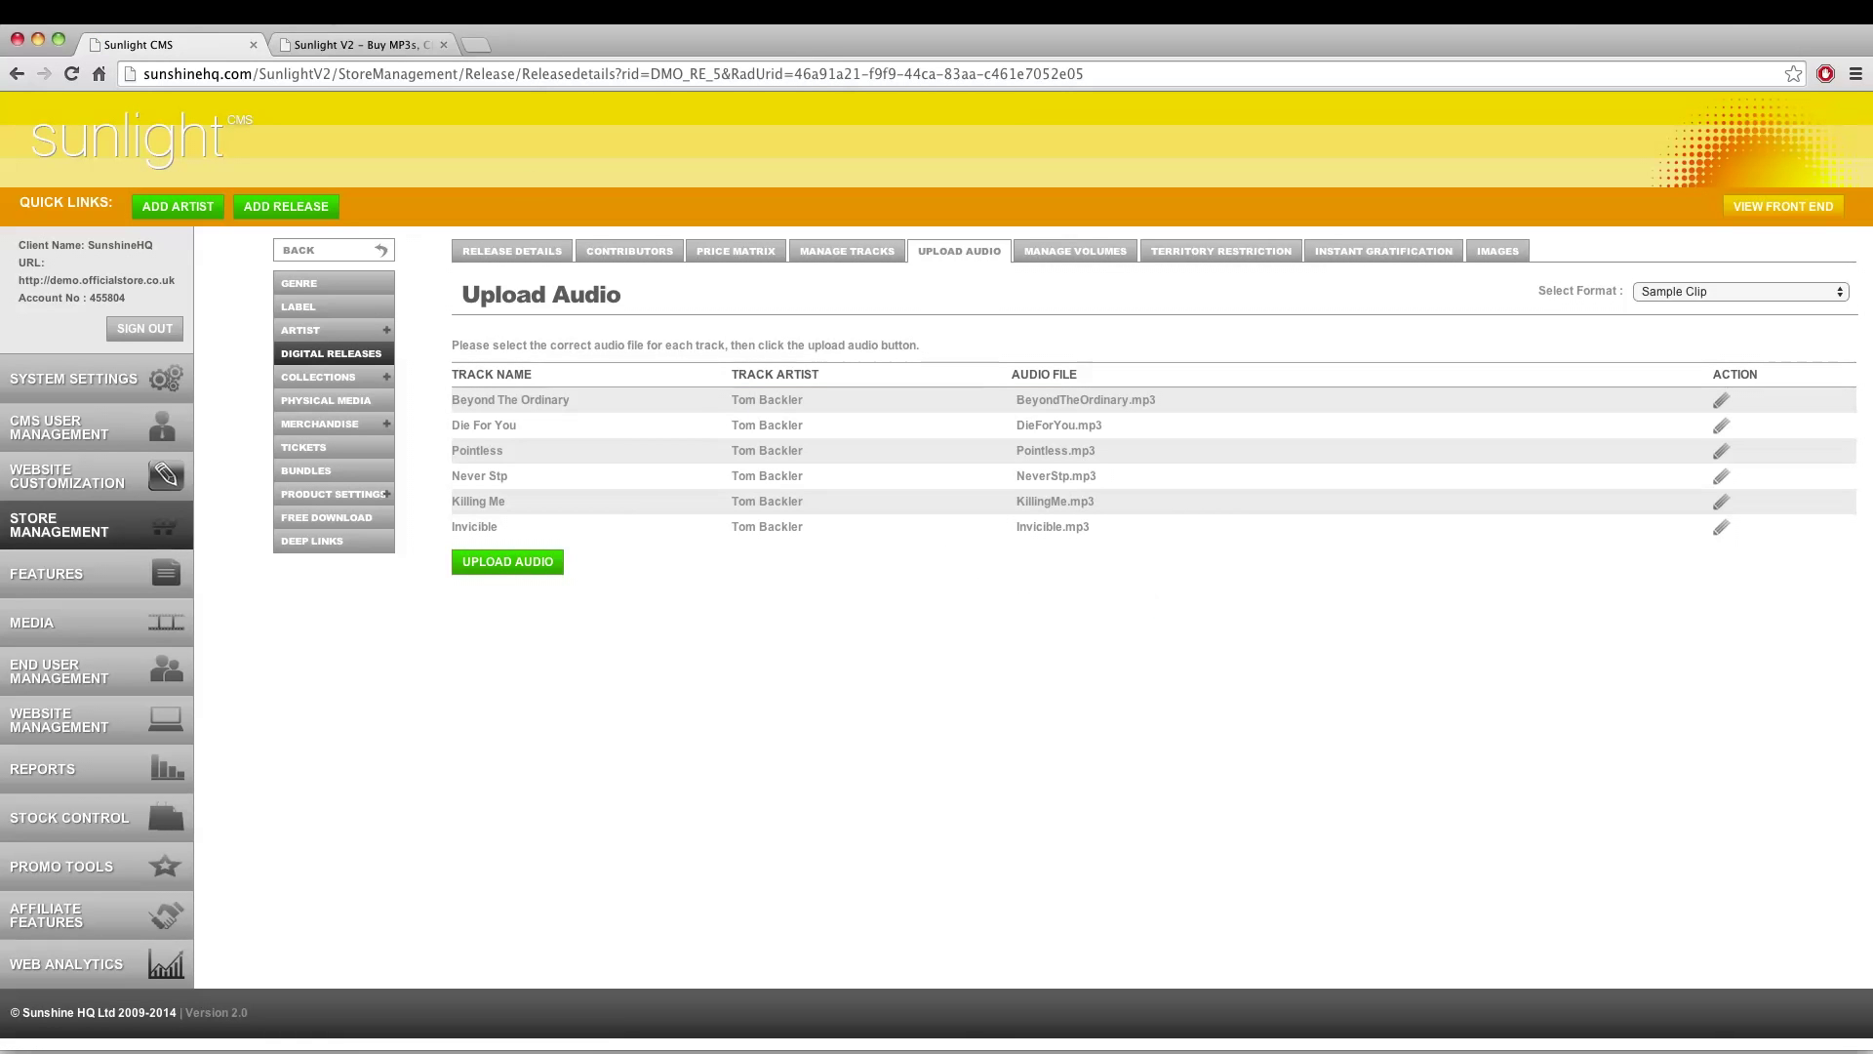
Switch to the storefront's browser tab and open the No Questions EP from the music downloads
left_click(355, 46)
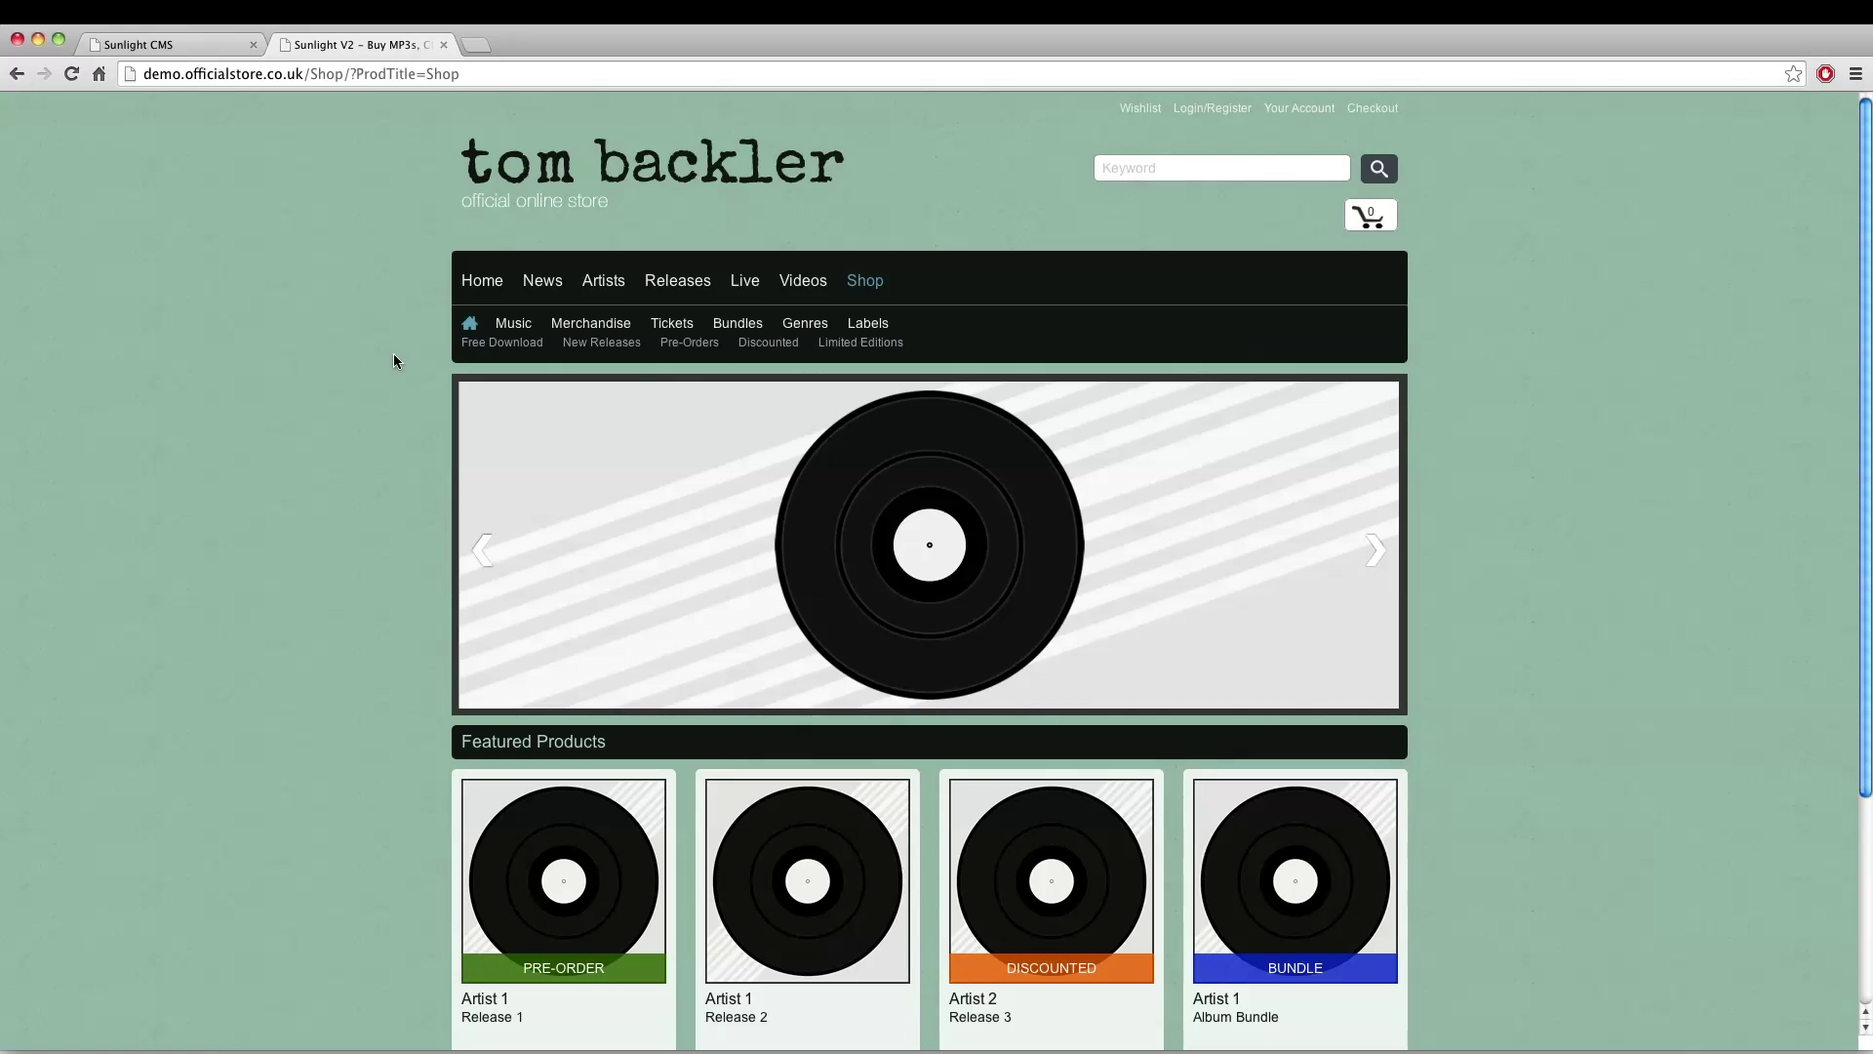
mouse_move(512, 322)
left_click(542, 391)
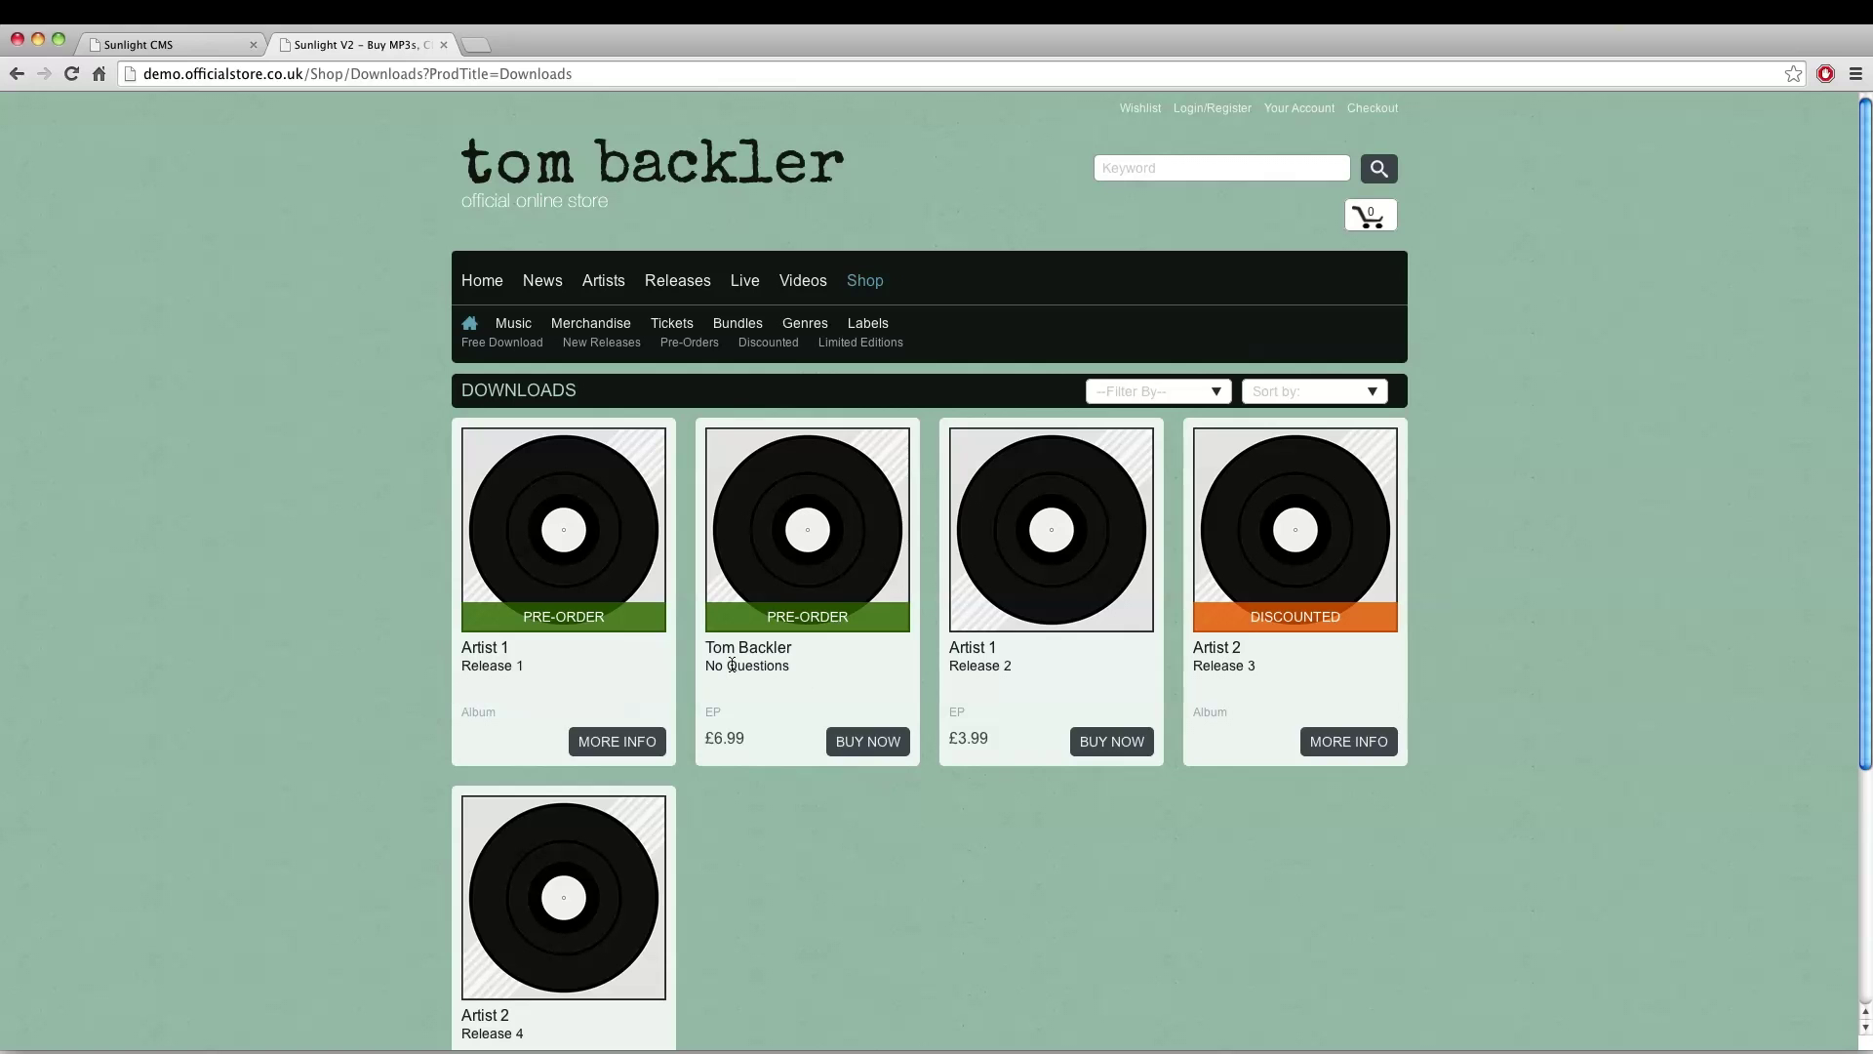
left_click(773, 507)
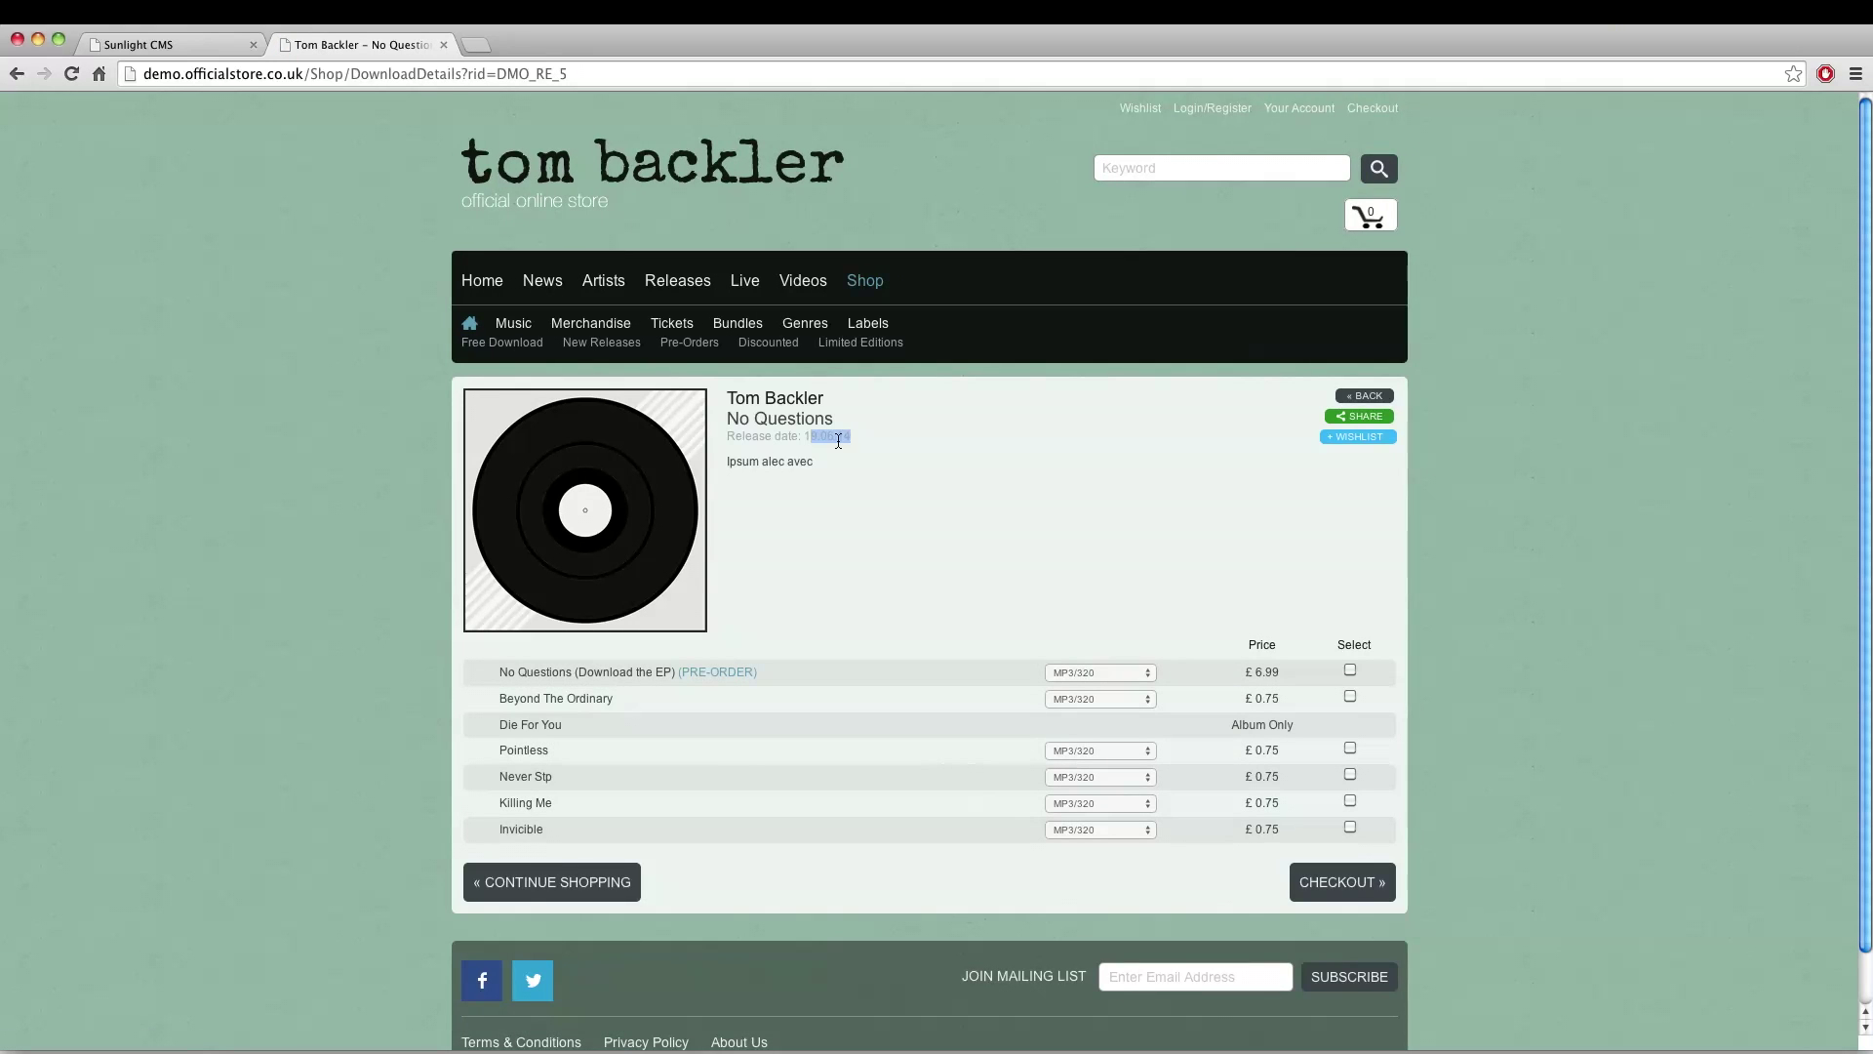
Examine the No Questions product page for its pre-order label, EP and track prices, and the Die For You track's availability
scroll(836, 441, "down", 1)
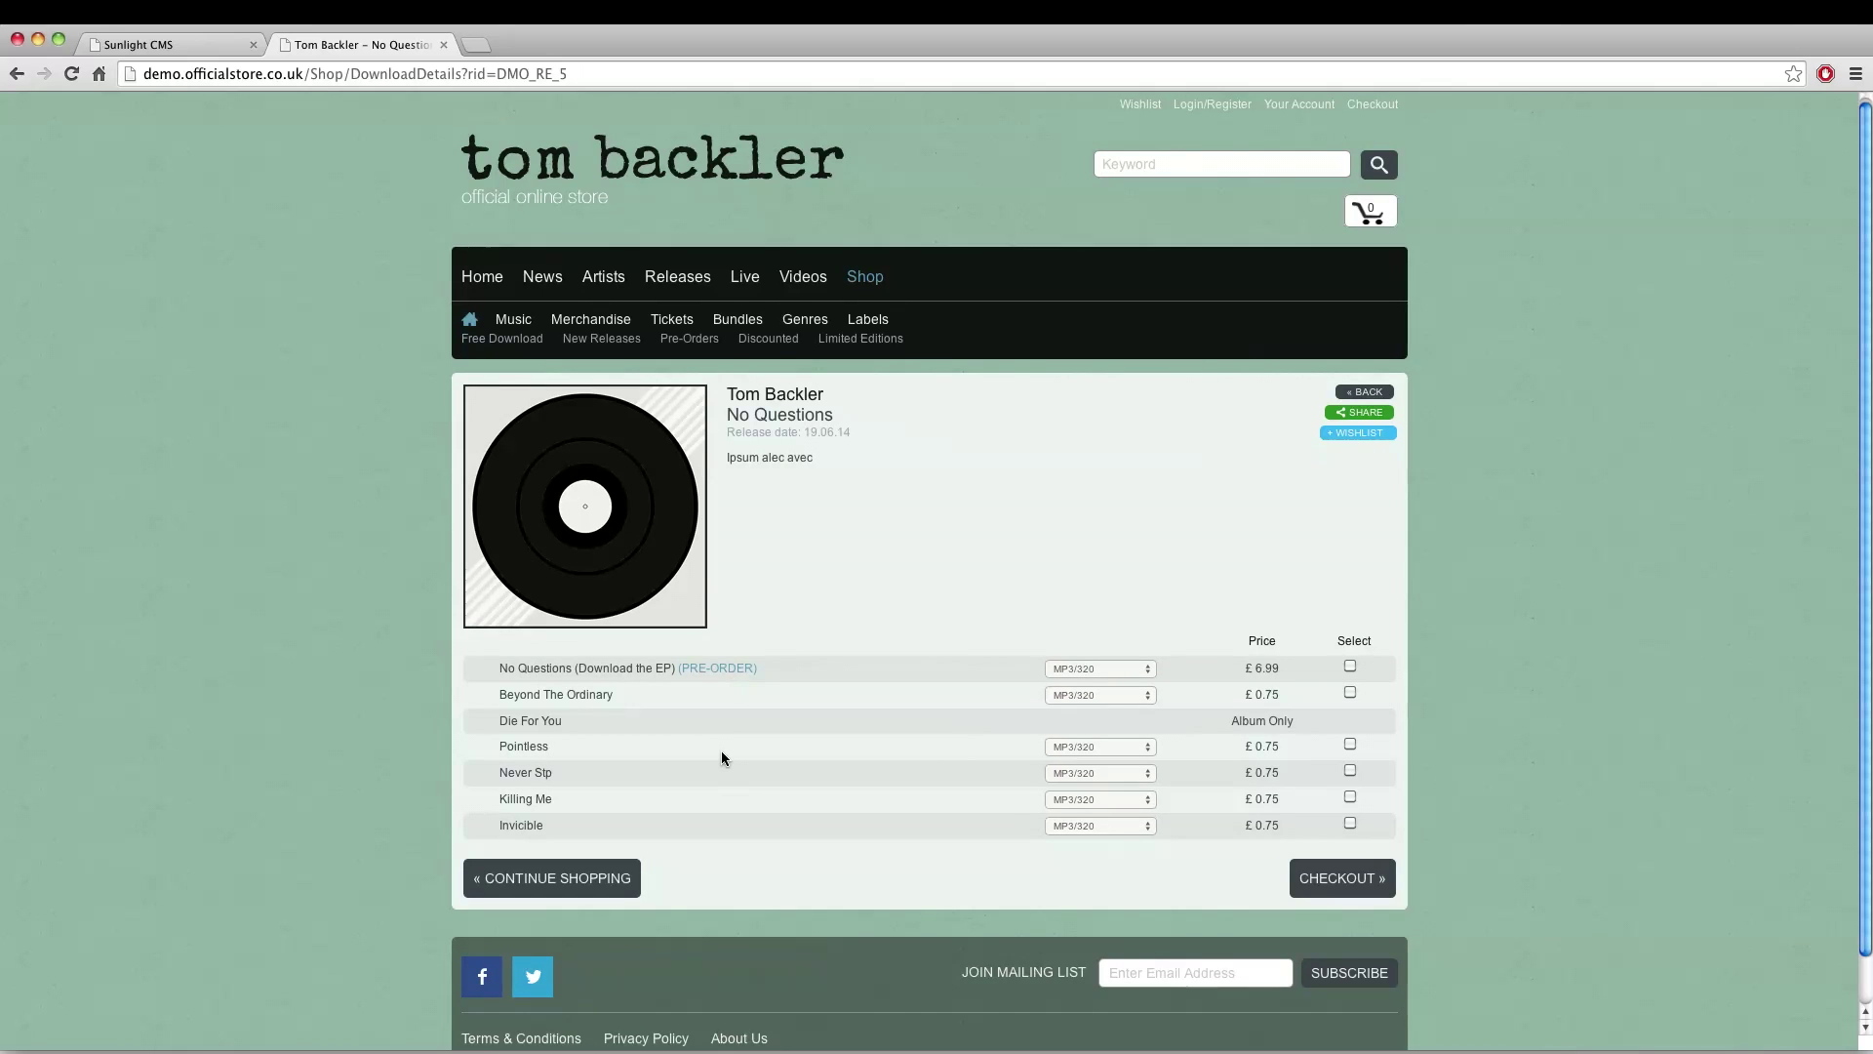
left_click_drag(681, 672, 752, 671)
scroll(739, 672, "down", 2)
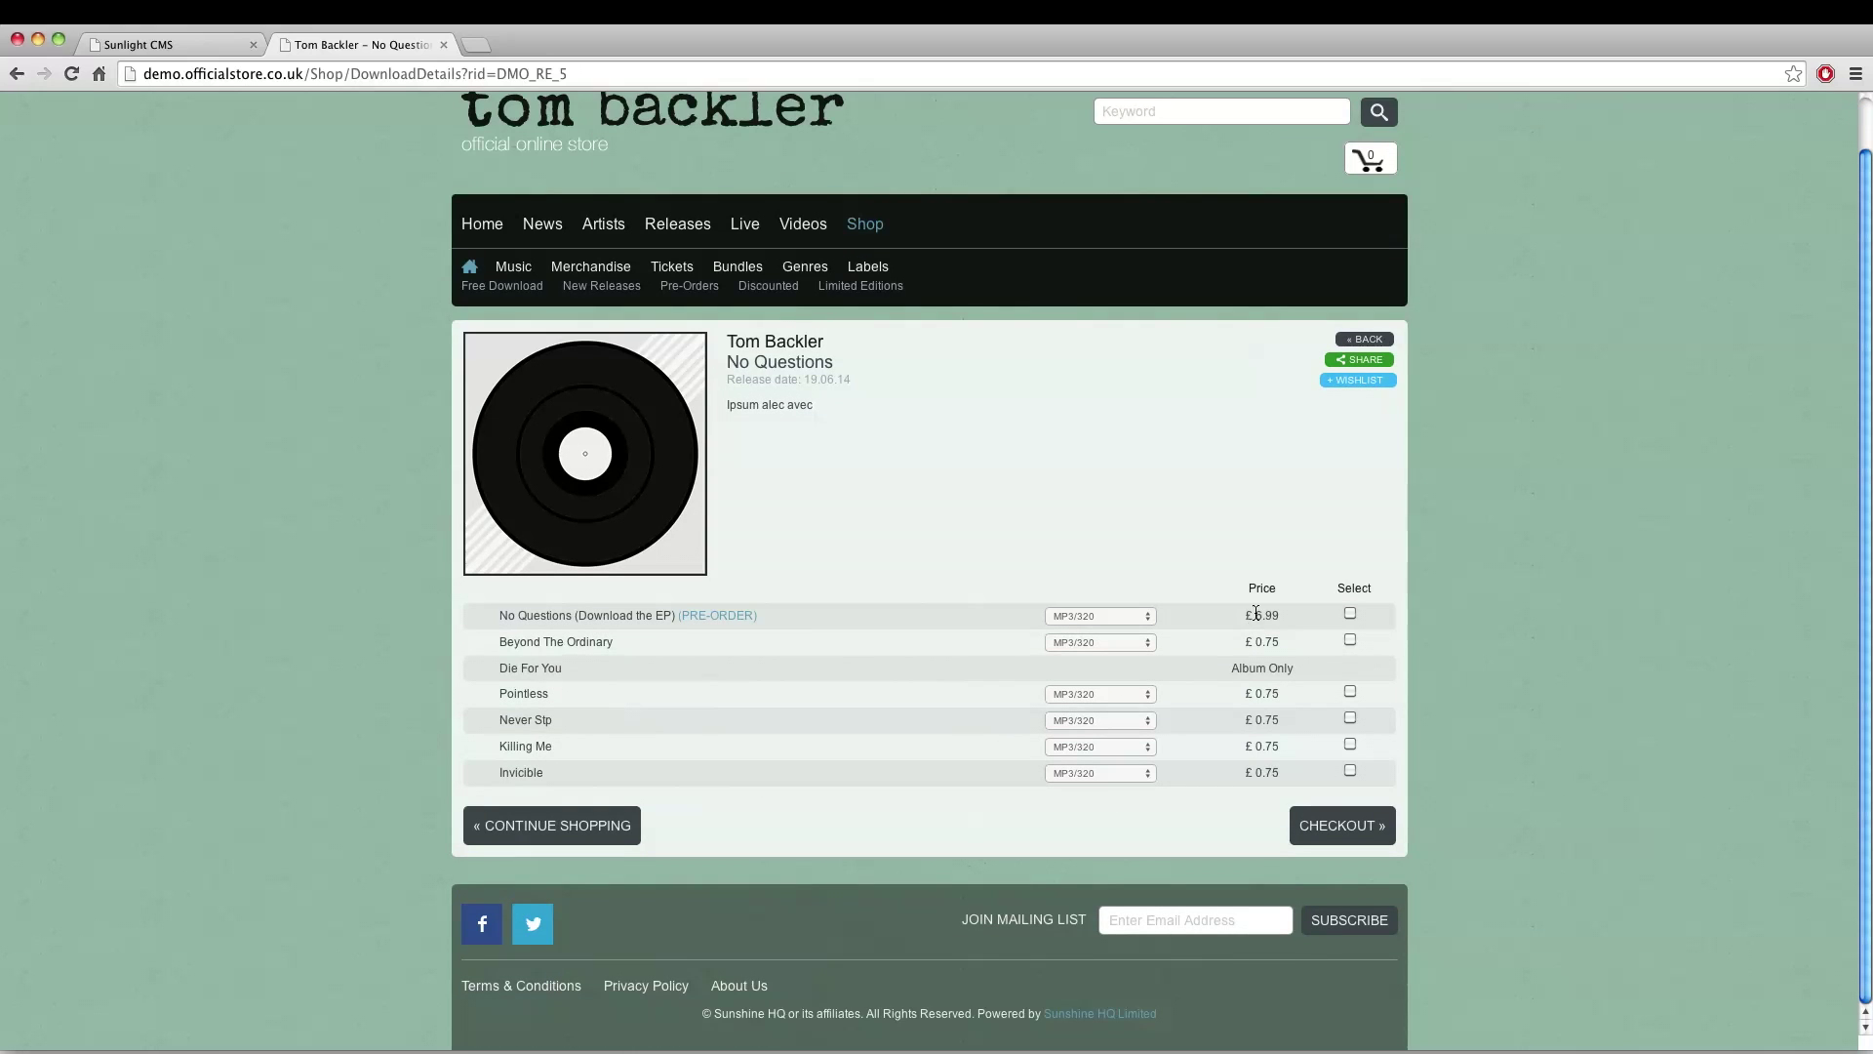
double_click(1266, 642)
triple_click(1246, 672)
left_click(1242, 668)
triple_click(533, 672)
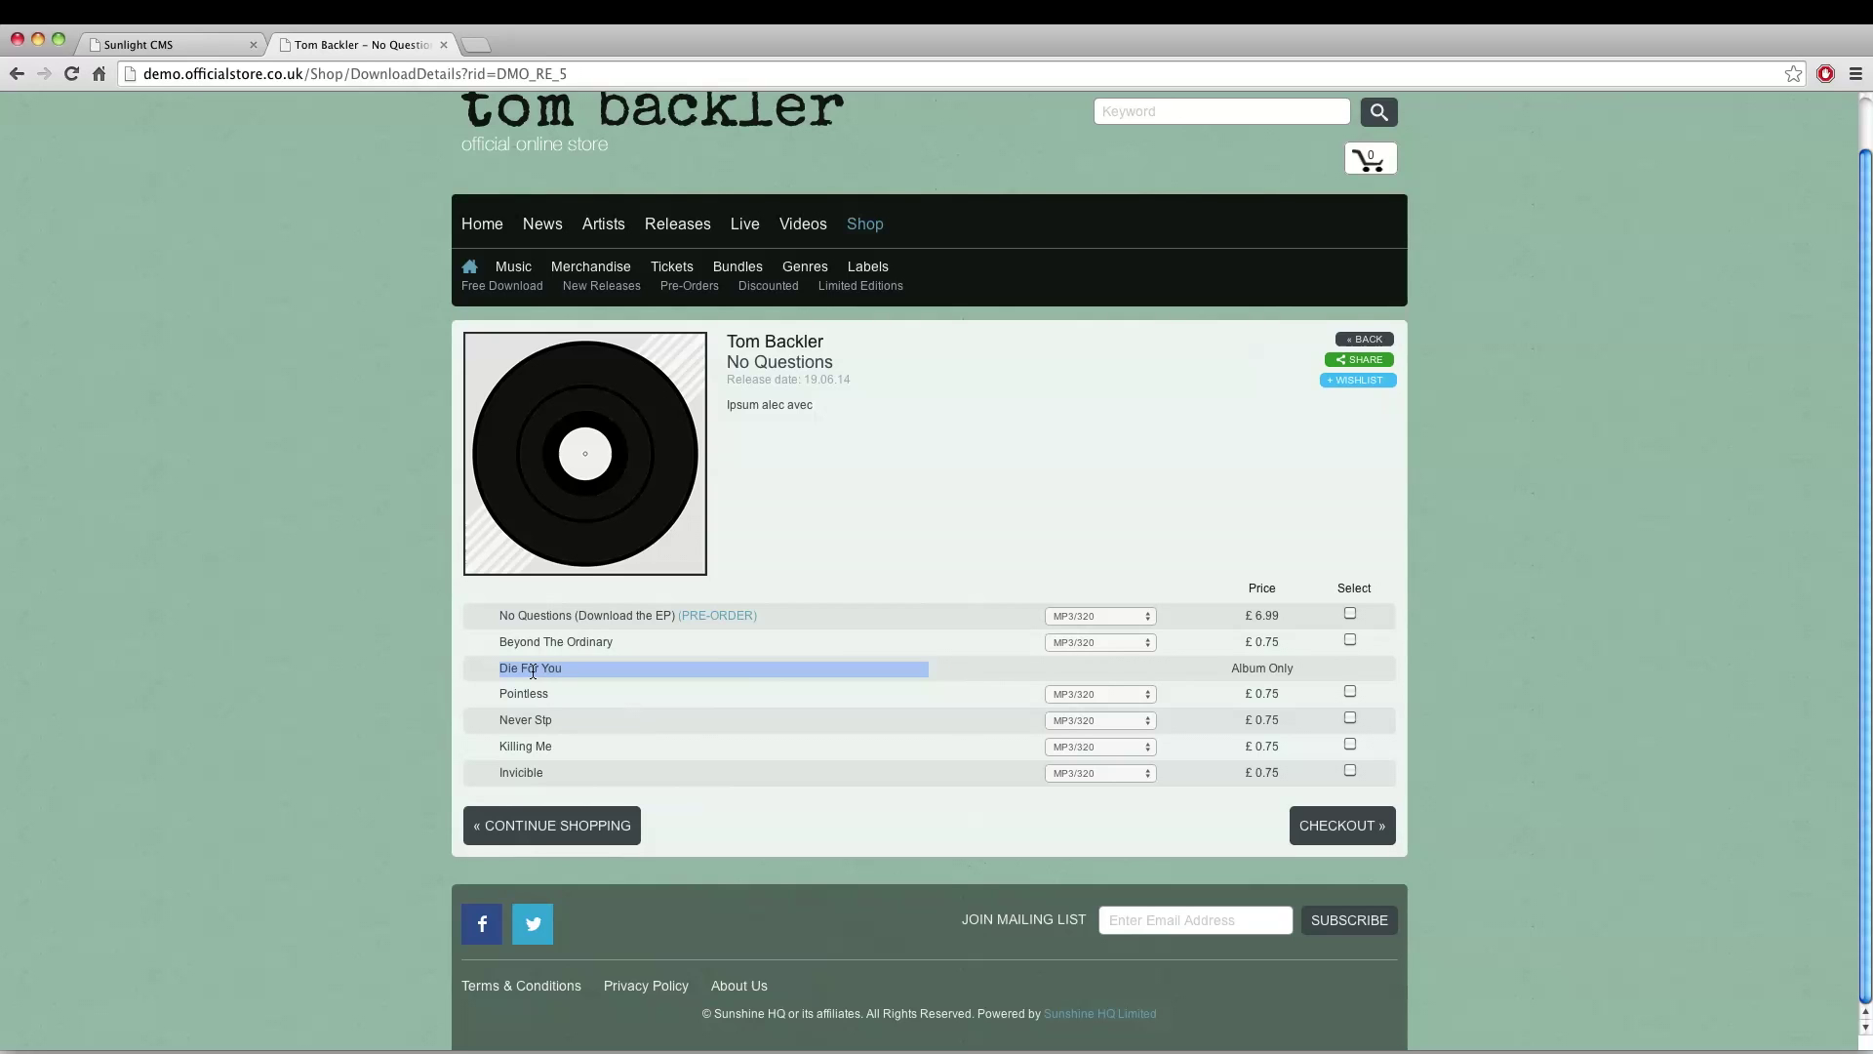
double_click(533, 672)
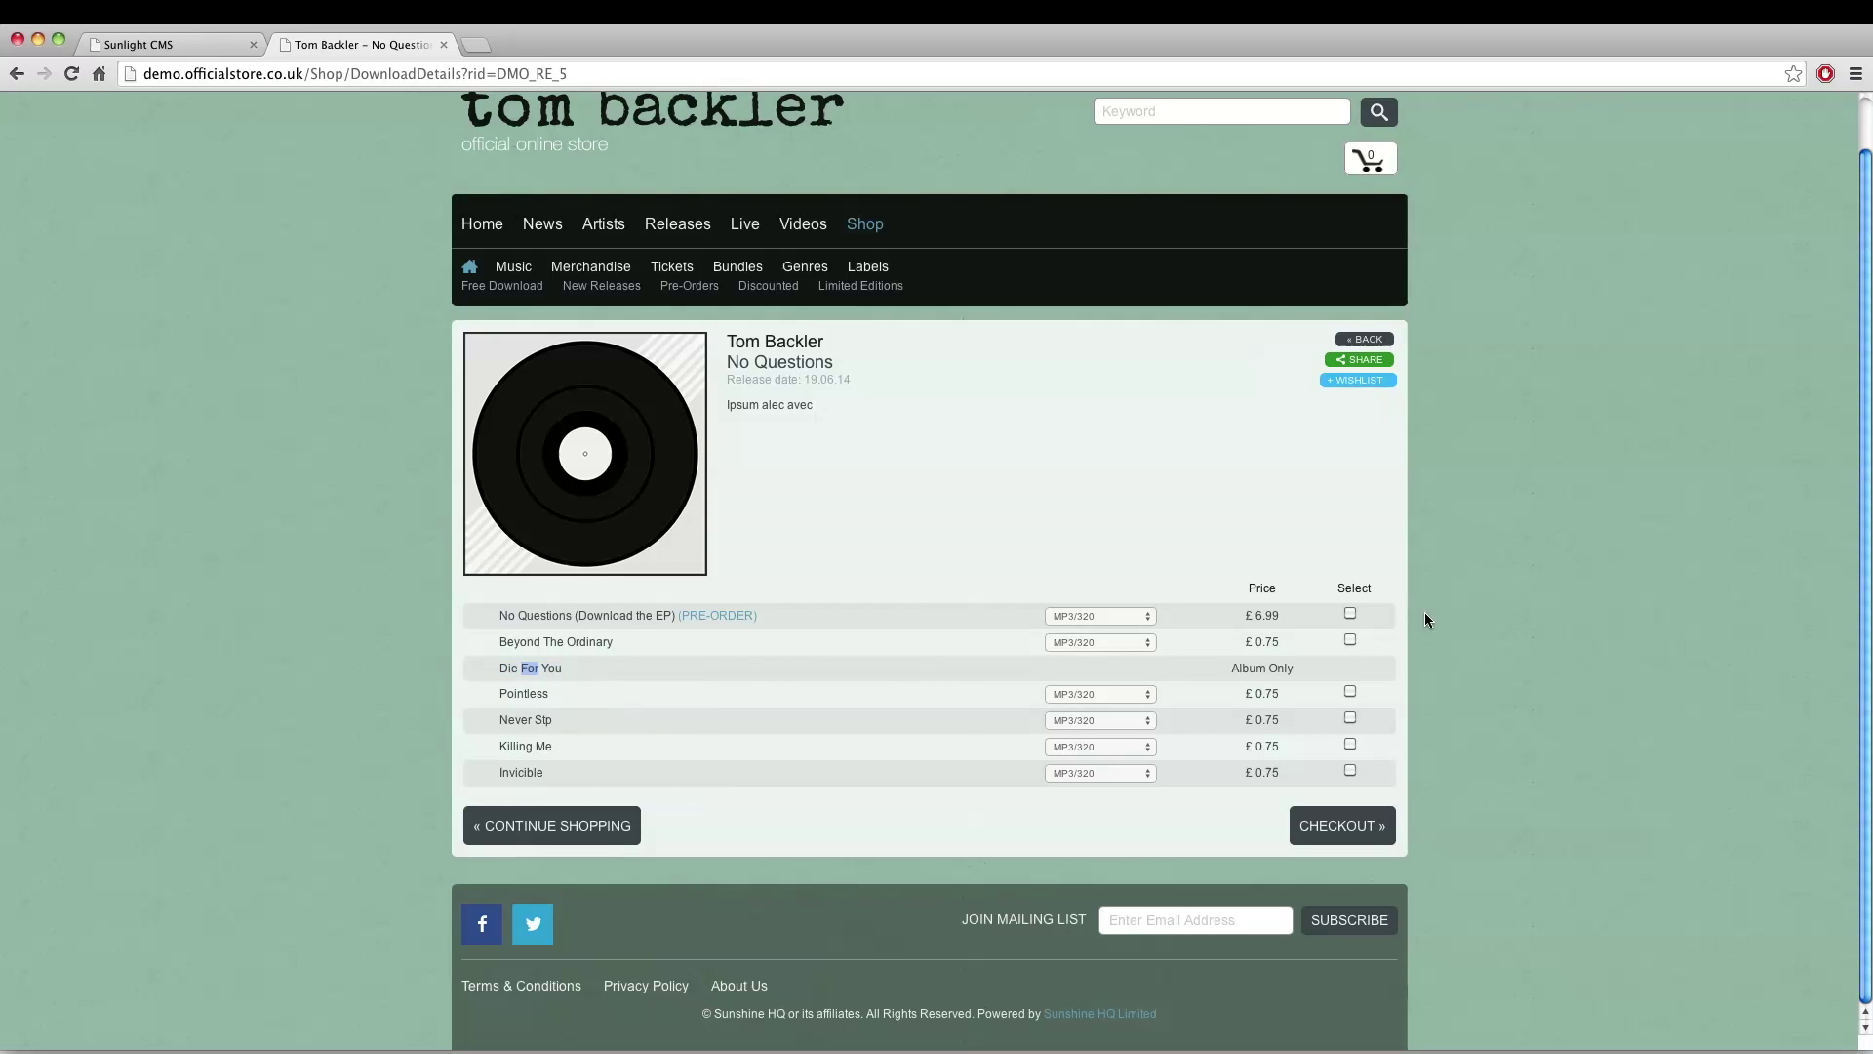
Add the full No Questions EP to the basket and check which download formats it offers
left_click(1350, 613)
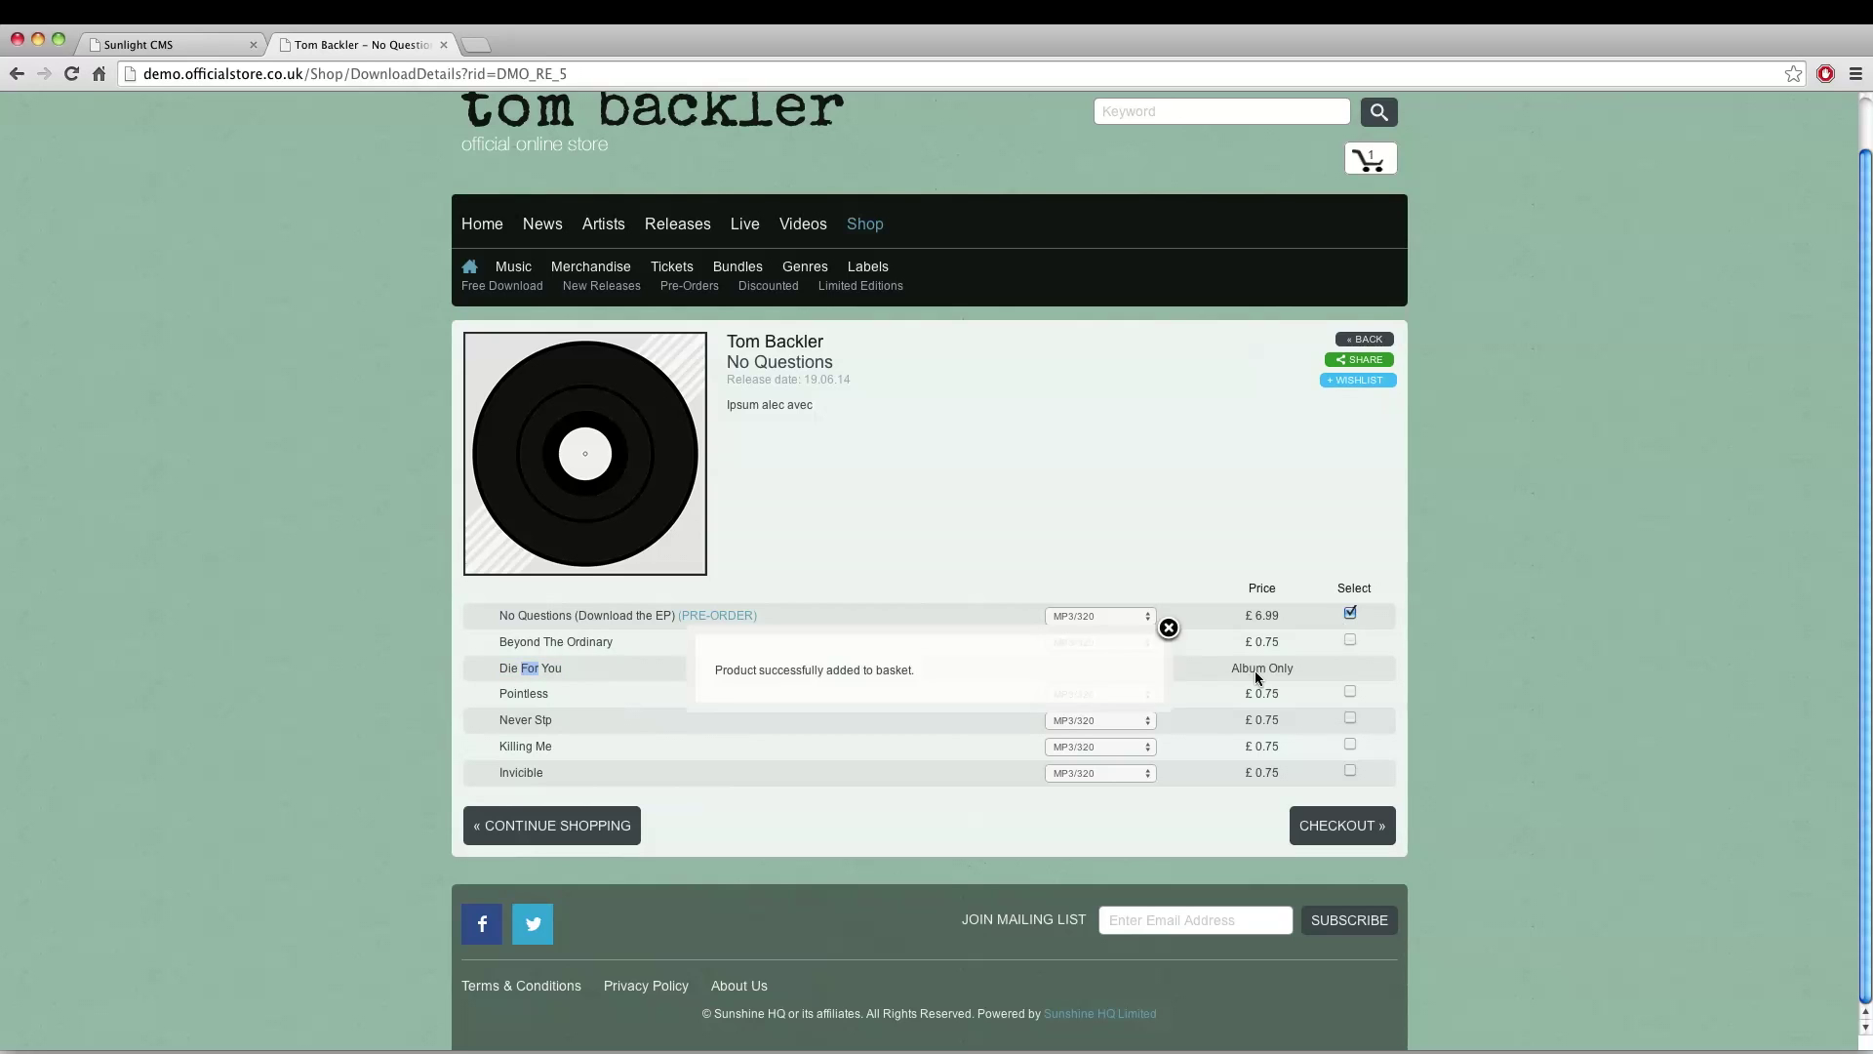
left_click(1168, 627)
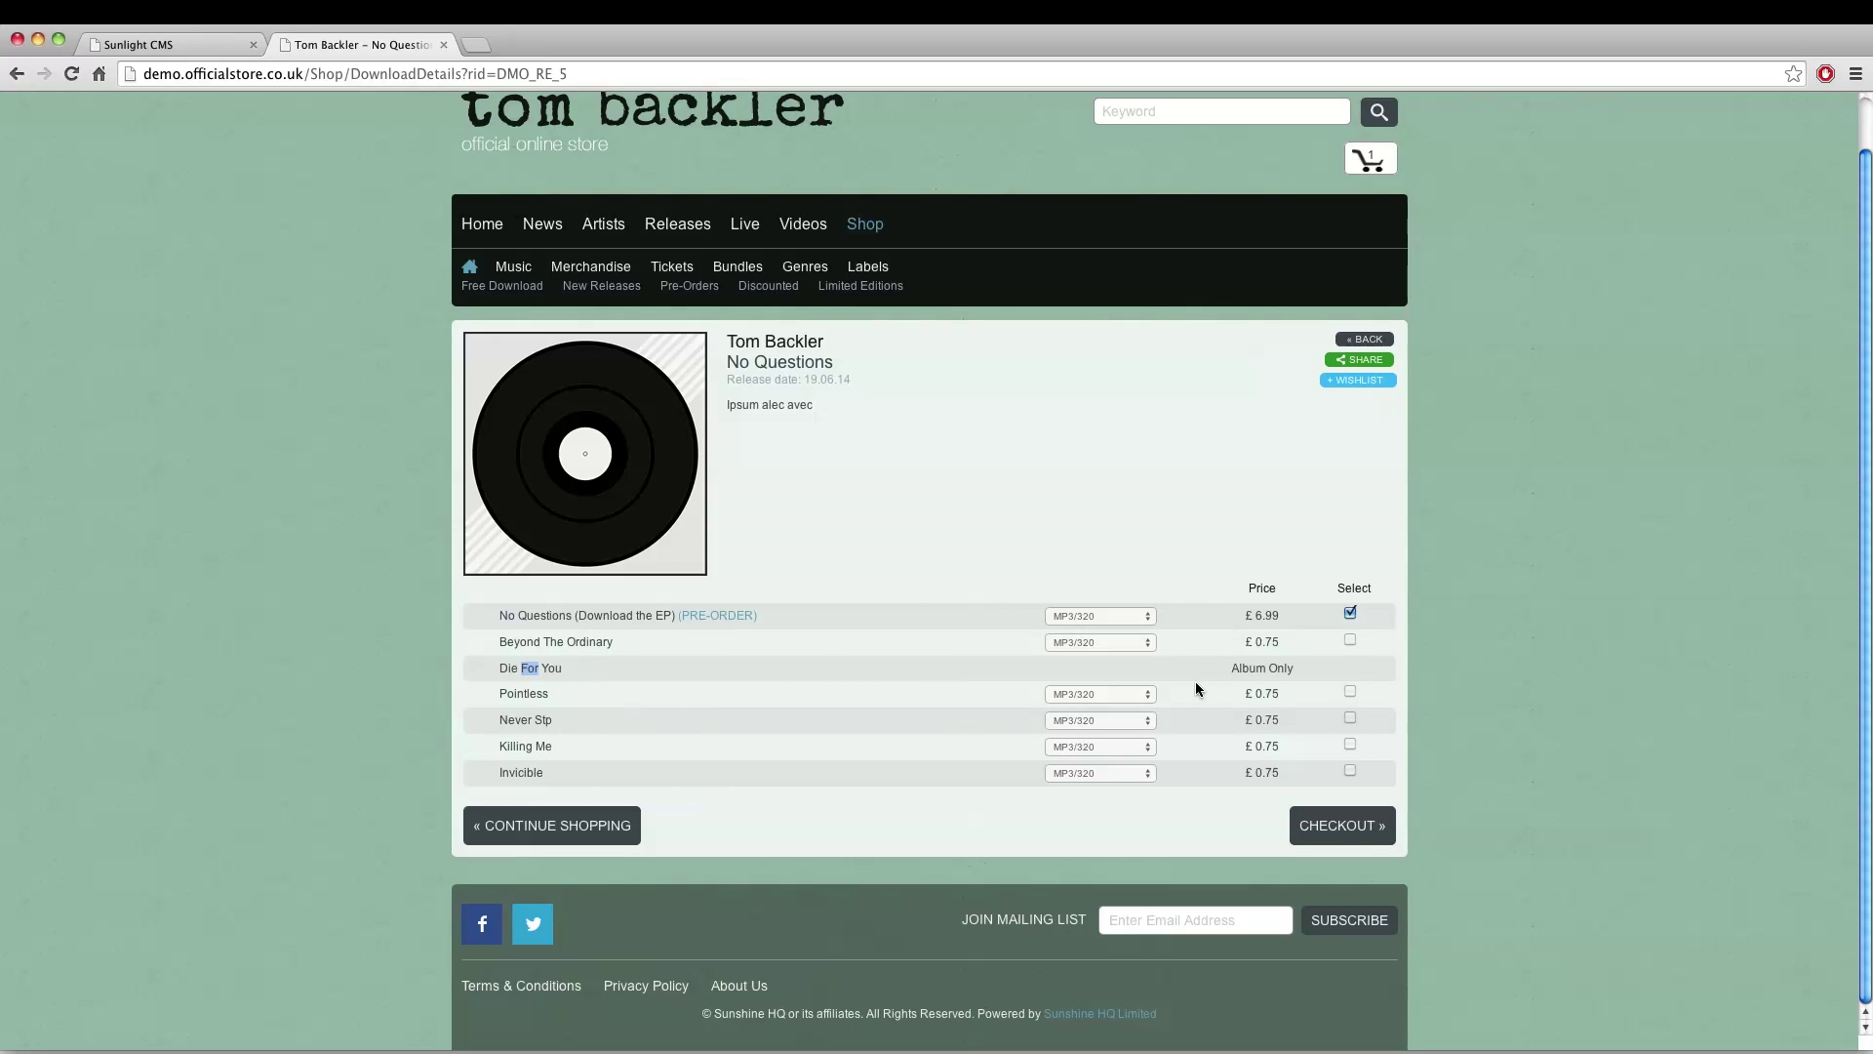
left_click(1117, 620)
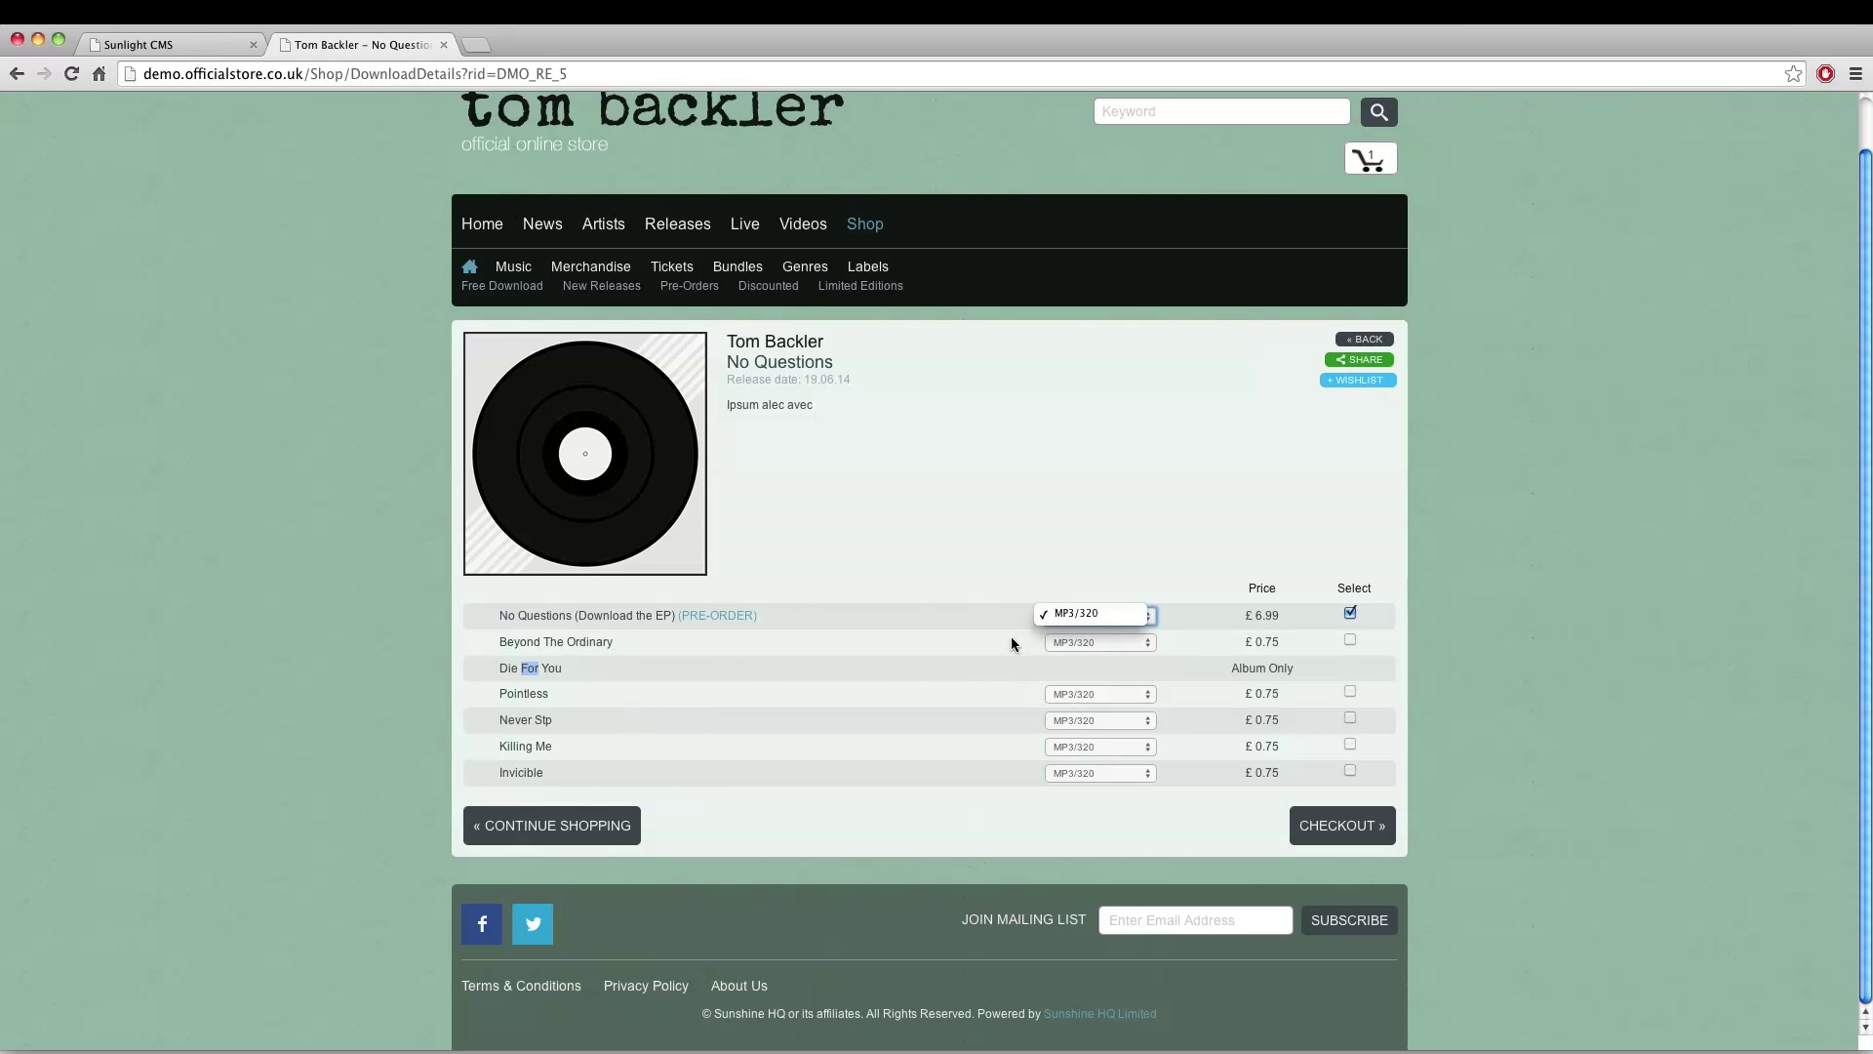
left_click(956, 658)
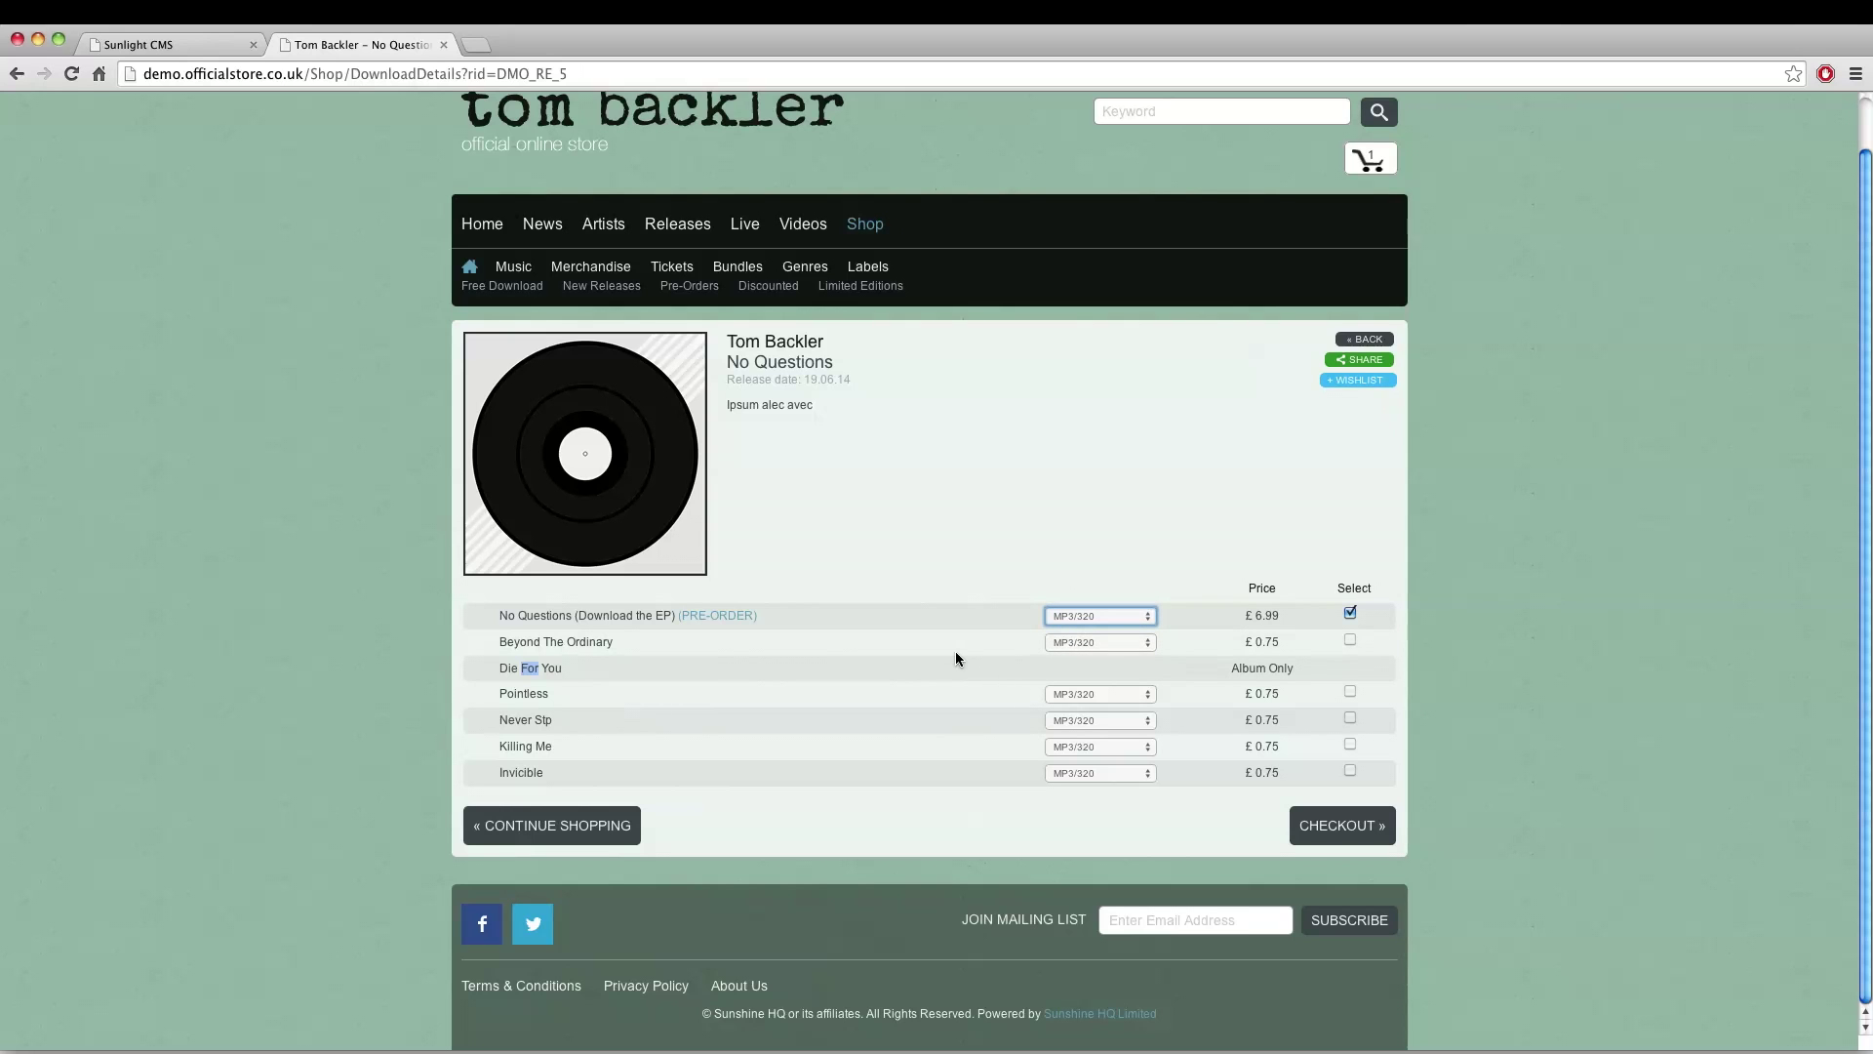